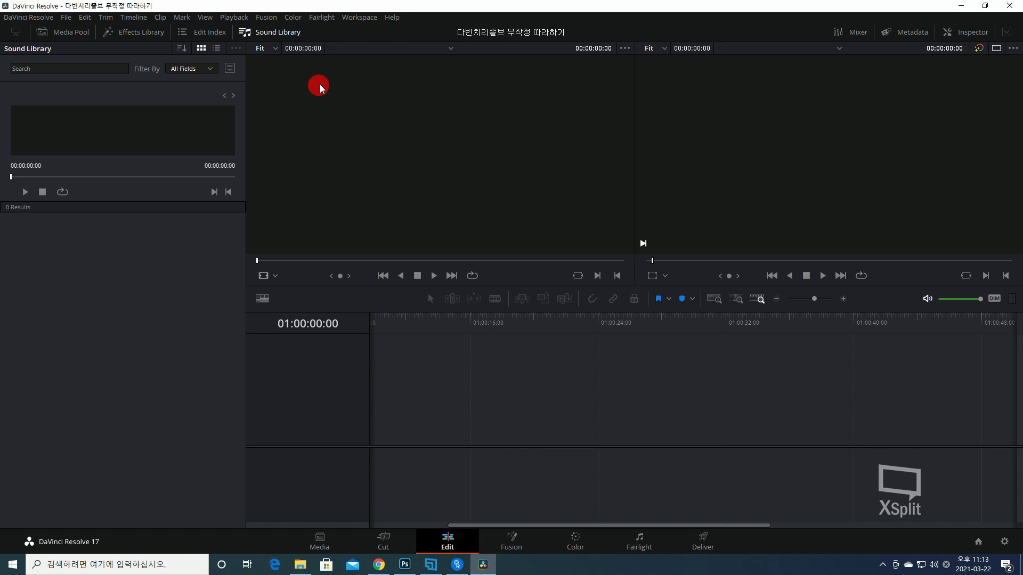
# Step: Reset the UI layout and shrink the Media Pool so the timeline spans the full width
pyautogui.click(359, 19)
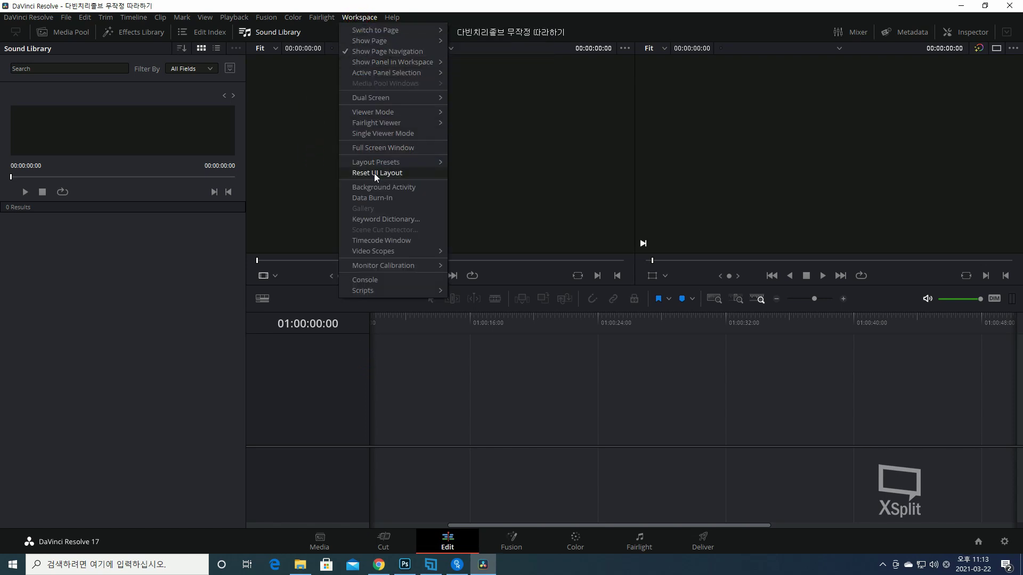
pyautogui.click(407, 174)
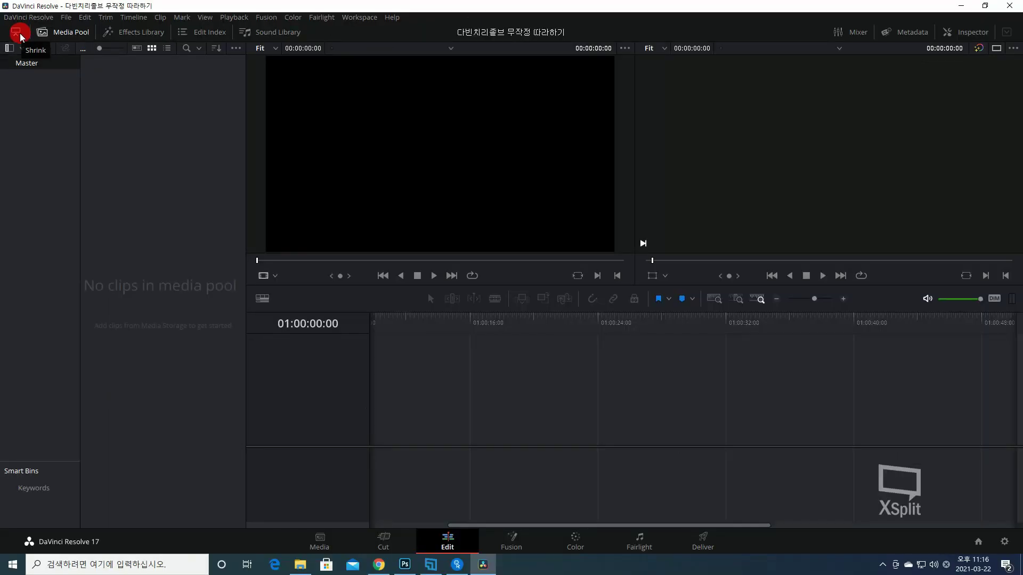
pyautogui.click(20, 35)
pyautogui.click(20, 34)
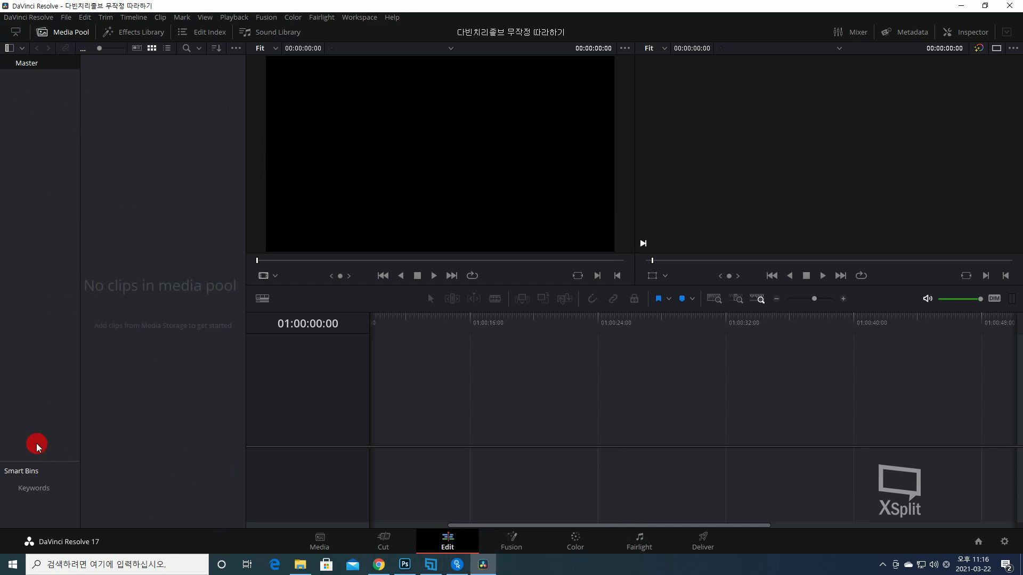
pyautogui.click(18, 32)
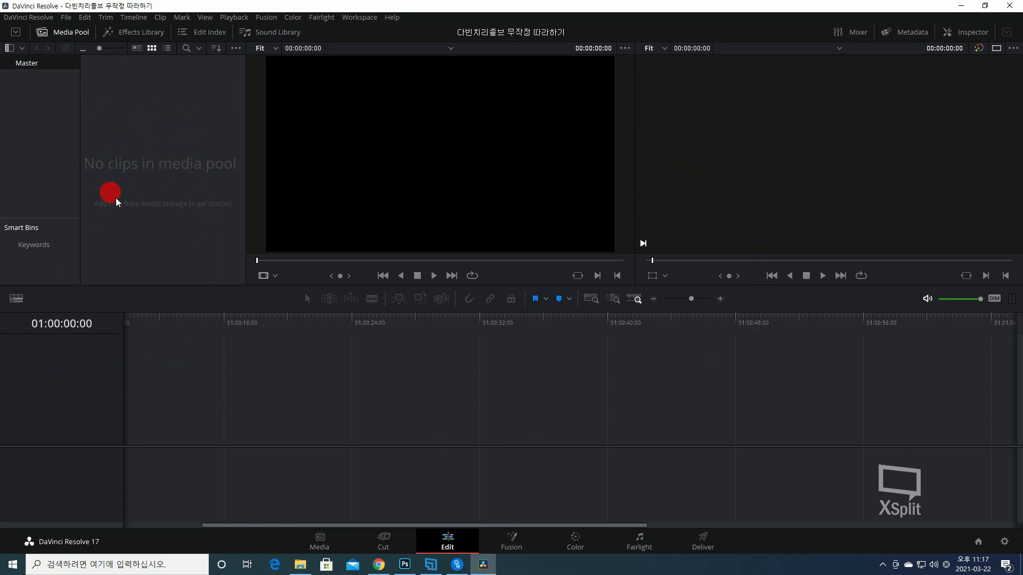
# Step: Import the video clips from File Explorer into the Media Pool and load 20200907_120642.mp4 in the source viewer
pyautogui.click(293, 567)
pyautogui.moveTo(569, 171); pyautogui.dragTo(170, 163)
pyautogui.click(168, 257)
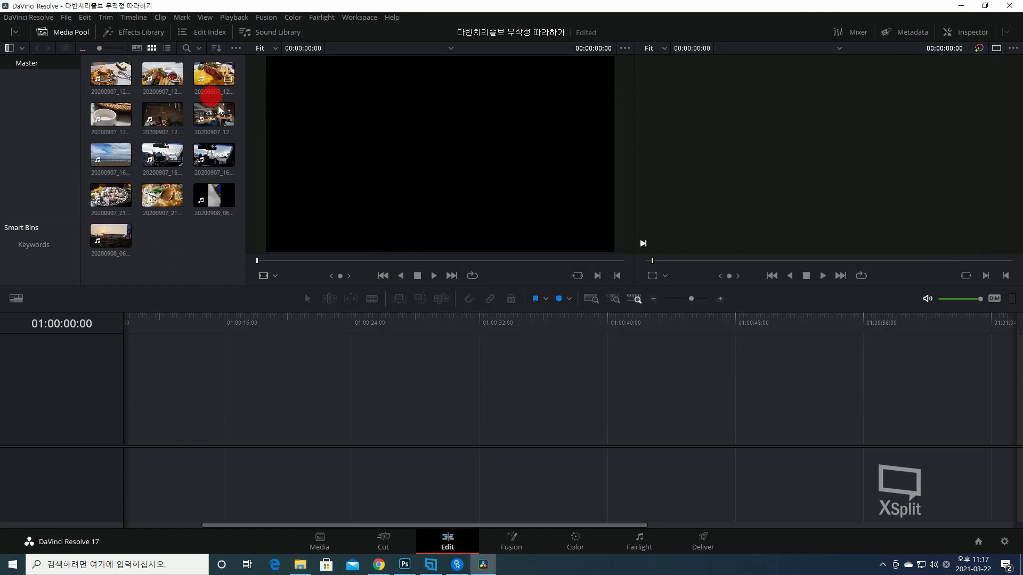
pyautogui.click(108, 78)
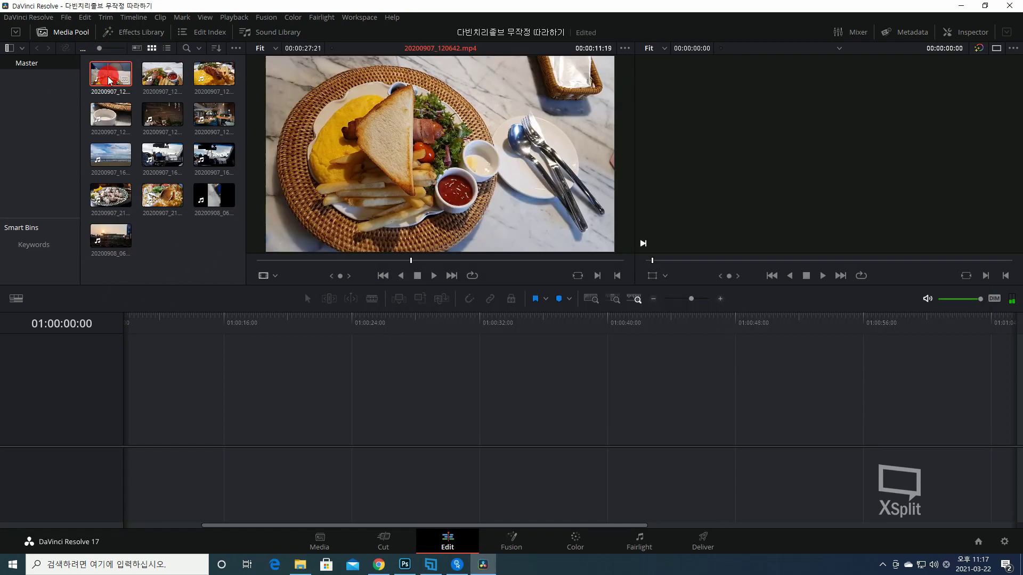
pyautogui.moveTo(106, 82); pyautogui.dragTo(341, 81)
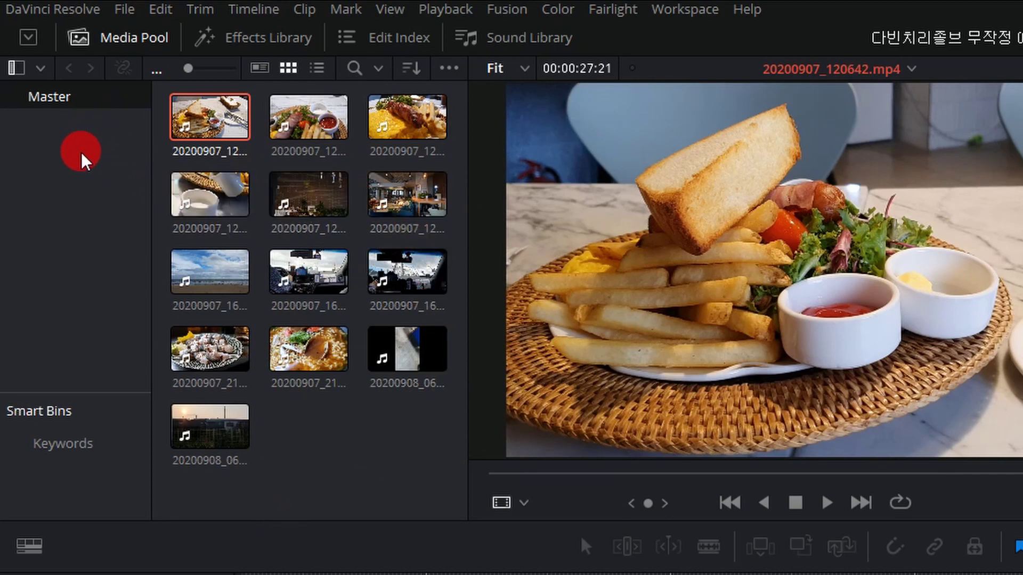
# Step: Create a new bin under Master in the Media Pool, keeping its default name
pyautogui.rightClick(82, 169)
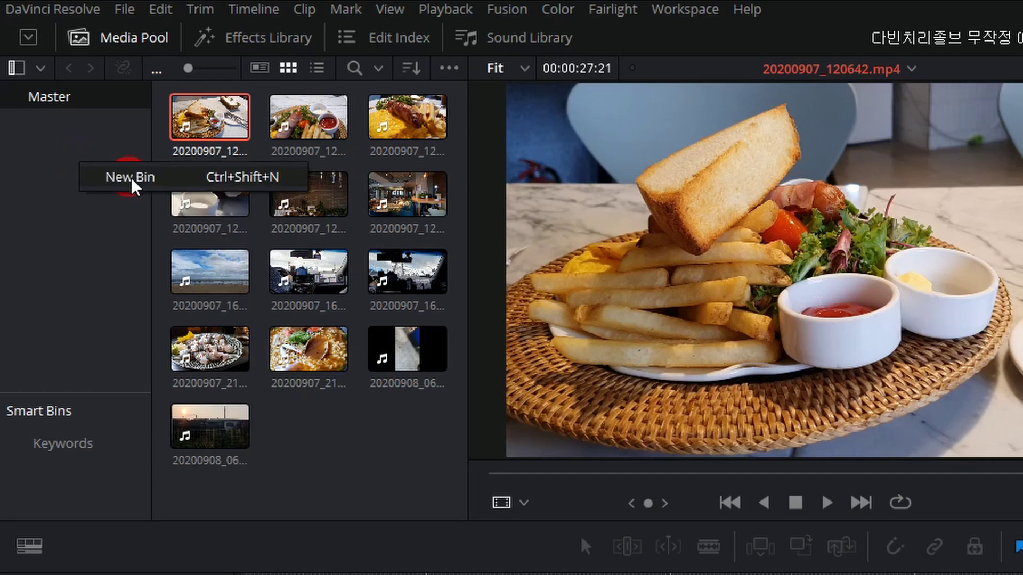
pyautogui.rightClick(67, 189)
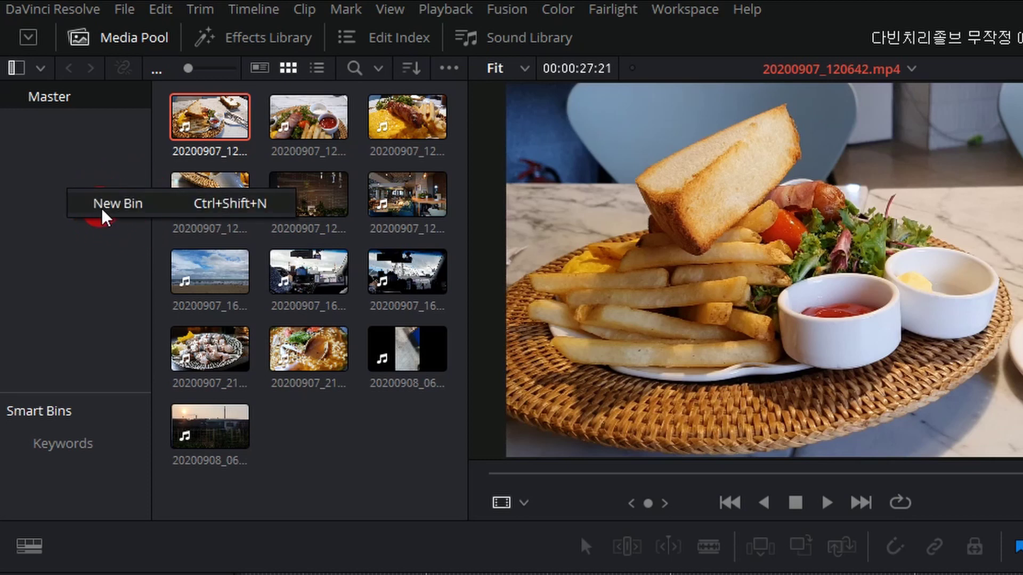
pyautogui.rightClick(137, 191)
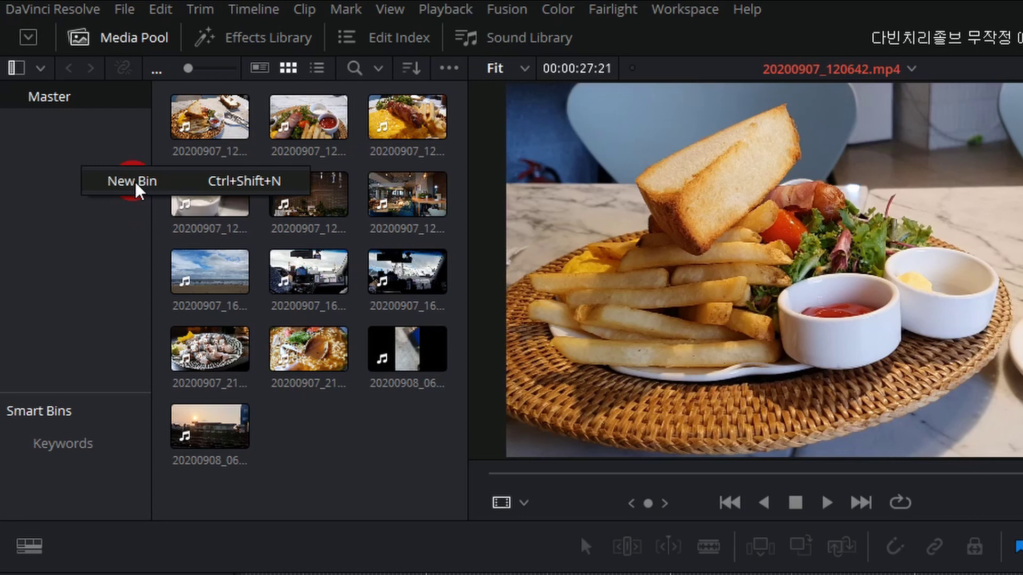
pyautogui.click(136, 181)
pyautogui.press('Return')
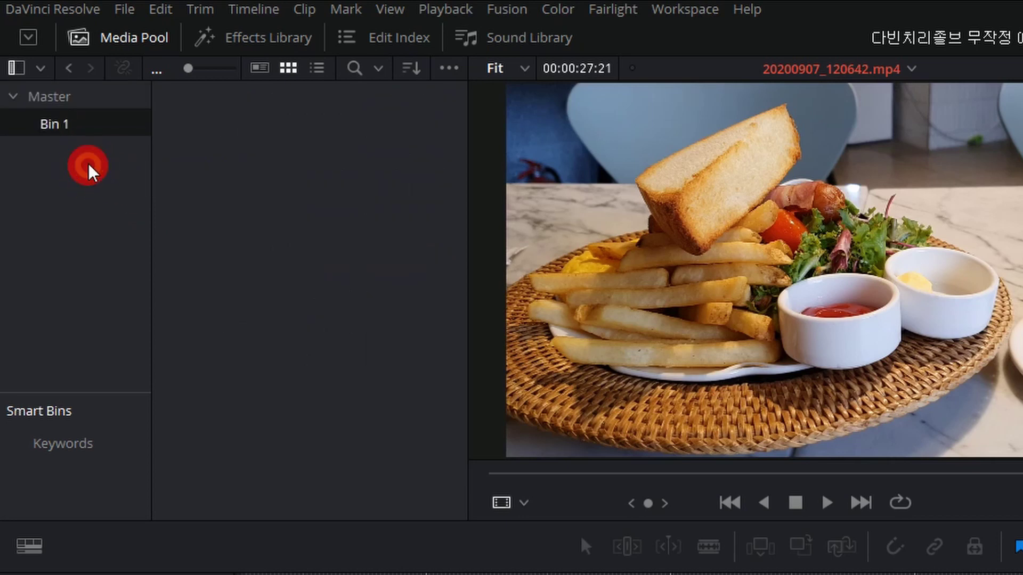
pyautogui.doubleClick(59, 125)
pyautogui.click(59, 171)
pyautogui.doubleClick(59, 130)
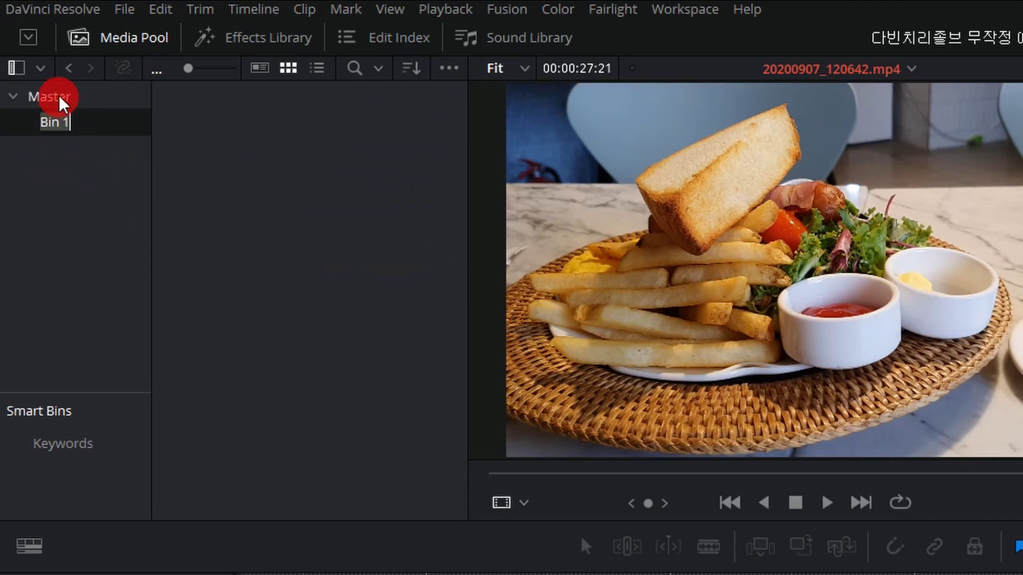
# Step: Select all the video clips in the Master bin and move them into Bin 1
pyautogui.click(61, 99)
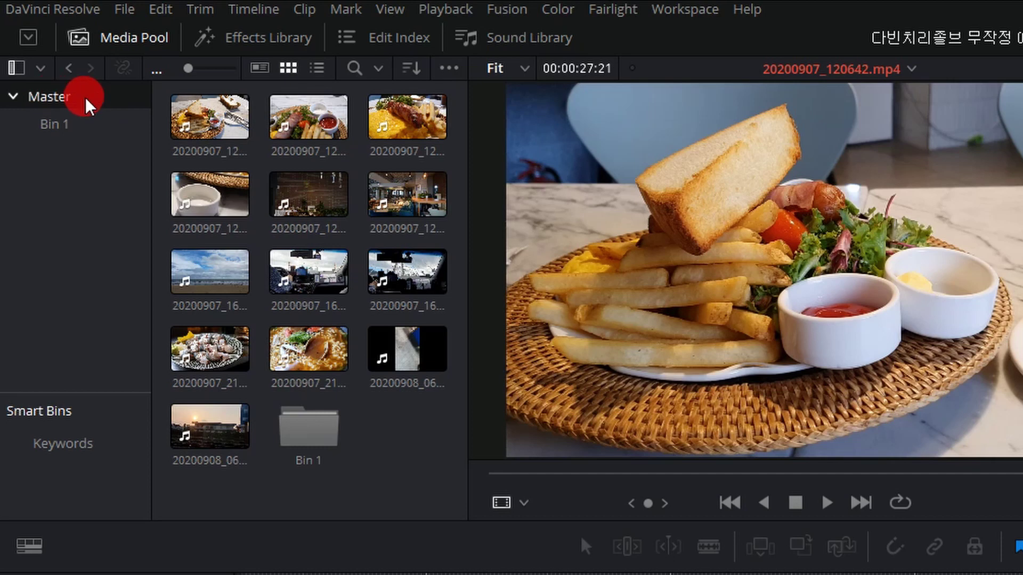
pyautogui.click(242, 152)
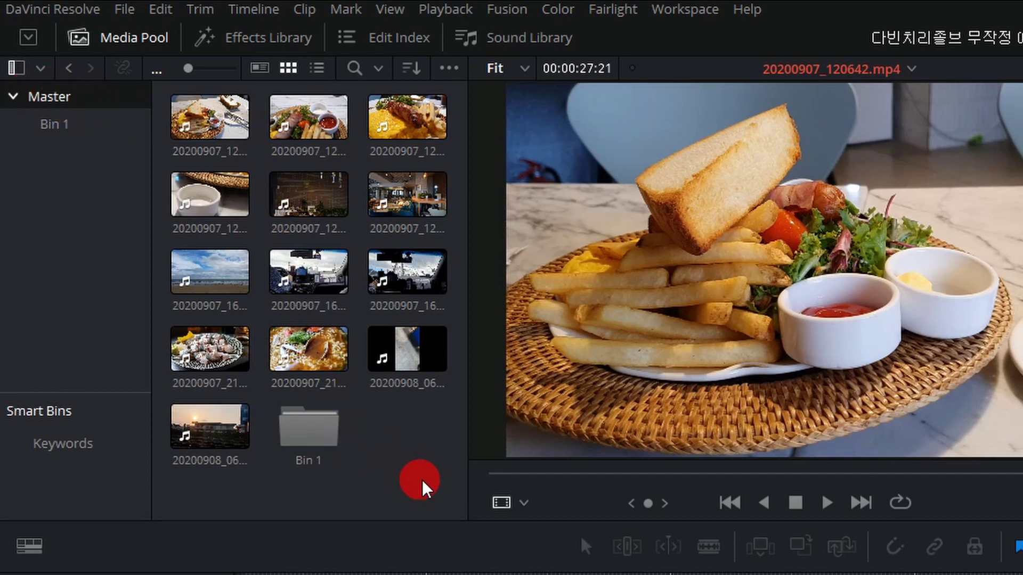
pyautogui.moveTo(421, 442); pyautogui.dragTo(142, 98)
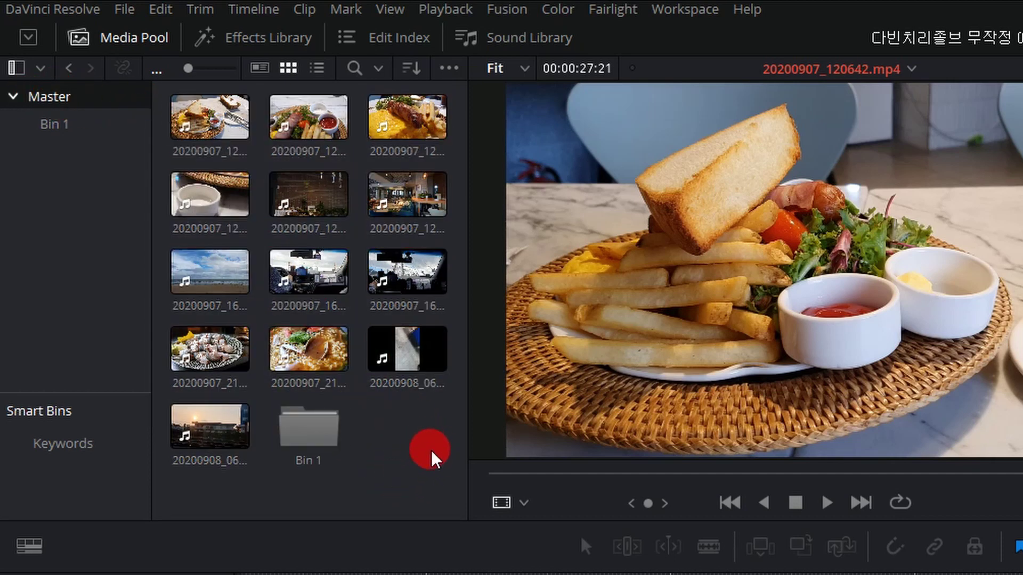
pyautogui.click(330, 448)
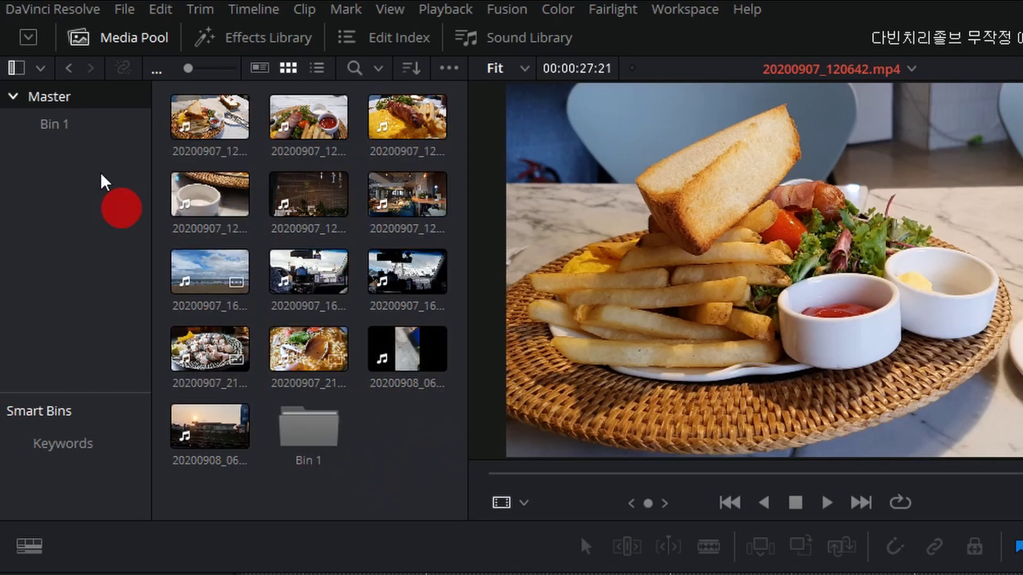
pyautogui.click(324, 443)
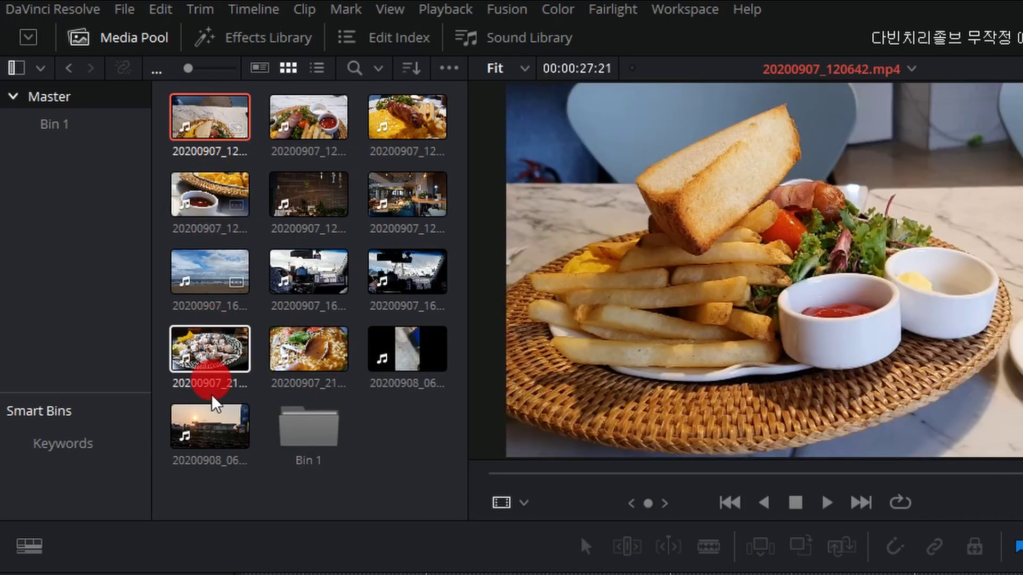
pyautogui.keyDown('shift'); pyautogui.click(205, 424); pyautogui.keyUp('shift')
pyautogui.moveTo(201, 341); pyautogui.dragTo(315, 446)
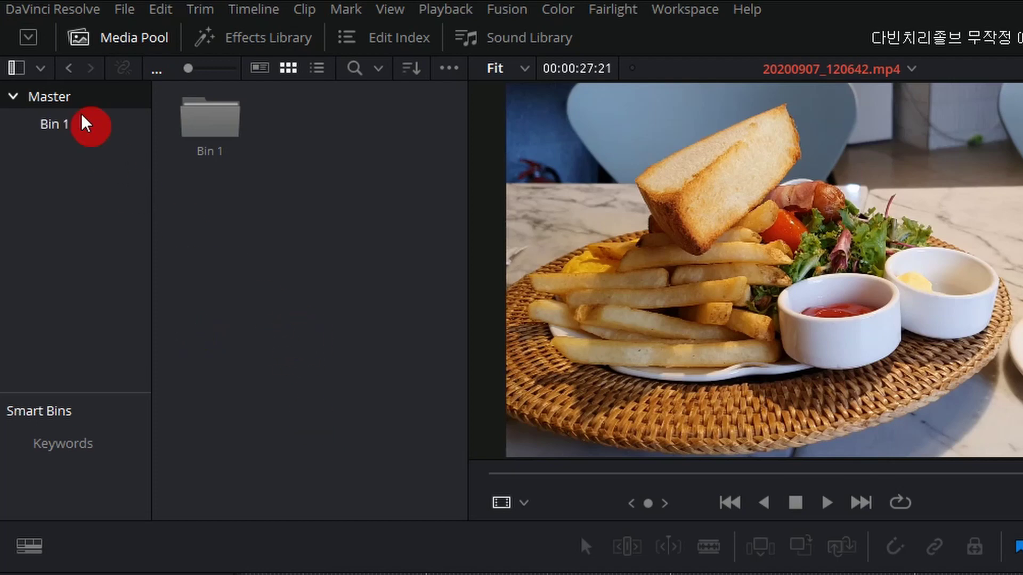
# Step: Check the contents of Bin 1 against Master and return to Bin 1
pyautogui.click(58, 127)
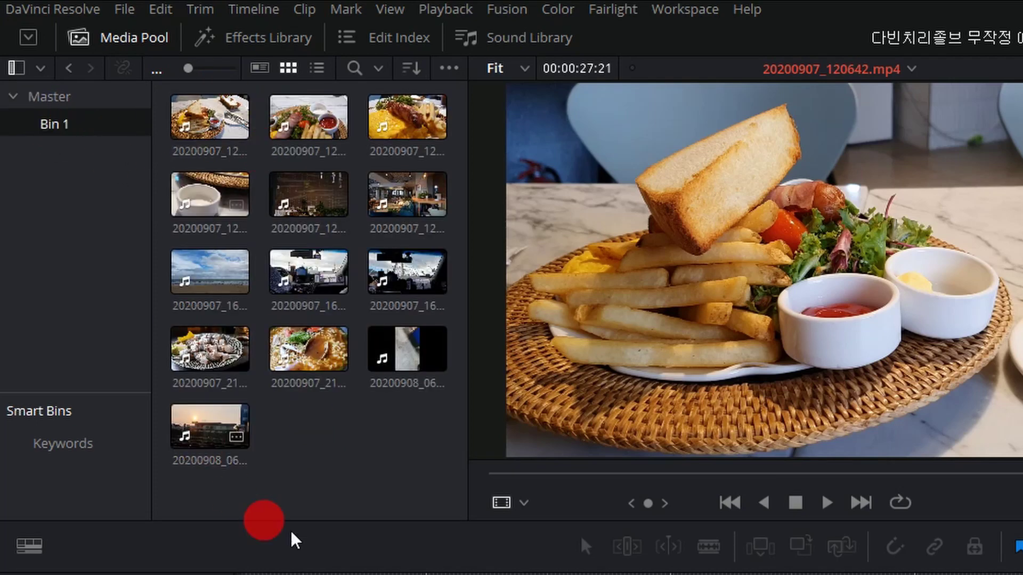
pyautogui.click(439, 360)
pyautogui.click(358, 276)
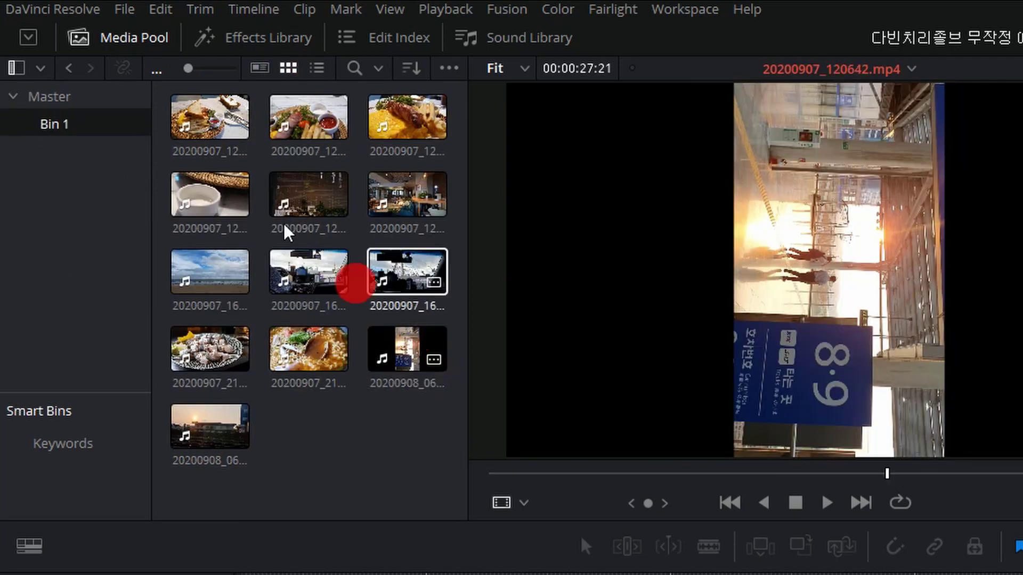
pyautogui.click(69, 68)
pyautogui.click(23, 127)
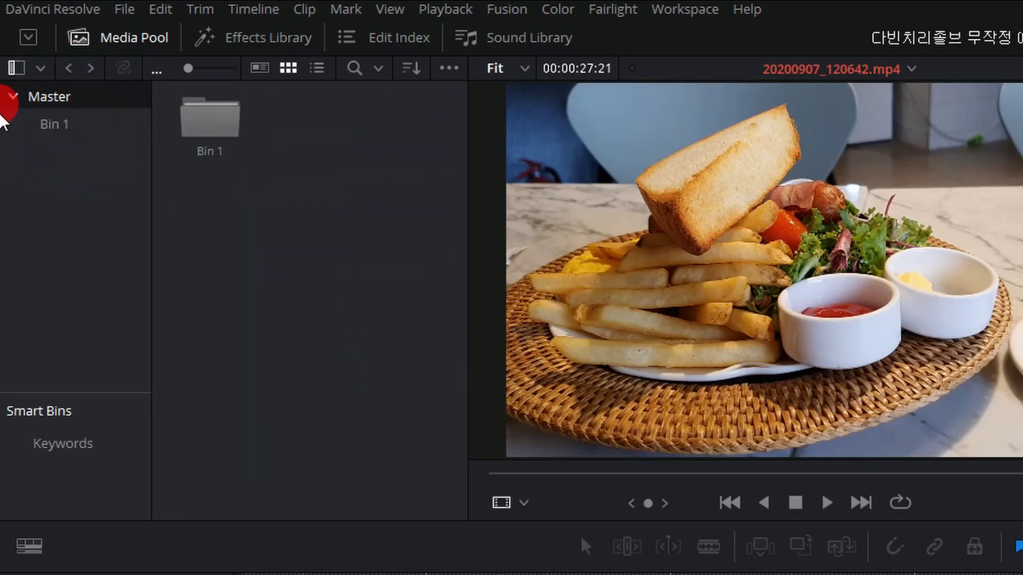
pyautogui.press('Down')
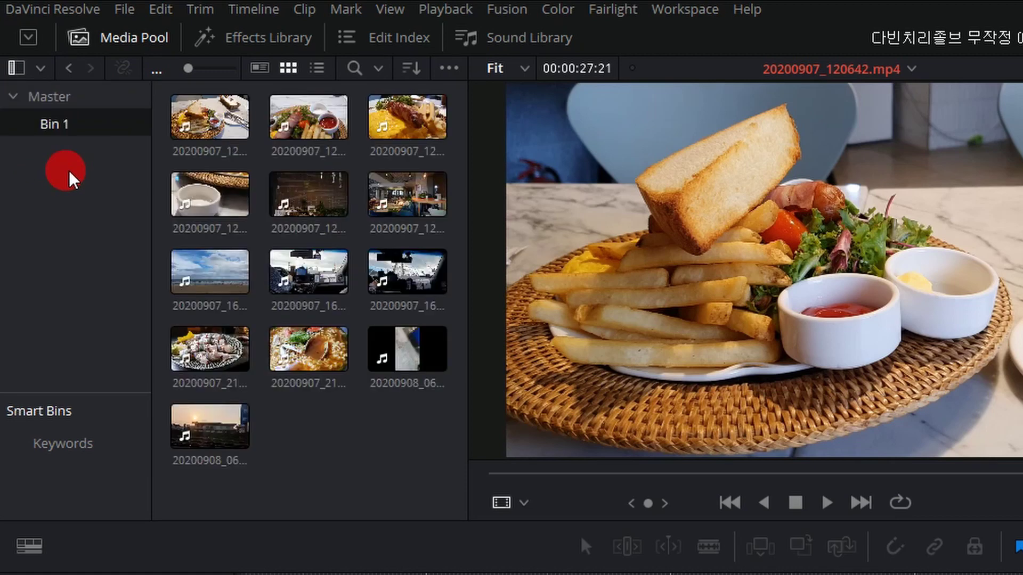
# Step: Create further bins under Master named SFX, Music and VFX
pyautogui.rightClick(71, 178)
pyautogui.click(118, 189)
pyautogui.write('s')
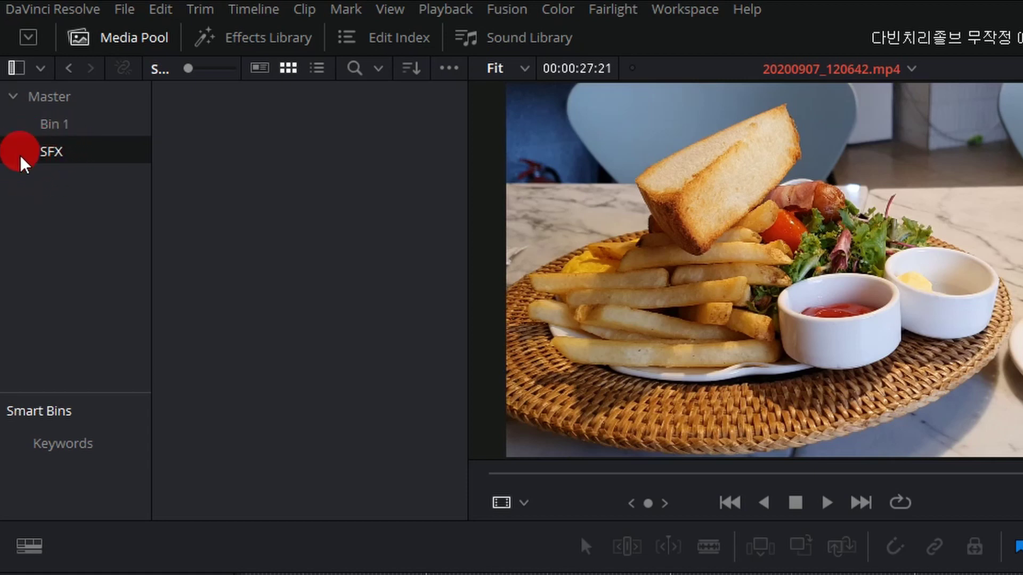
pyautogui.rightClick(74, 204)
pyautogui.click(129, 226)
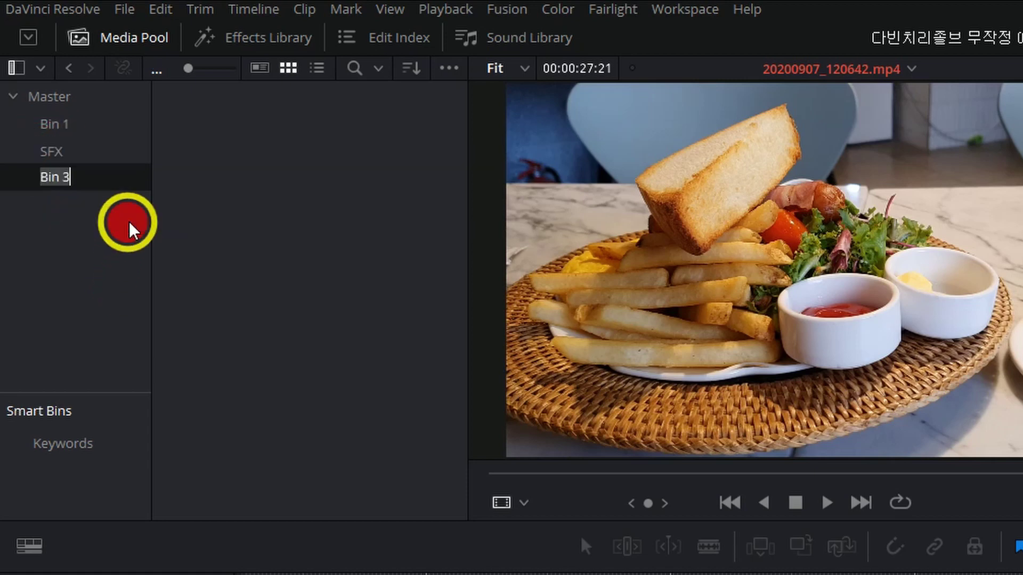
pyautogui.write('ad')
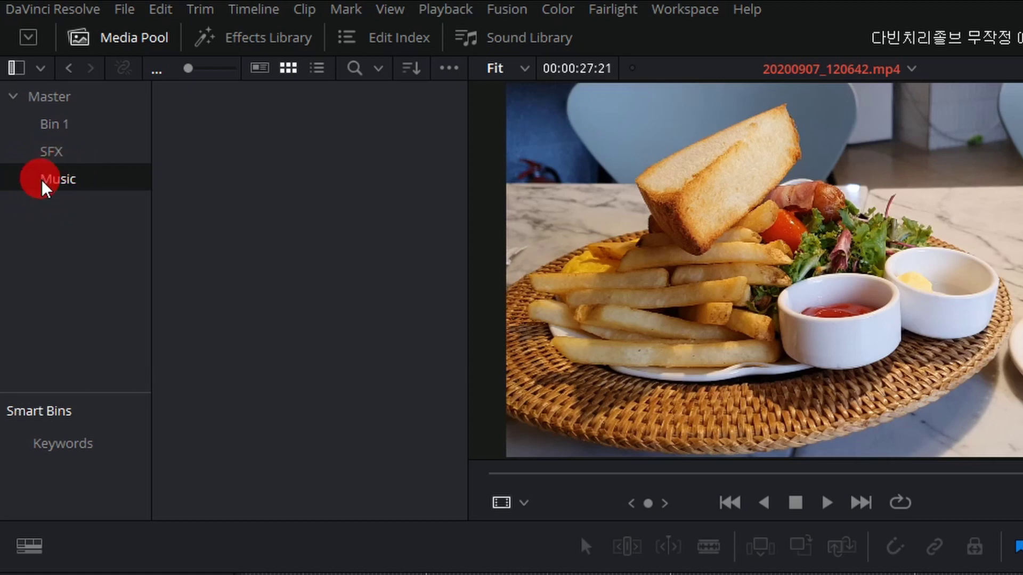
pyautogui.rightClick(73, 247)
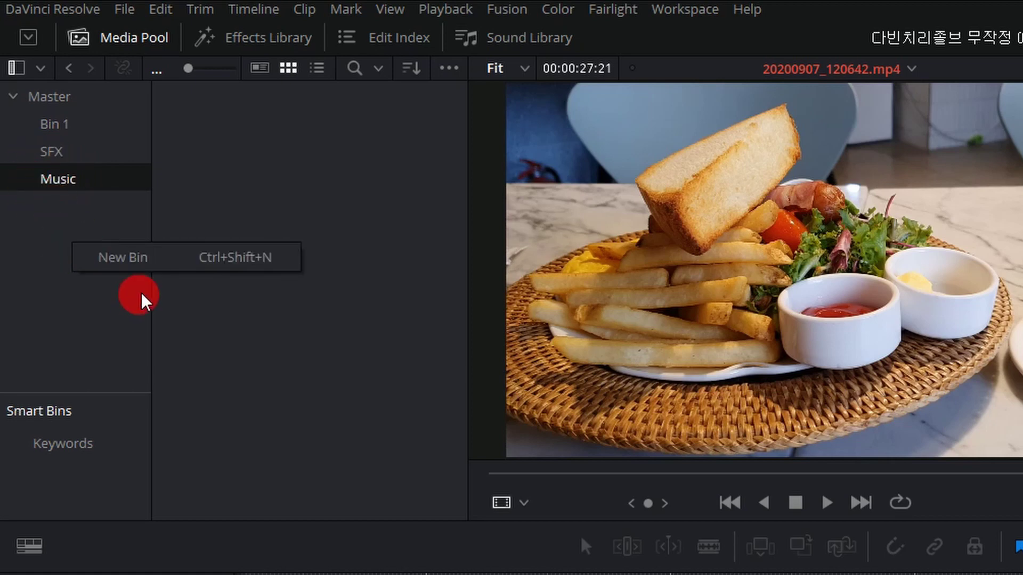
pyautogui.click(163, 260)
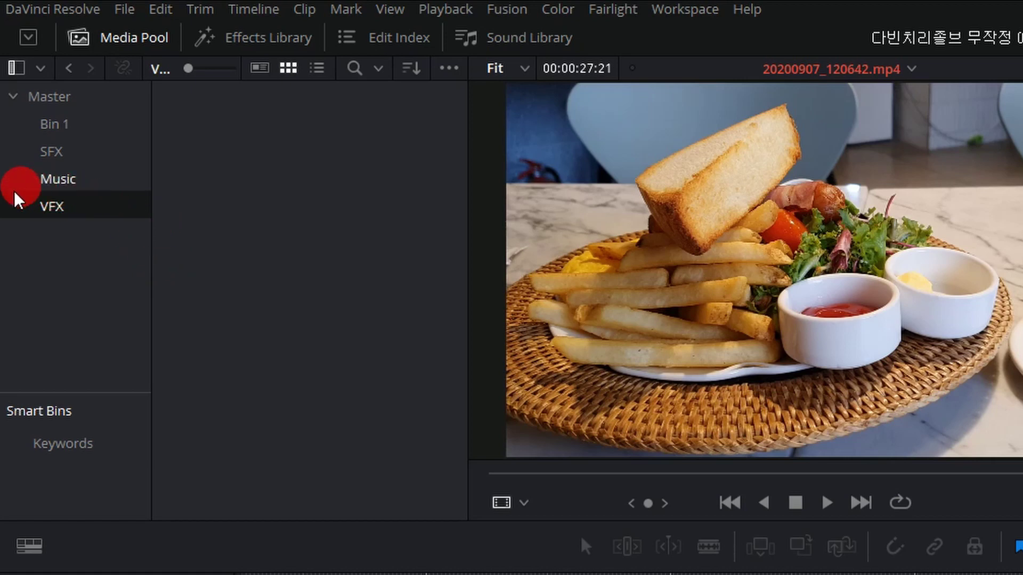
# Step: Look through the SFX, Music and VFX bins and the clips in Bin 1
pyautogui.moveTo(50, 209); pyautogui.dragTo(91, 160)
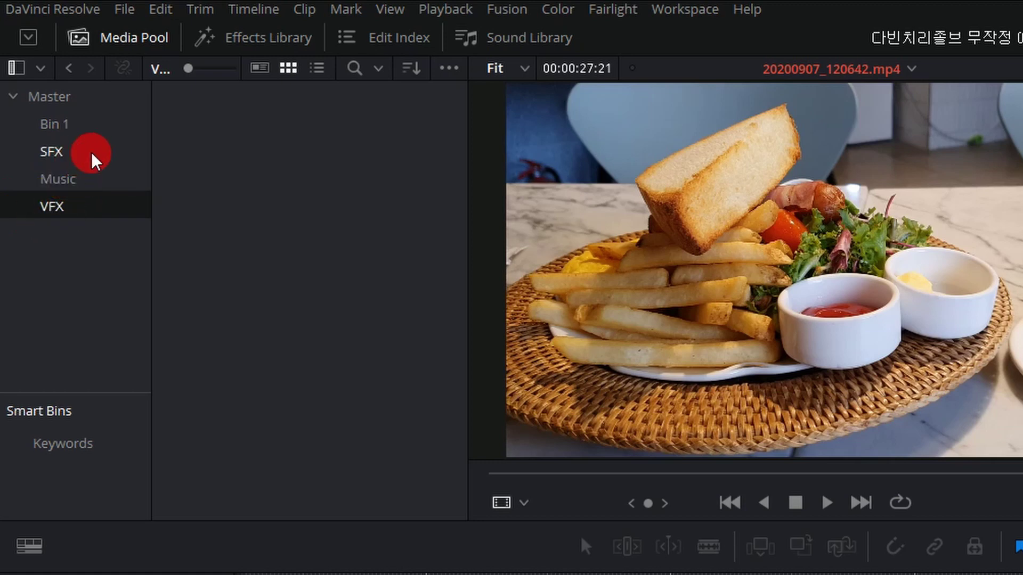
pyautogui.click(92, 155)
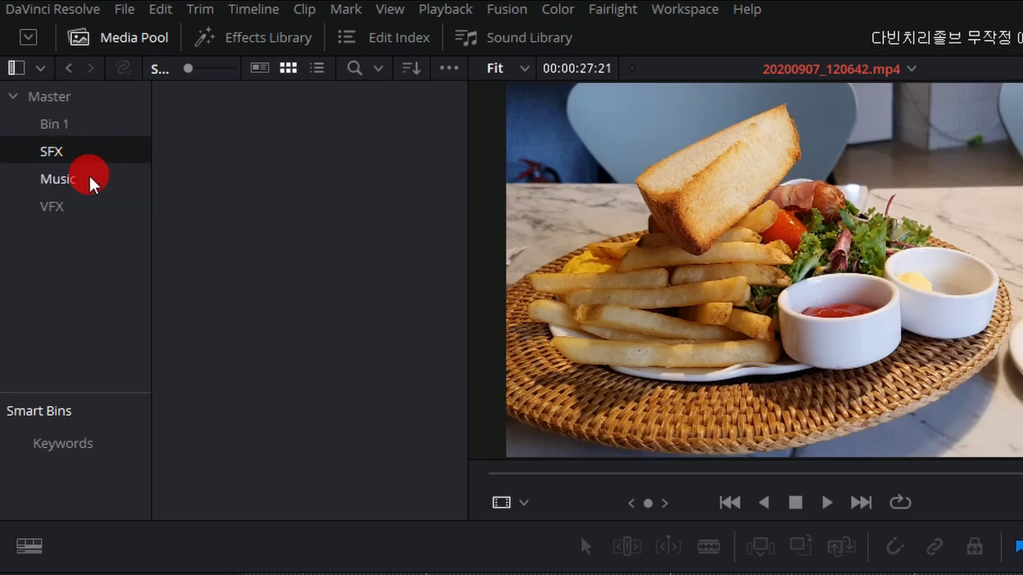
pyautogui.click(87, 179)
pyautogui.click(90, 216)
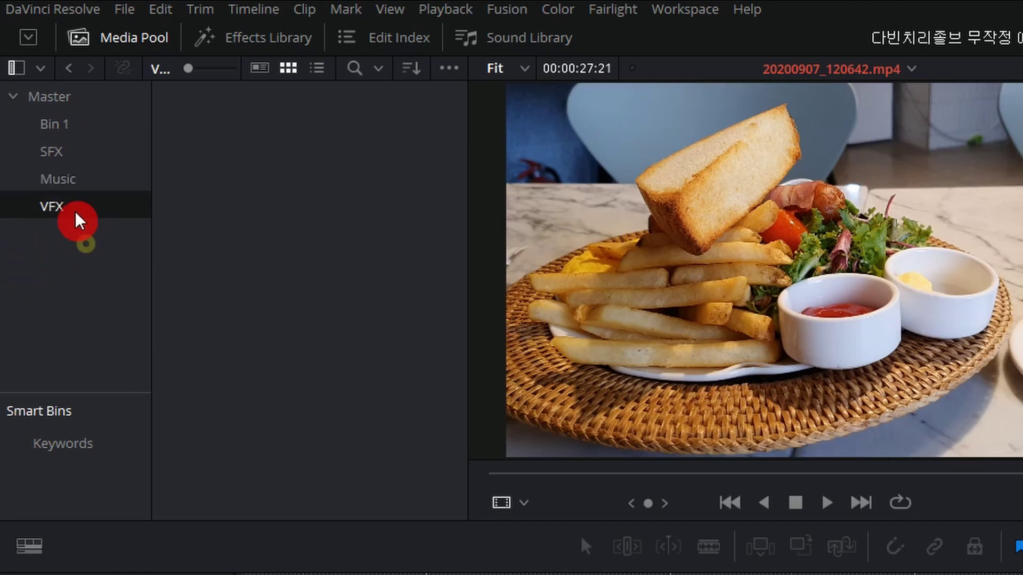
pyautogui.click(68, 155)
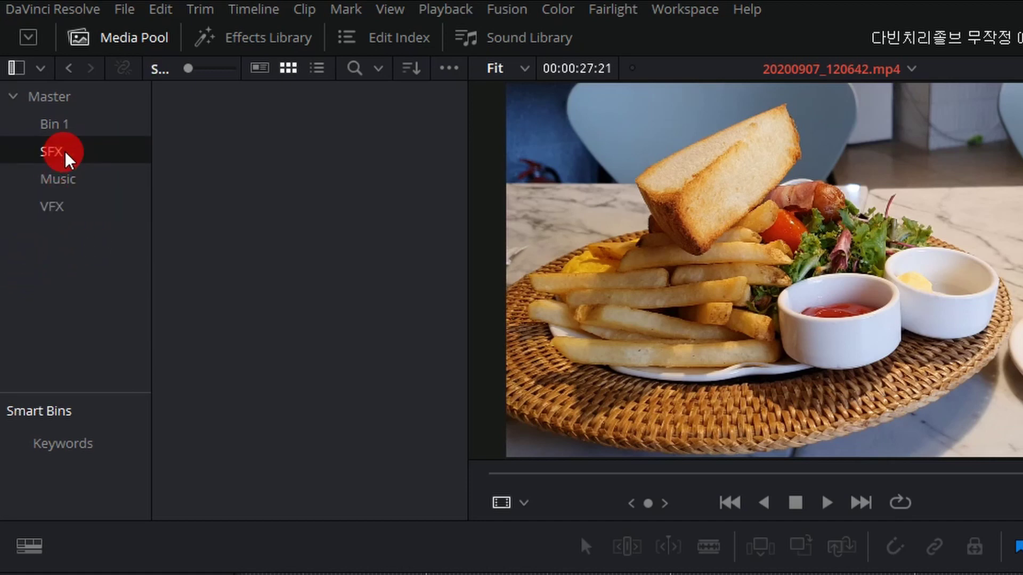
pyautogui.click(64, 181)
pyautogui.click(61, 204)
pyautogui.click(63, 128)
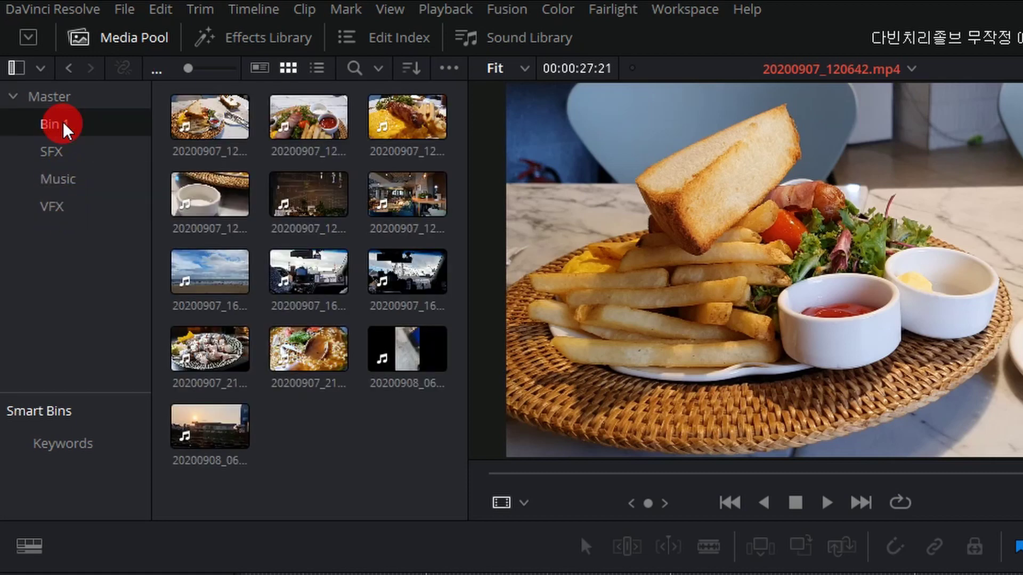
pyautogui.moveTo(350, 373); pyautogui.dragTo(155, 128)
pyautogui.click(88, 282)
# Step: Rename Bin 1 as 210322
pyautogui.rightClick(62, 127)
pyautogui.click(62, 127)
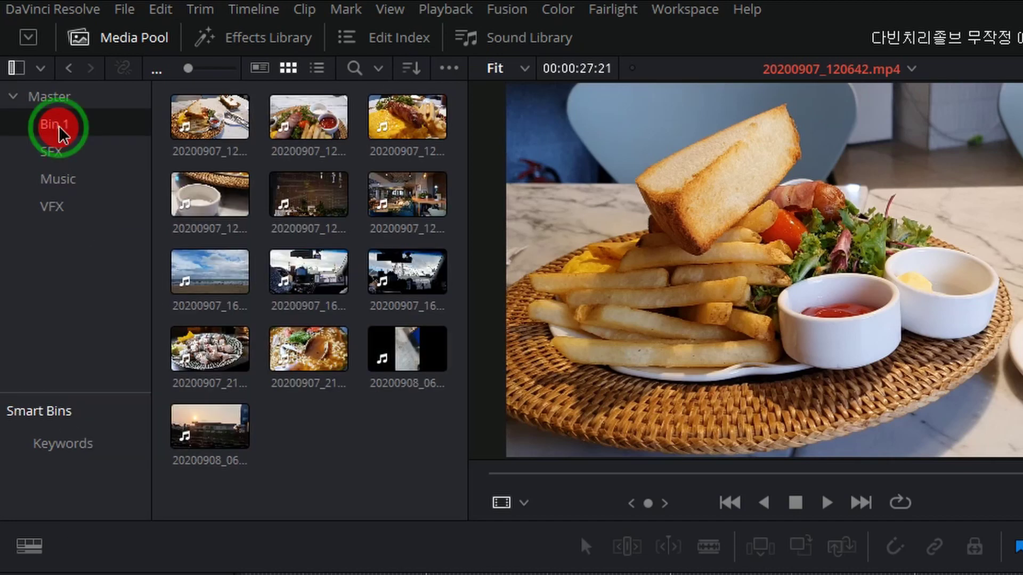
pyautogui.rightClick(62, 129)
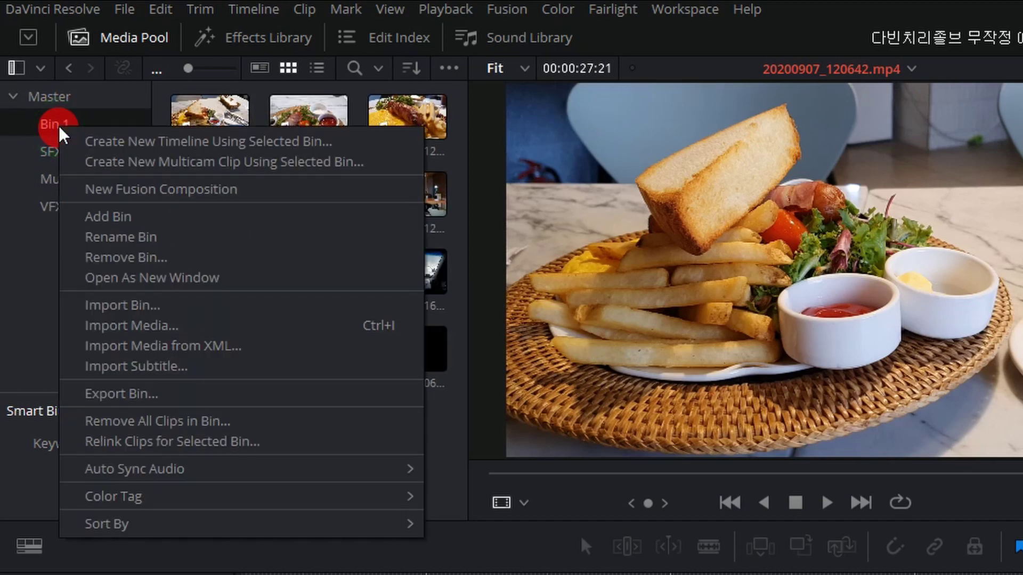
pyautogui.click(127, 241)
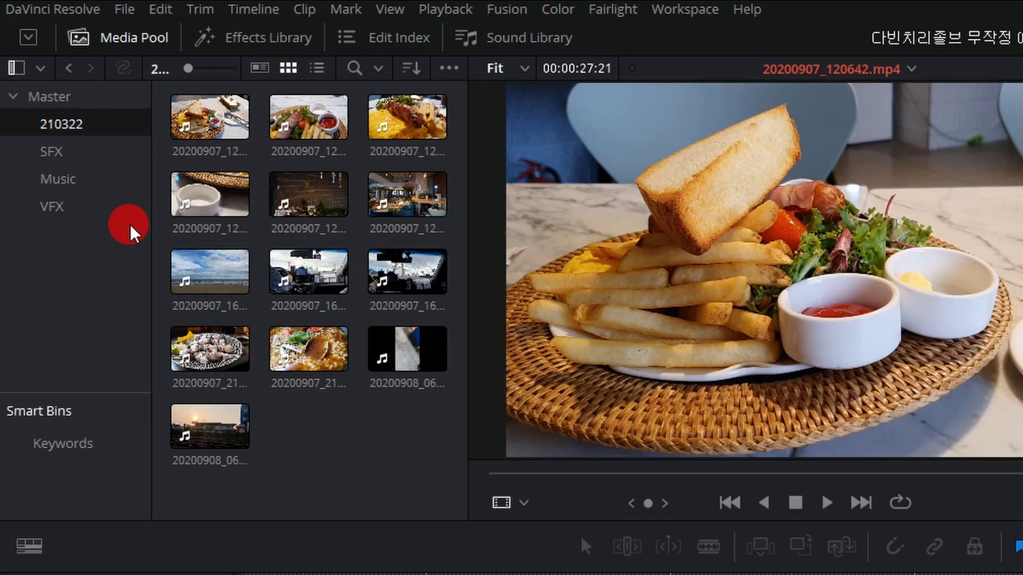
# Step: Create another bin named 210323 under Master
pyautogui.moveTo(416, 473); pyautogui.dragTo(165, 107)
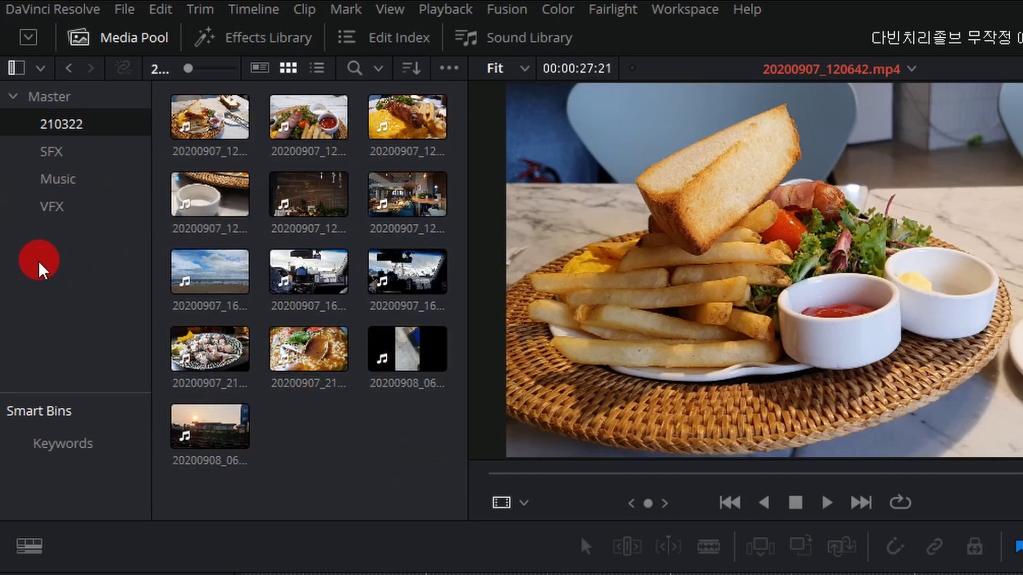
pyautogui.rightClick(54, 296)
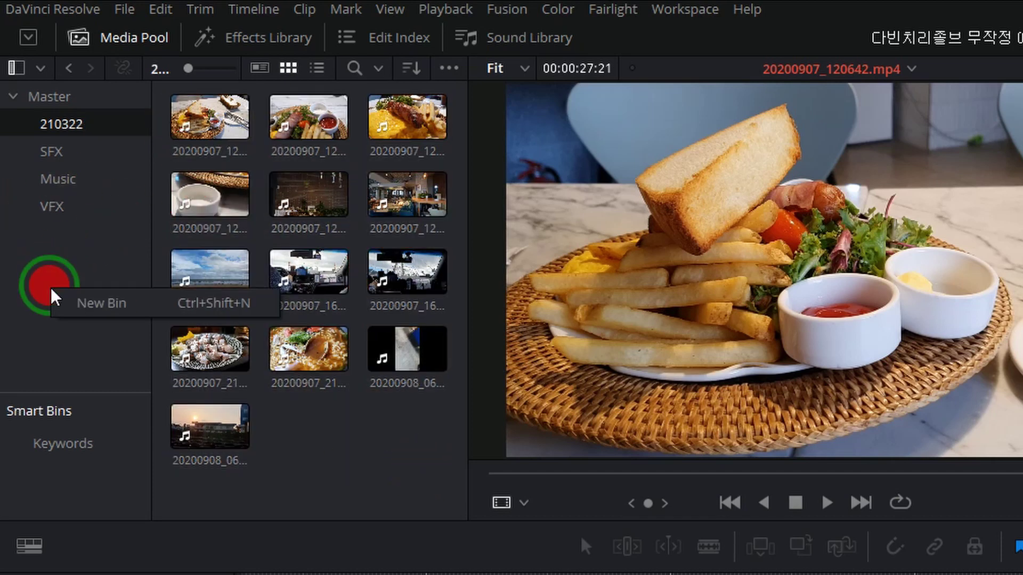
pyautogui.click(56, 301)
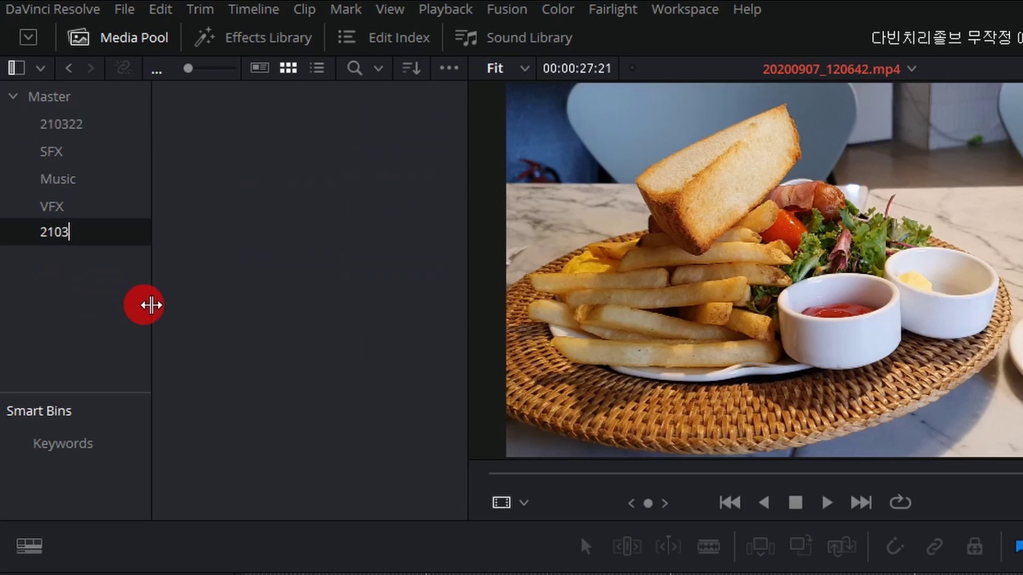
pyautogui.press('Return')
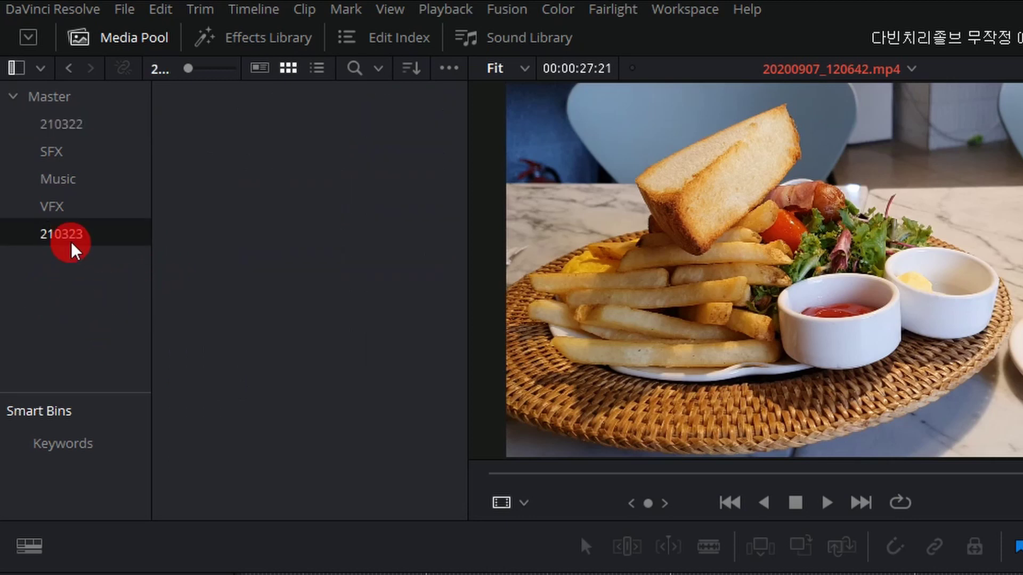
pyautogui.moveTo(169, 105); pyautogui.dragTo(425, 416)
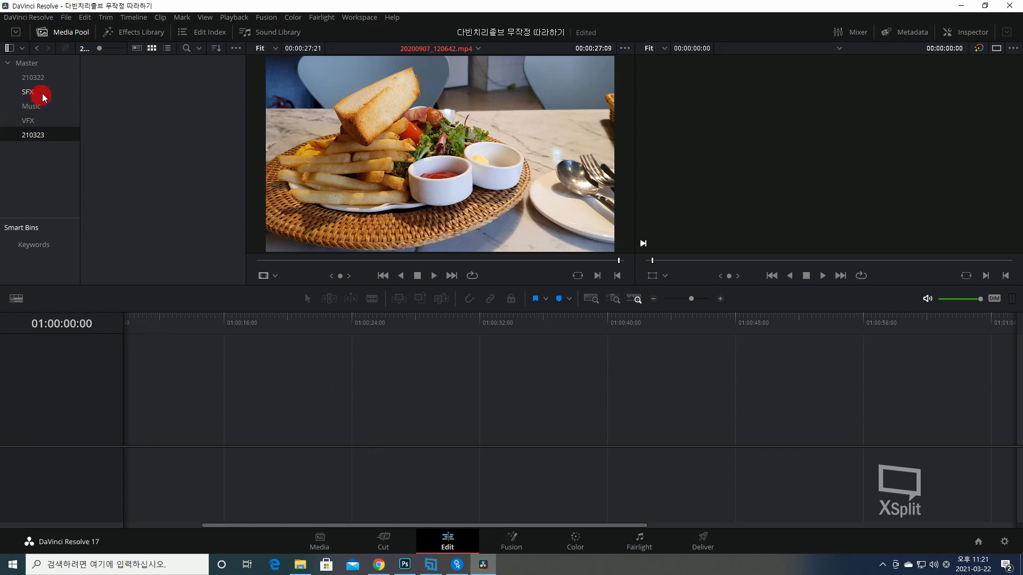
# Step: Place the clip 20200907_160658.mp4 from bin 210322 on the timeline and move it to the timeline's start
pyautogui.click(42, 81)
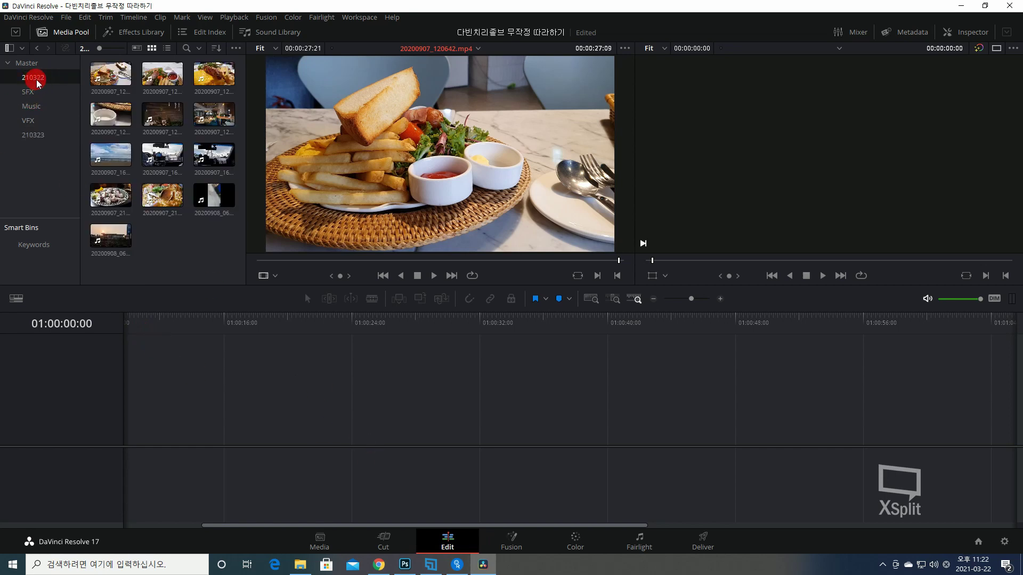
pyautogui.moveTo(110, 155); pyautogui.dragTo(215, 407)
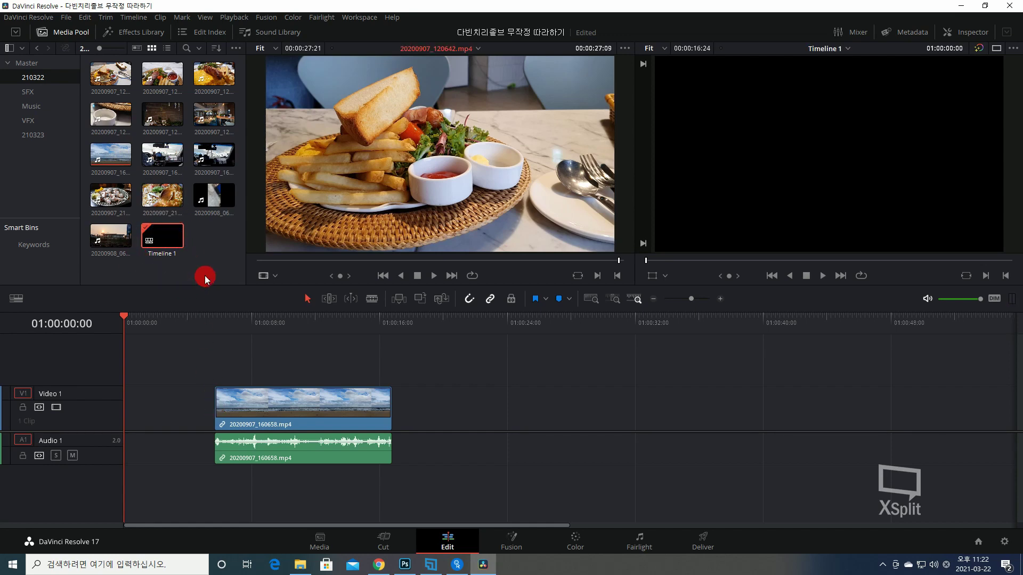
pyautogui.moveTo(290, 400); pyautogui.dragTo(171, 400)
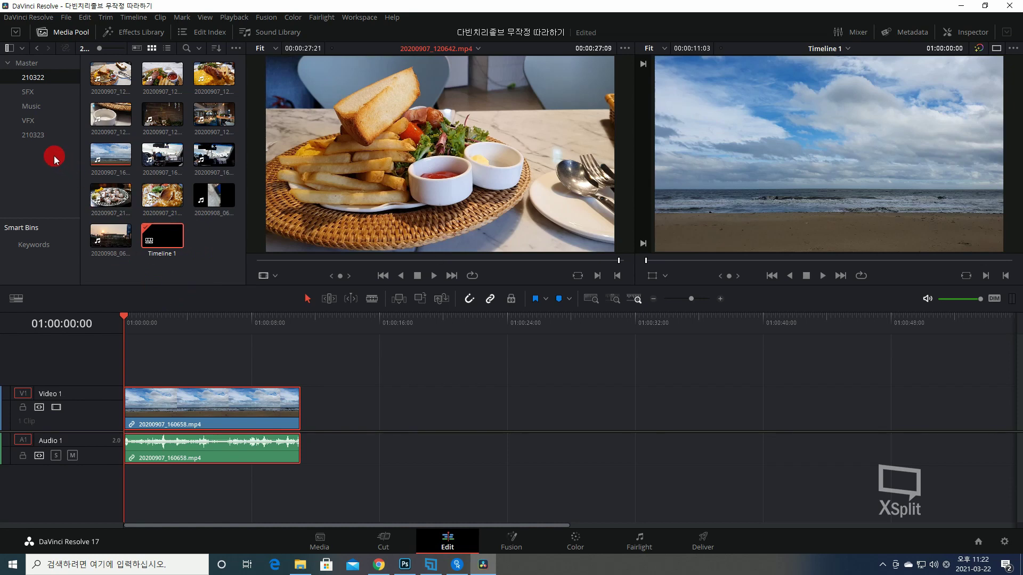
# Step: Create a new empty timeline in bin 210323
pyautogui.click(29, 135)
pyautogui.rightClick(139, 152)
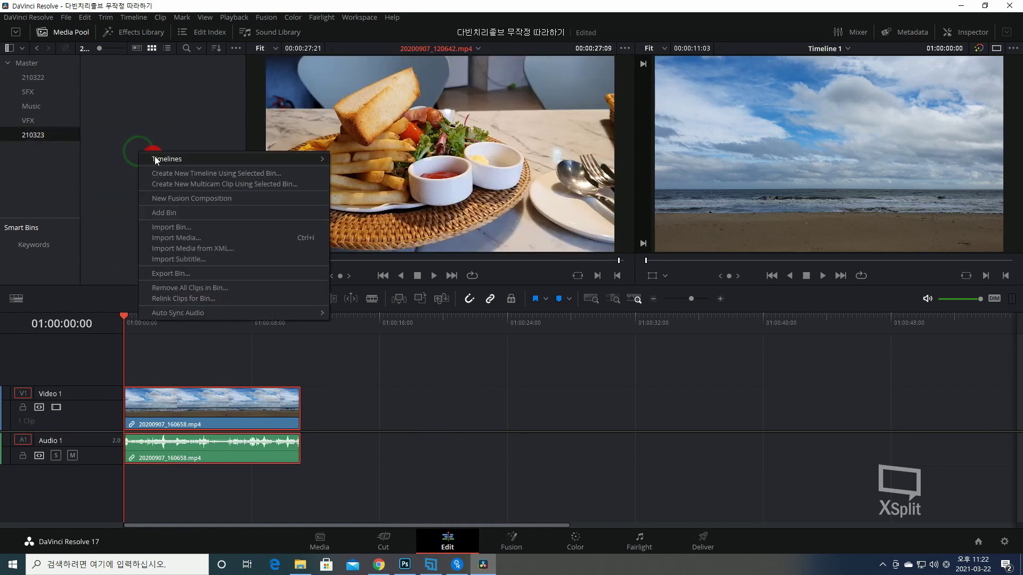
pyautogui.moveTo(155, 160)
pyautogui.click(353, 159)
pyautogui.press('Return')
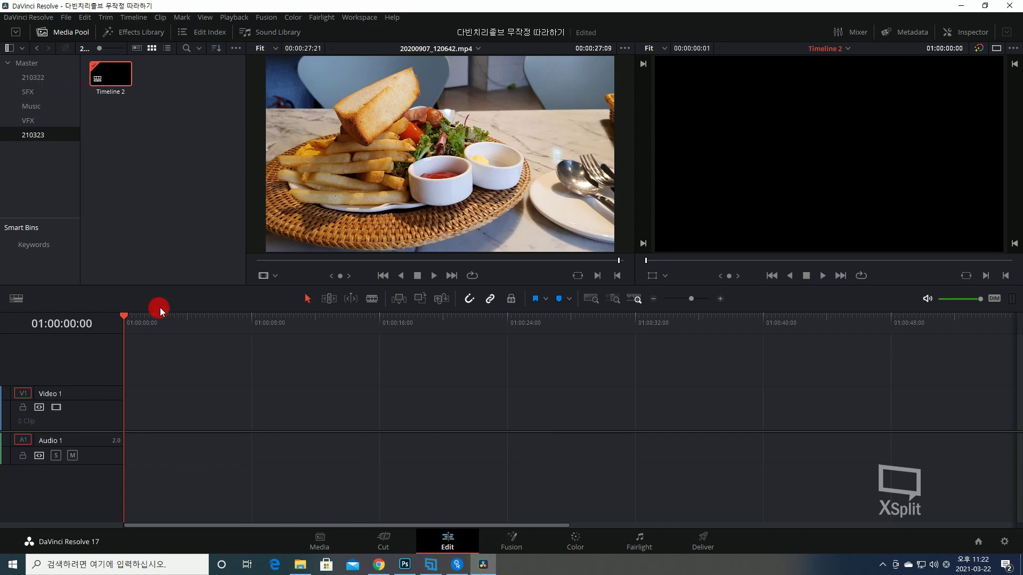
# Step: Place Timeline 1 from bin 210322 into the new empty timeline and play it
pyautogui.click(40, 80)
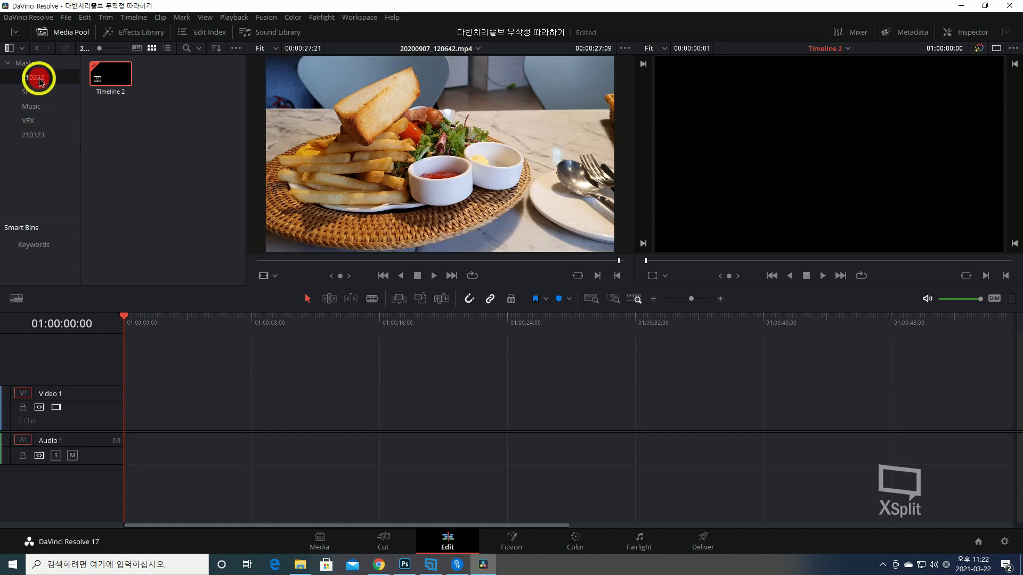
pyautogui.moveTo(162, 234); pyautogui.dragTo(176, 404)
pyautogui.click(134, 326)
pyautogui.press('space')
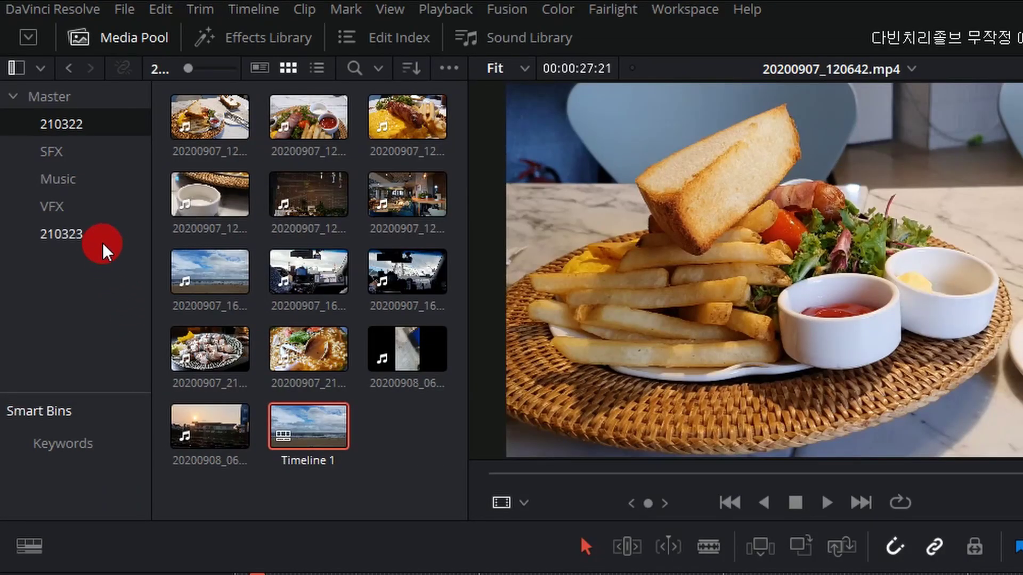
# Step: Look at bin 210323 and the video transitions available in the Effects Library
pyautogui.click(36, 138)
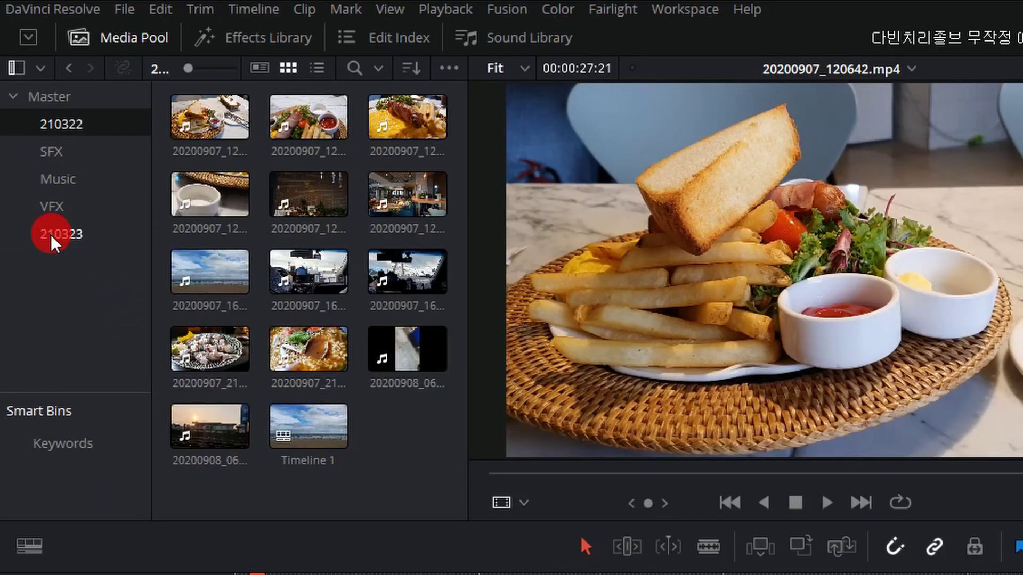
pyautogui.click(241, 41)
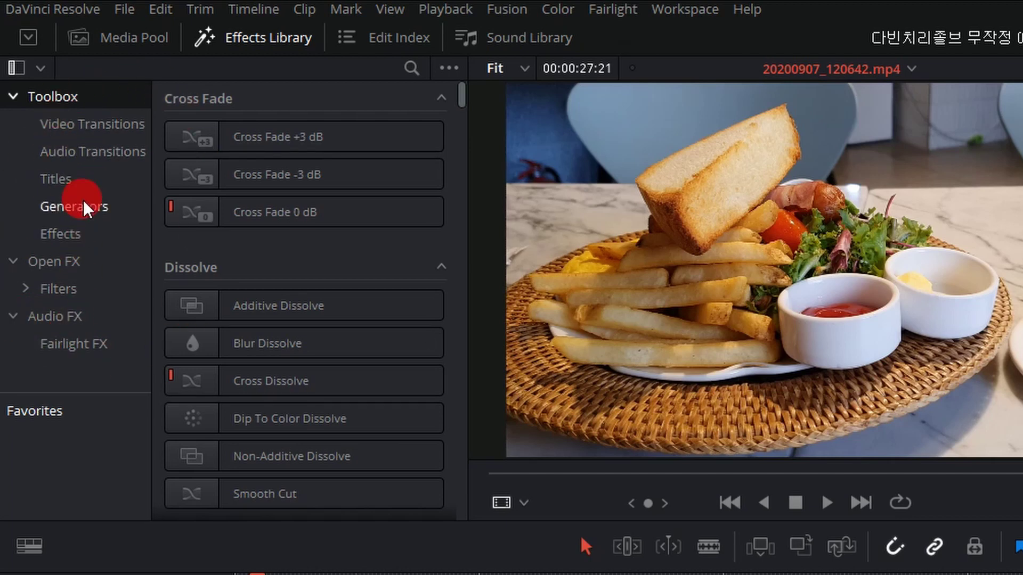
pyautogui.click(107, 127)
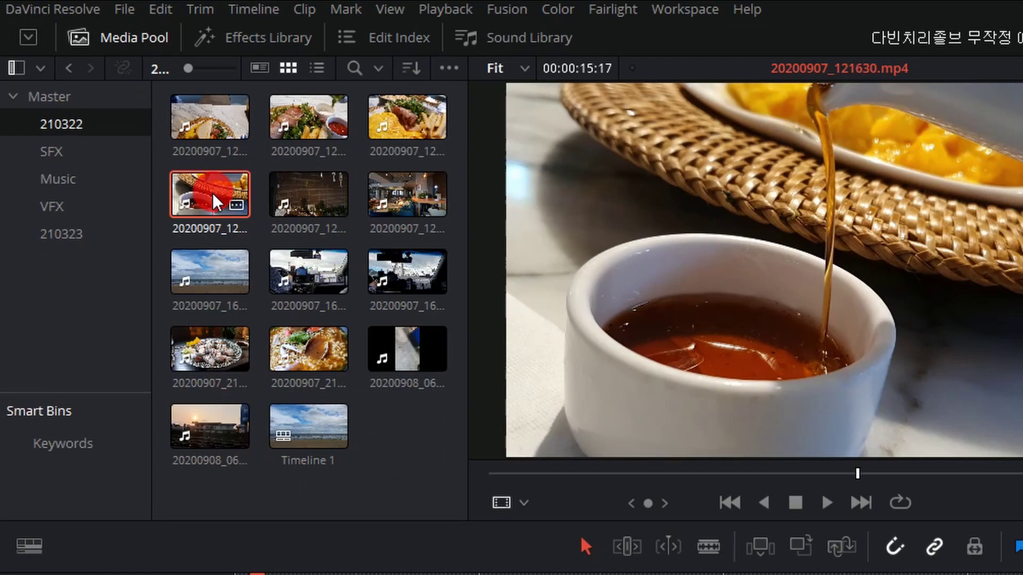
# Step: Add the clips 20200907_121630.mp4 and 20200907_124228.mp4 from bin 210322 to Timeline 2, back to back from its start
pyautogui.keyDown('ctrl'); pyautogui.click(331, 202); pyautogui.keyUp('ctrl')
pyautogui.moveTo(210, 200); pyautogui.dragTo(340, 463)
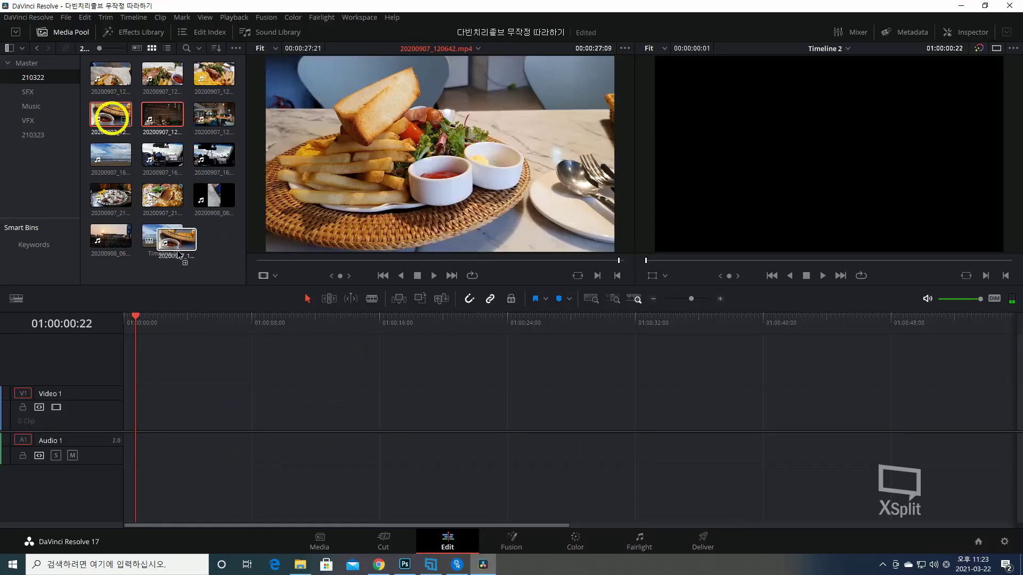
pyautogui.moveTo(178, 255); pyautogui.dragTo(171, 408)
pyautogui.moveTo(236, 361); pyautogui.dragTo(544, 472)
pyautogui.moveTo(311, 418); pyautogui.dragTo(266, 416)
pyautogui.click(142, 320)
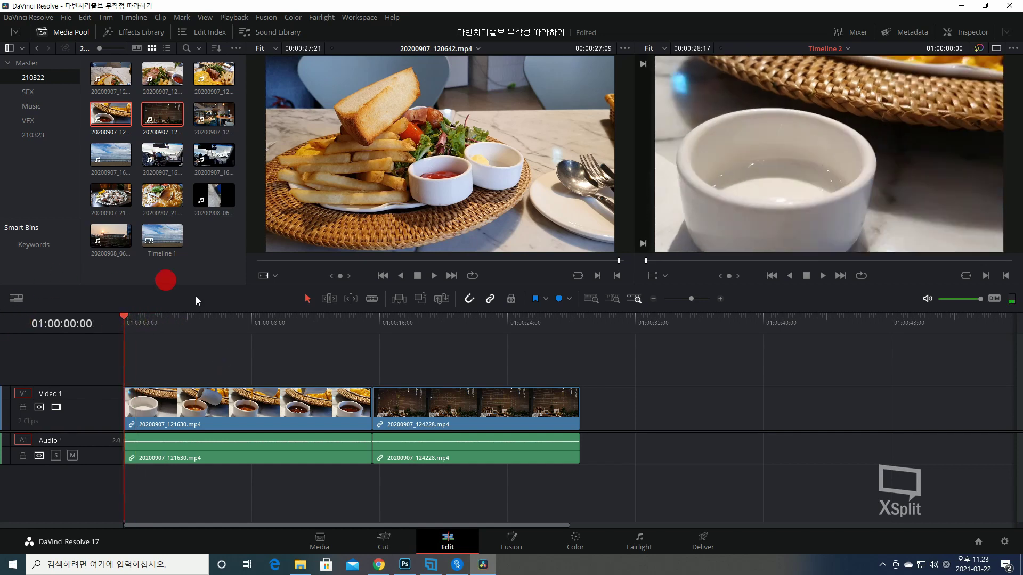
pyautogui.moveTo(217, 332); pyautogui.dragTo(56, 385)
# Step: Play across the cut between the two timeline clips and park the playhead at the cut
pyautogui.moveTo(300, 357); pyautogui.dragTo(445, 481)
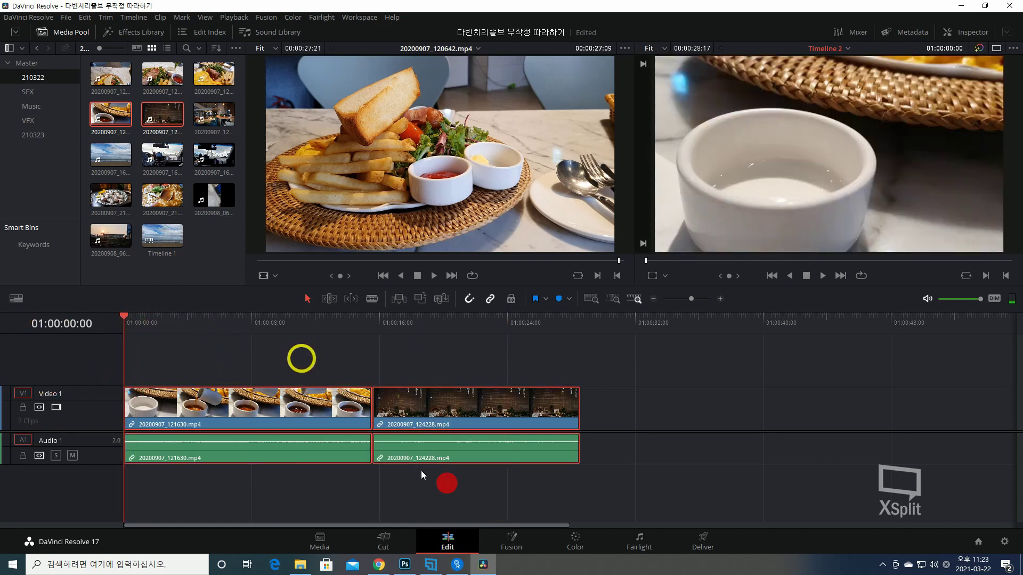
pyautogui.click(320, 361)
pyautogui.moveTo(349, 322)
pyautogui.mouseDown()
pyautogui.moveTo(395, 335)
pyautogui.moveTo(354, 323)
pyautogui.moveTo(350, 334)
pyautogui.moveTo(360, 326)
pyautogui.mouseUp()
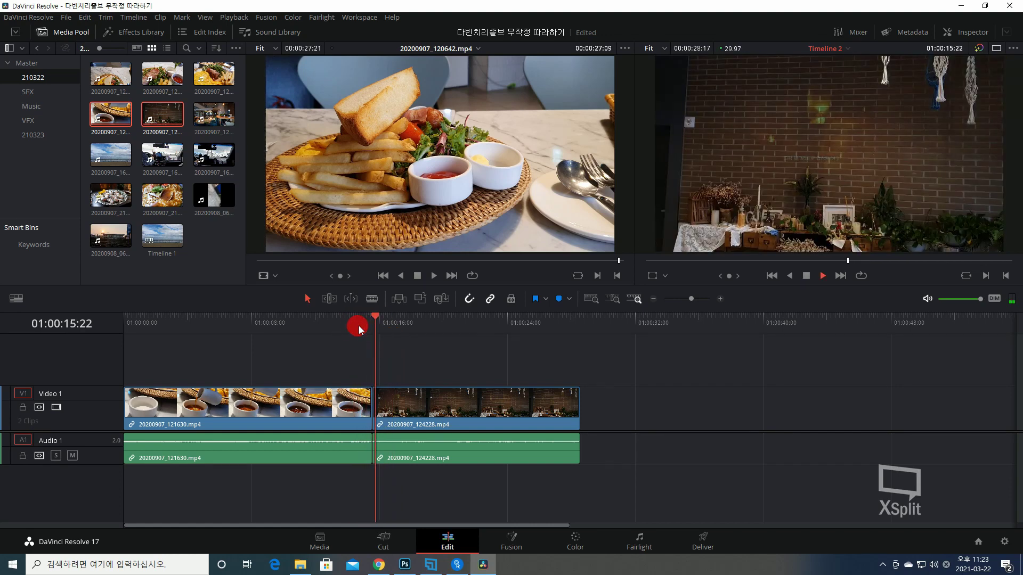
pyautogui.press('space')
pyautogui.click(375, 323)
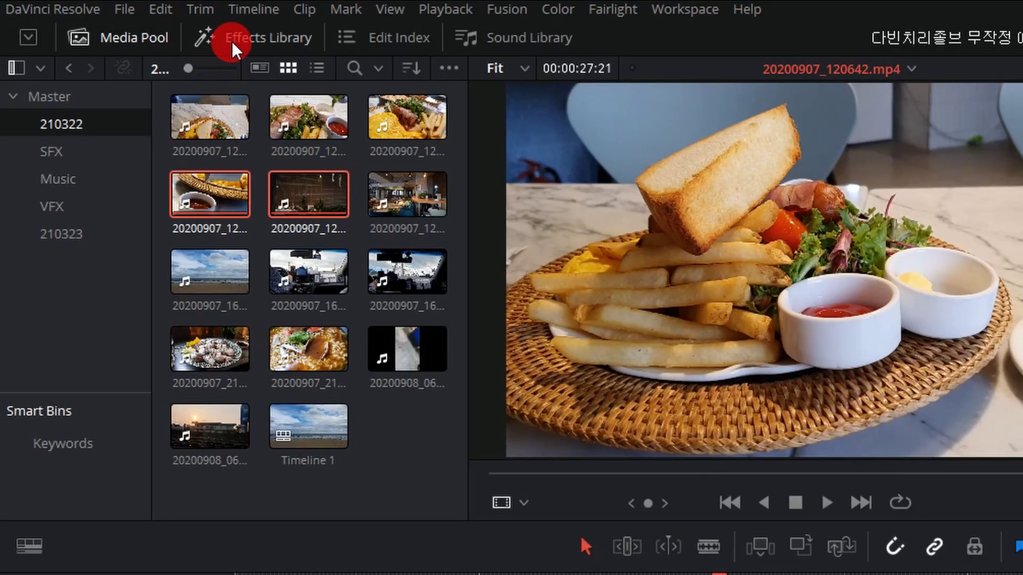
# Step: Preview the Additive Dissolve video transition in the Effects Library
pyautogui.click(233, 44)
pyautogui.click(109, 127)
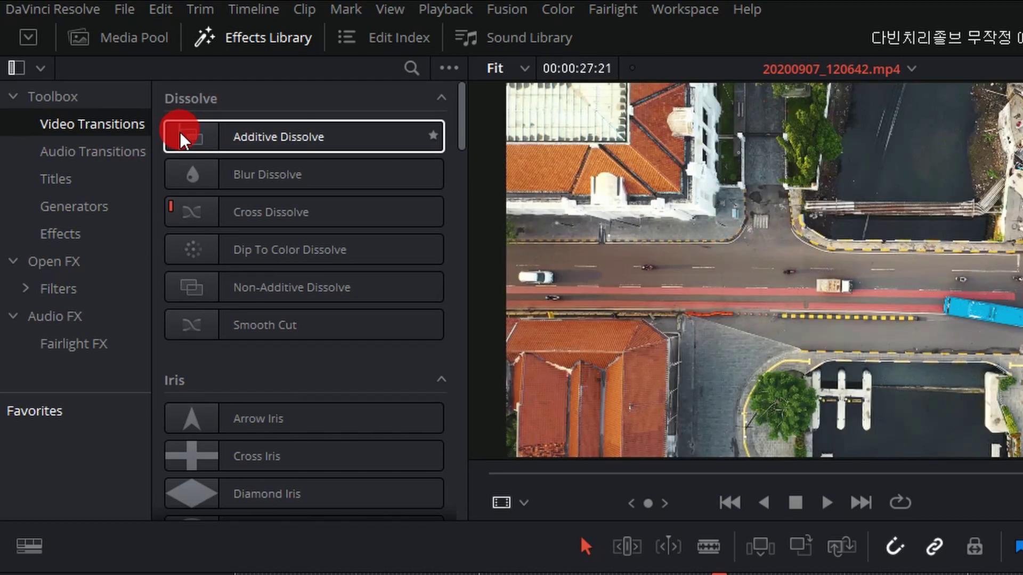
pyautogui.moveTo(182, 143); pyautogui.dragTo(242, 143)
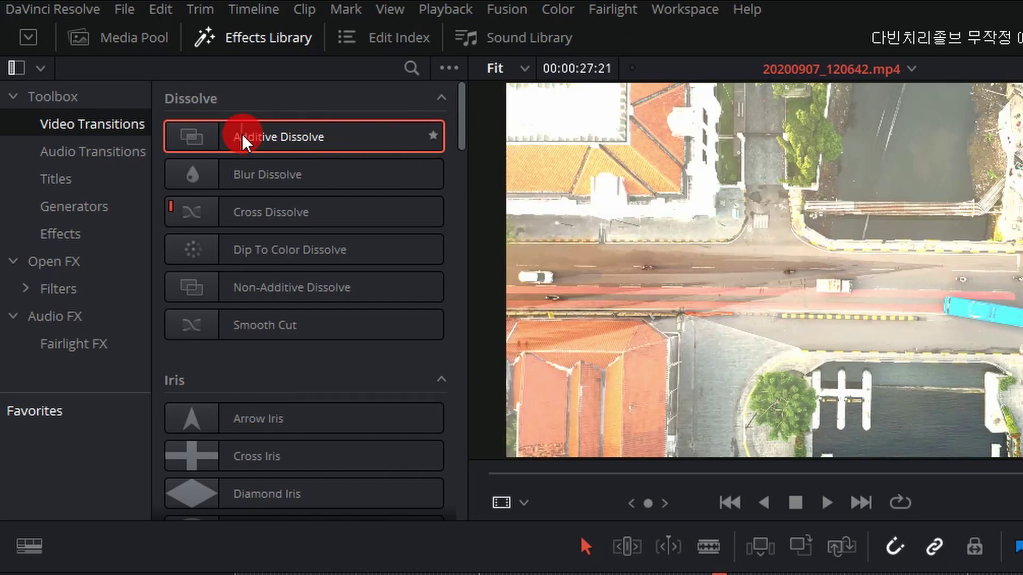
# Step: Try to apply the Additive Dissolve transition at the cut between the two untrimmed clips
pyautogui.moveTo(243, 143); pyautogui.dragTo(651, 574)
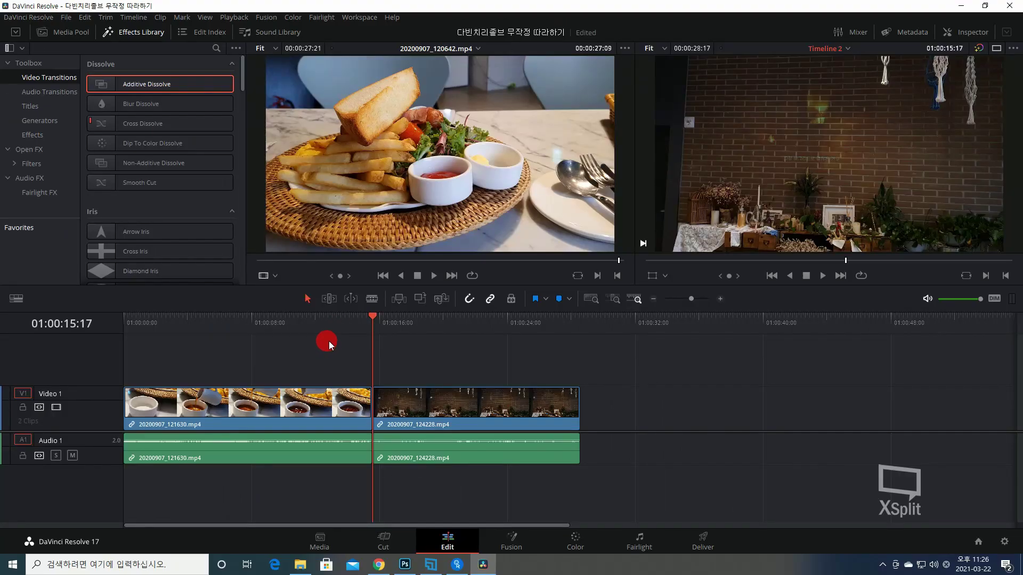
pyautogui.moveTo(333, 344); pyautogui.dragTo(282, 389)
pyautogui.click(369, 396)
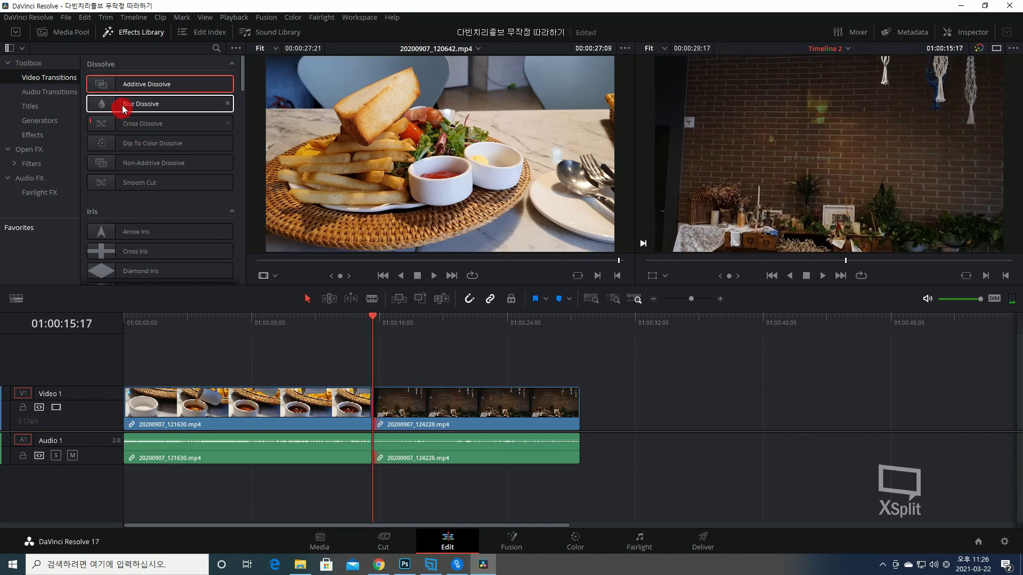
pyautogui.moveTo(138, 84)
pyautogui.mouseDown()
pyautogui.moveTo(362, 187)
pyautogui.moveTo(375, 410)
pyautogui.mouseUp()
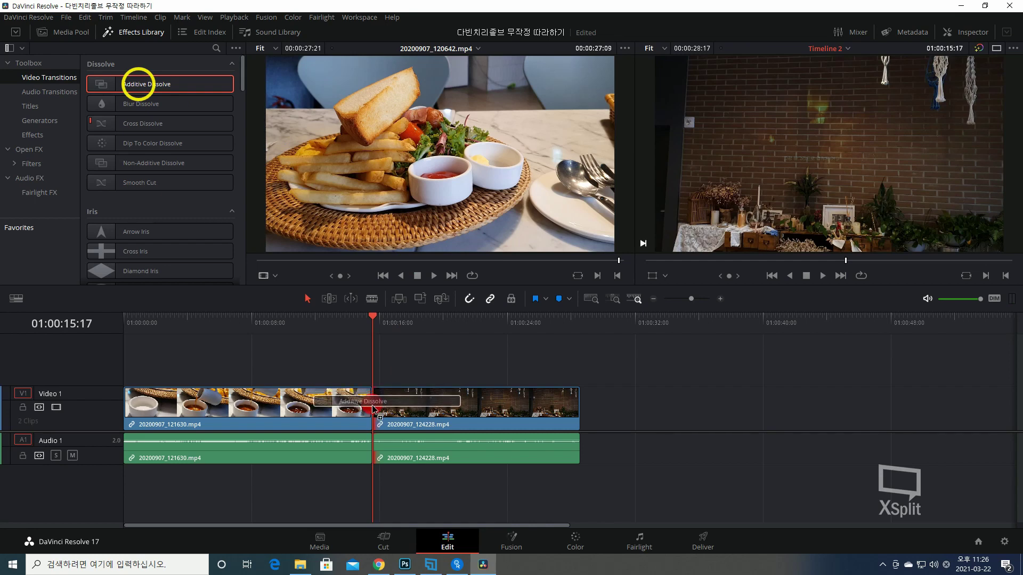
pyautogui.click(357, 329)
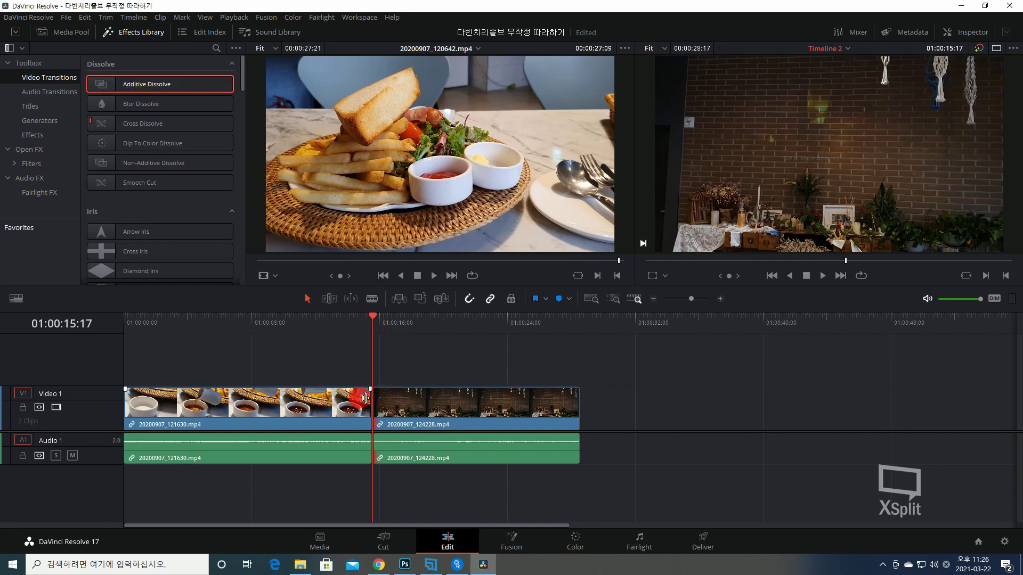
# Step: Cut off the end of the first clip and the start of the second clip, and close the gap between them
pyautogui.press('b')
pyautogui.click(322, 410)
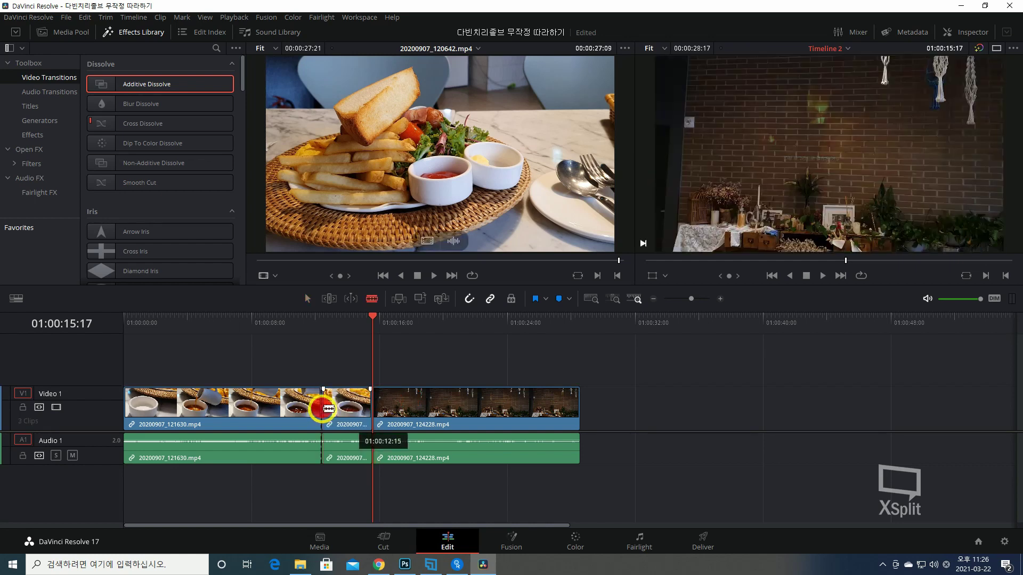
pyautogui.click(417, 408)
pyautogui.press('a')
pyautogui.click(400, 411)
pyautogui.press('Delete')
pyautogui.click(346, 408)
pyautogui.press('Delete')
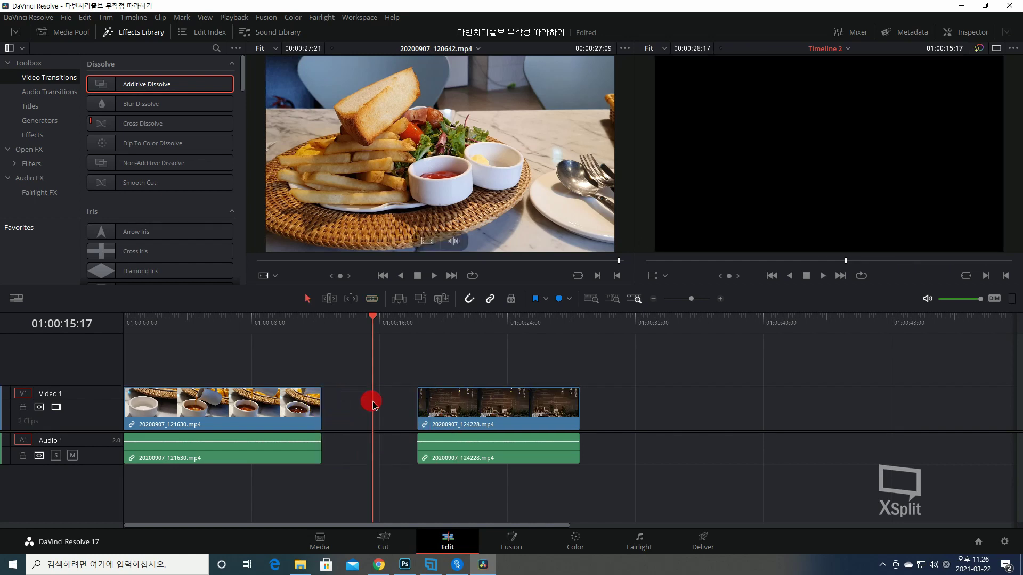
pyautogui.click(393, 400)
pyautogui.press('Delete')
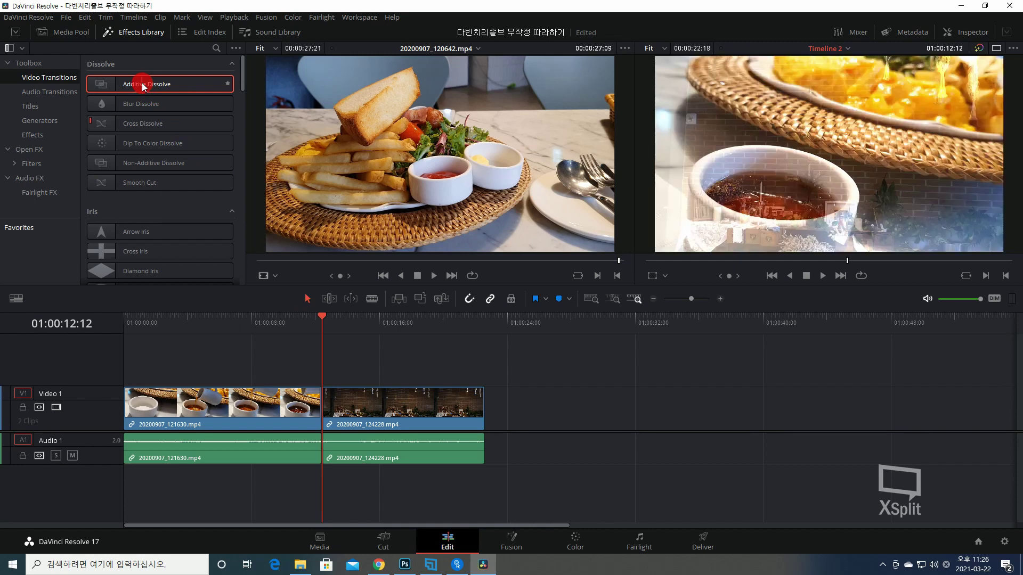
# Step: Apply the Additive Dissolve transition at the cut between the two trimmed clips and play through it
pyautogui.moveTo(143, 86); pyautogui.dragTo(322, 408)
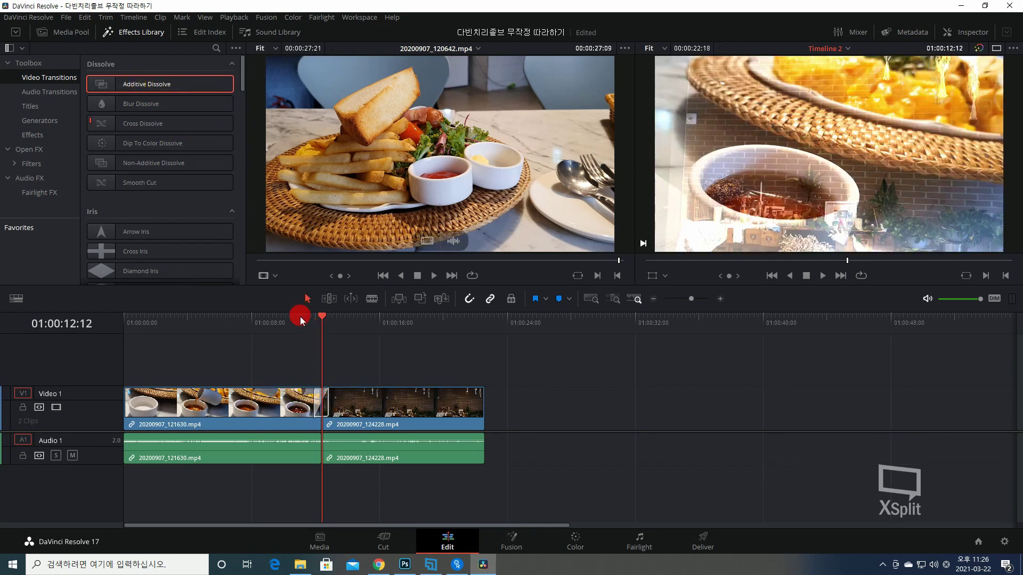
pyautogui.click(301, 318)
pyautogui.click(305, 412)
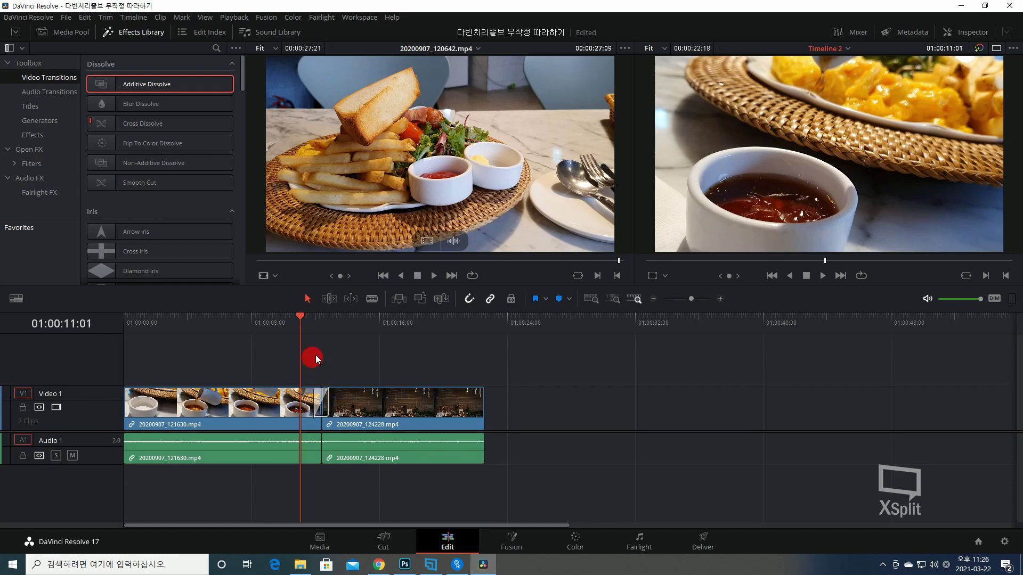
pyautogui.hotkey('ctrl', '=')
pyautogui.hotkey('ctrl', '=')
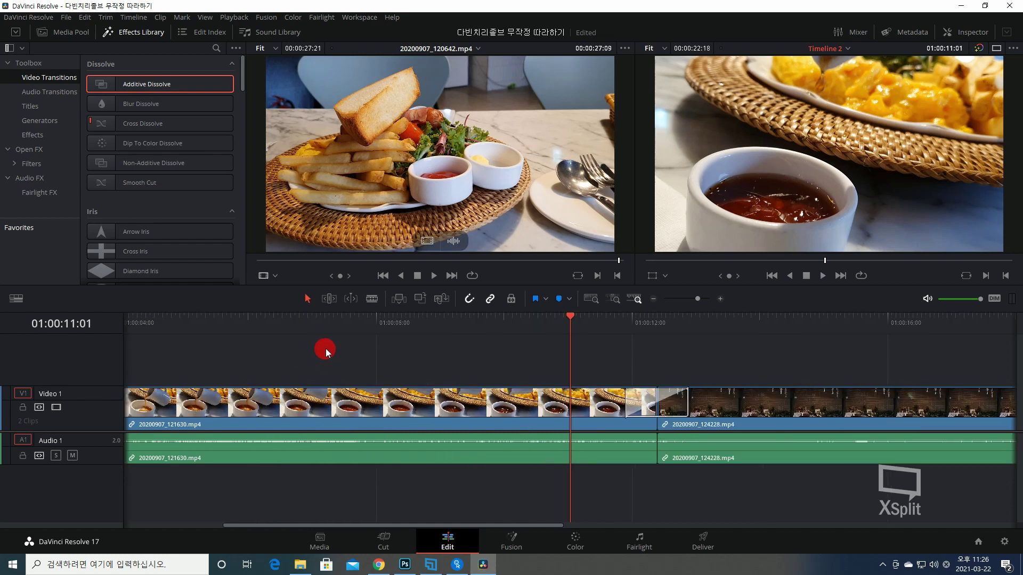
pyautogui.moveTo(621, 329); pyautogui.dragTo(617, 327)
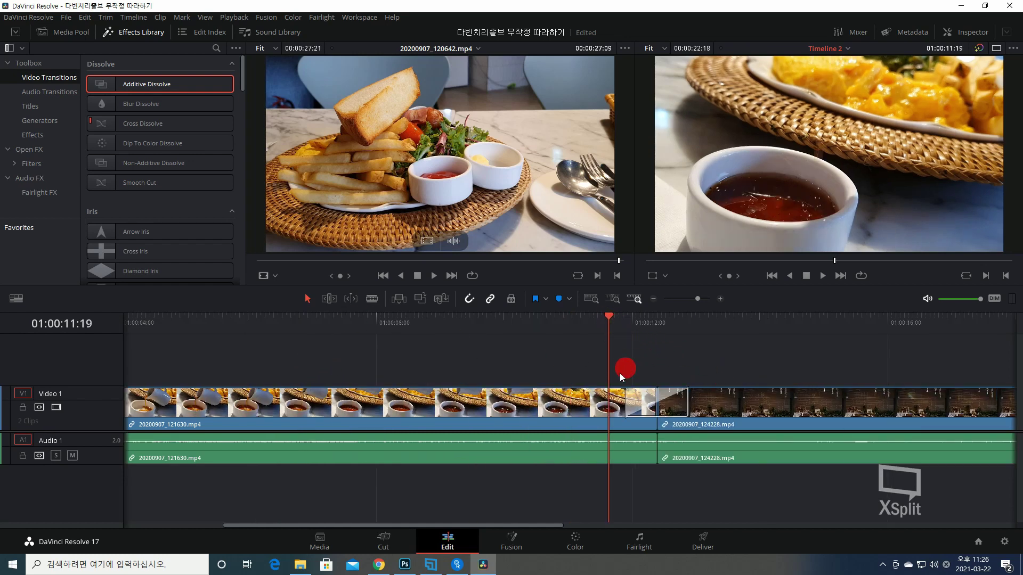
pyautogui.press('Left')
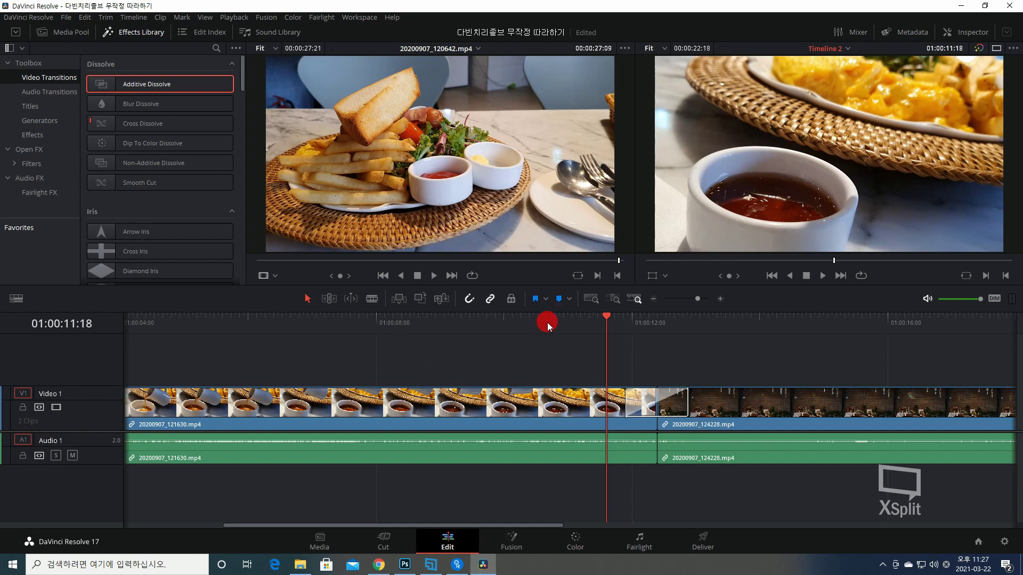
pyautogui.press('space')
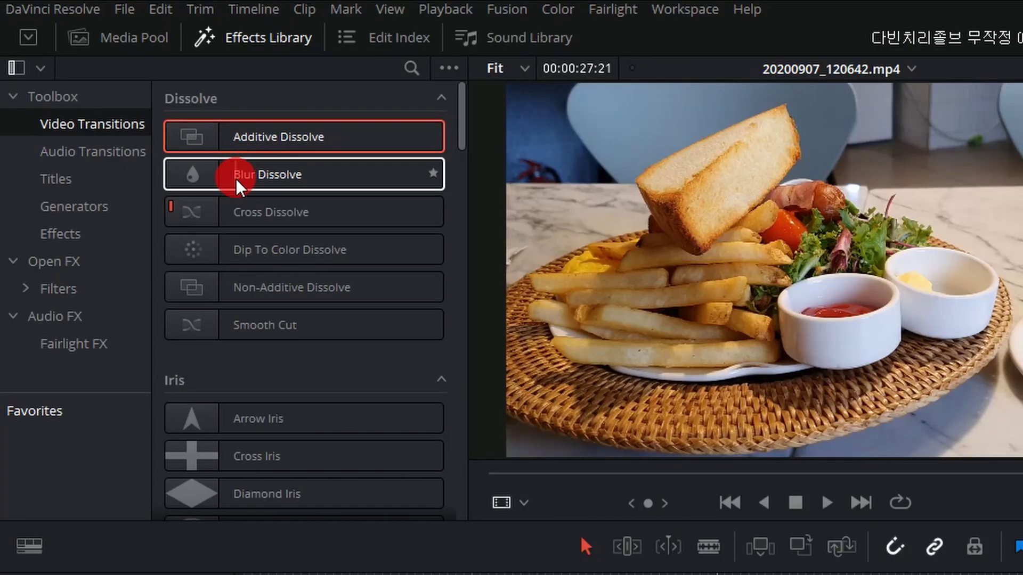
# Step: Look through the Dissolve, Iris and Motion groups of video transitions in the Effects Library
pyautogui.scroll(-3, 124, 117)
pyautogui.scroll(-3, 208, 336)
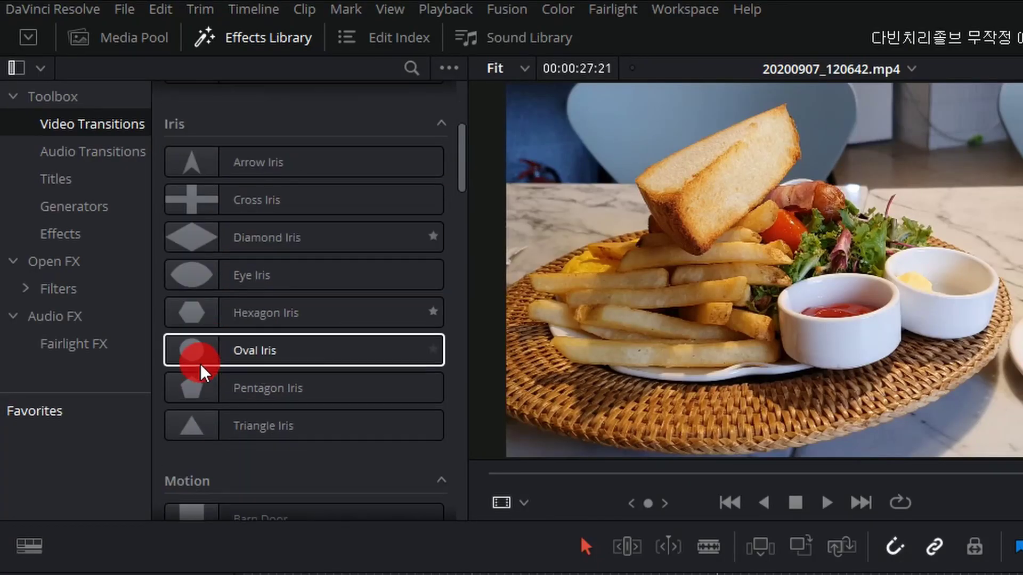
pyautogui.scroll(-8, 208, 393)
pyautogui.scroll(12, 214, 400)
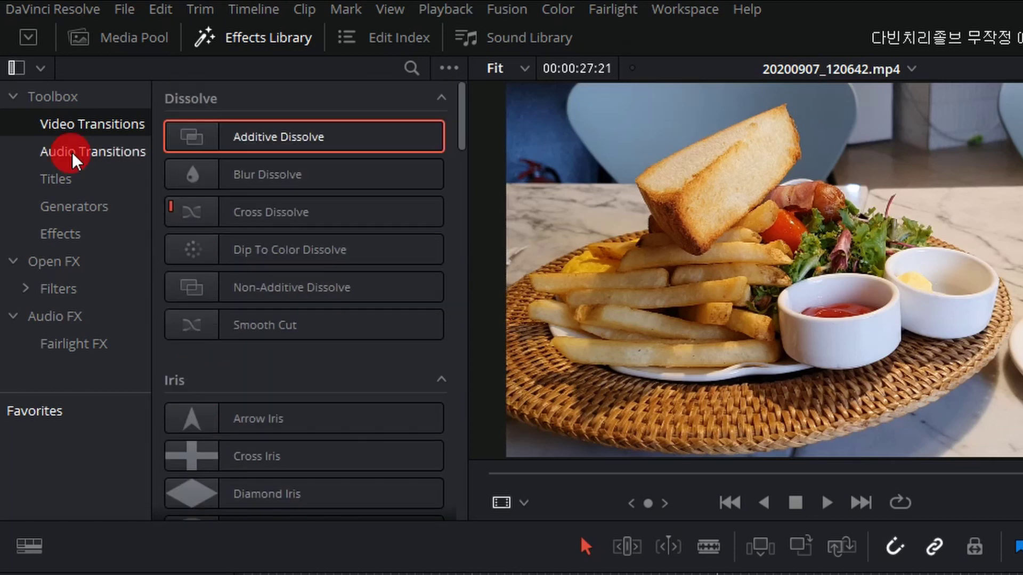
# Step: Apply the Cross Fade +3 dB audio transition at the cut between the two clips on Audio 1
pyautogui.click(80, 152)
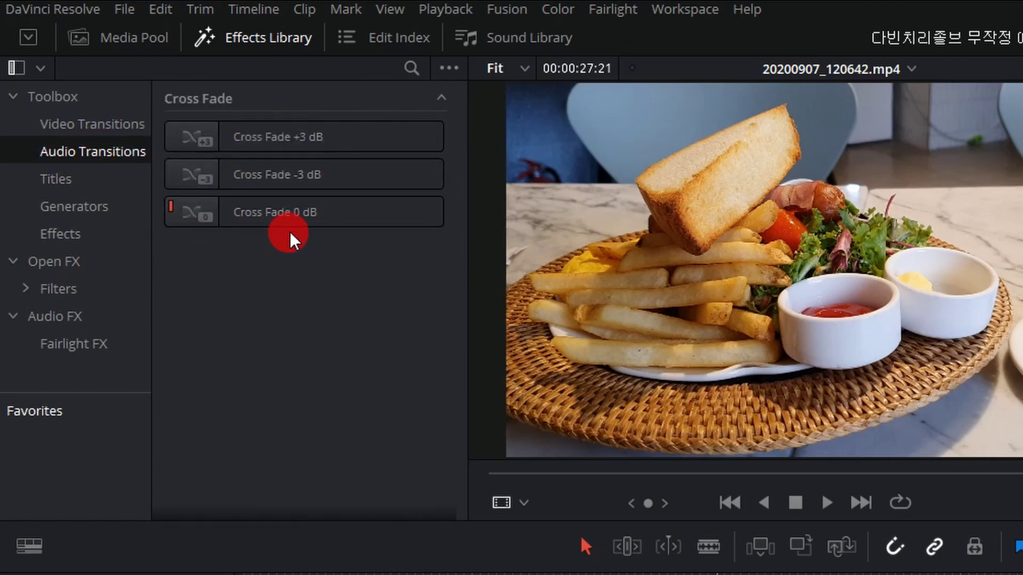
pyautogui.click(287, 185)
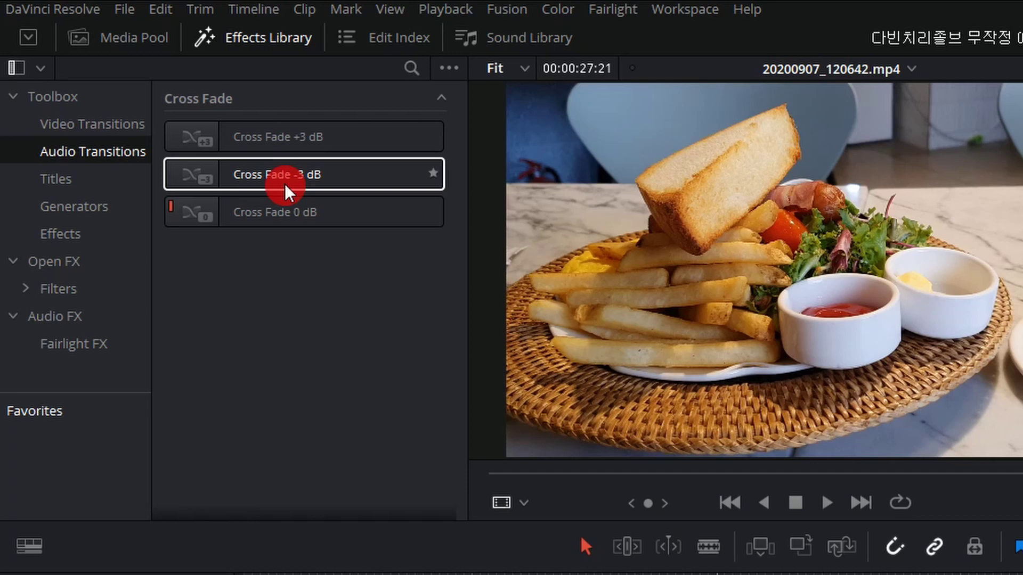
pyautogui.click(270, 212)
pyautogui.click(302, 290)
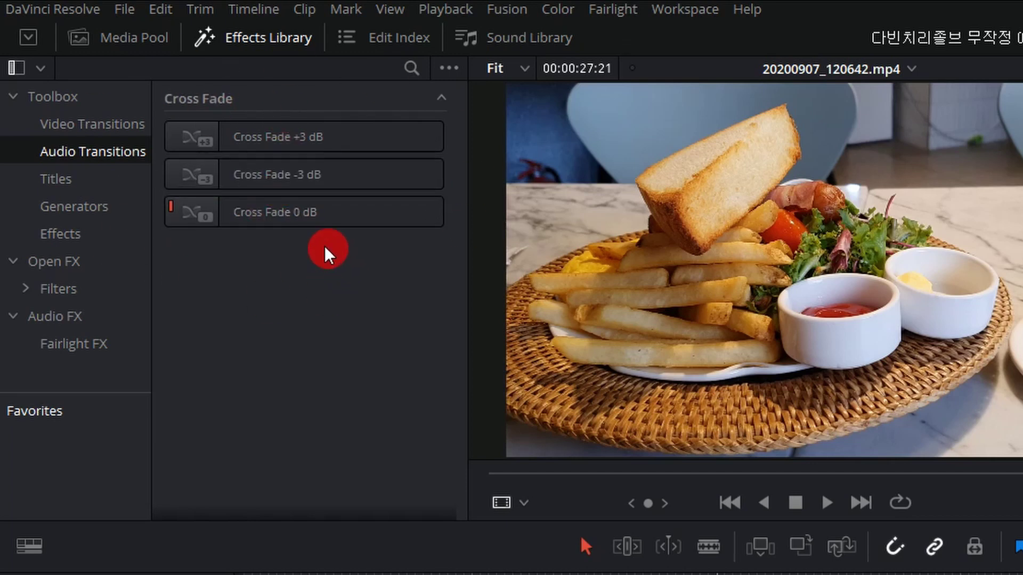
pyautogui.click(282, 173)
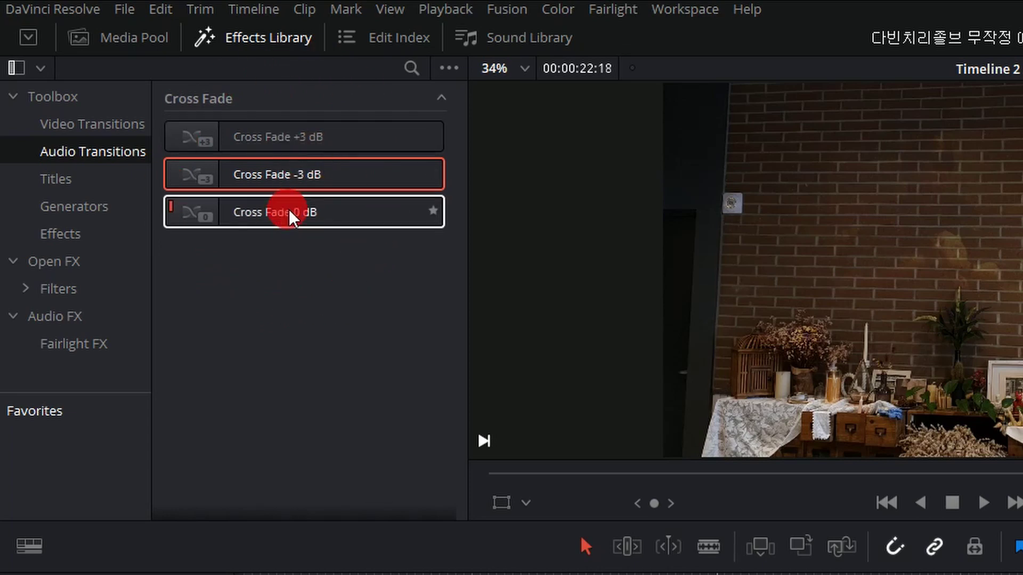
pyautogui.moveTo(295, 136); pyautogui.dragTo(657, 444)
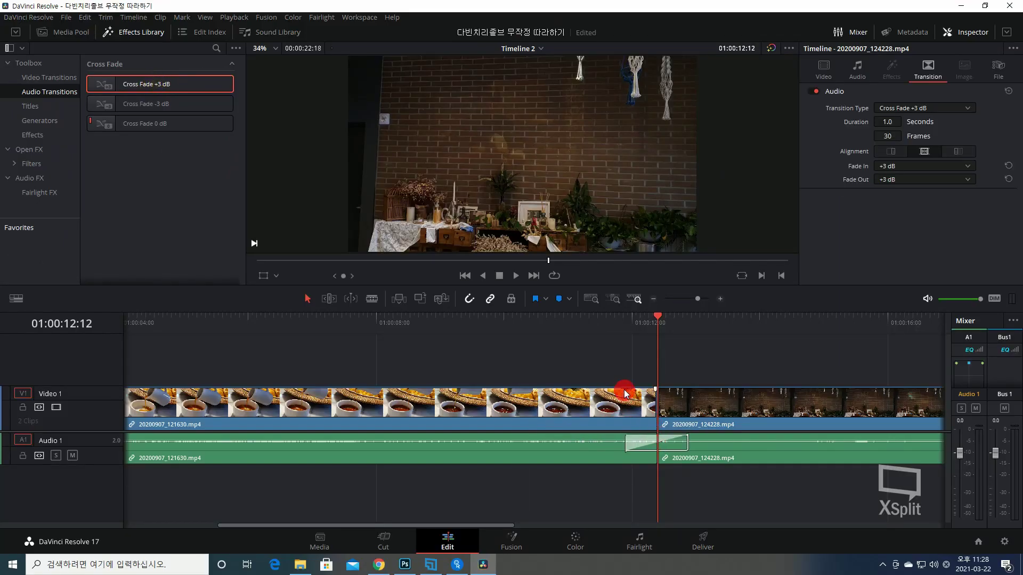
# Step: Play through the audio cross fade from just before the cut to check how the sound changes
pyautogui.click(621, 329)
pyautogui.press('space')
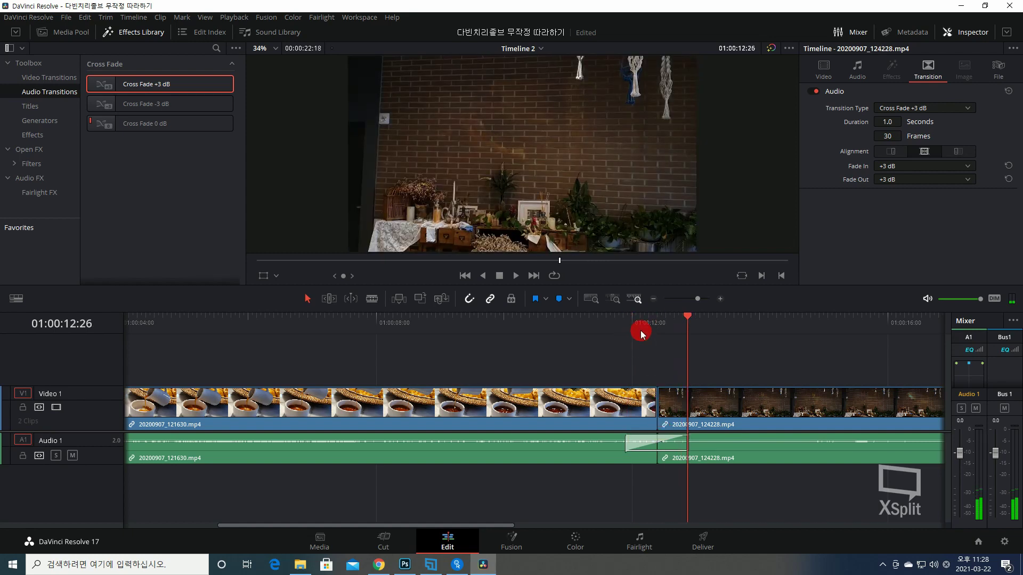
pyautogui.click(641, 334)
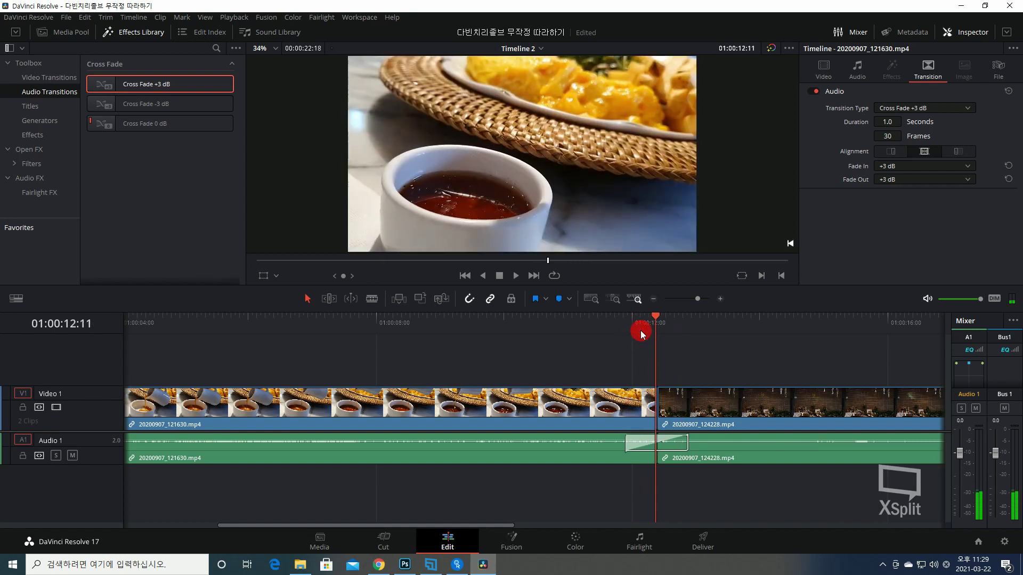
pyautogui.click(638, 326)
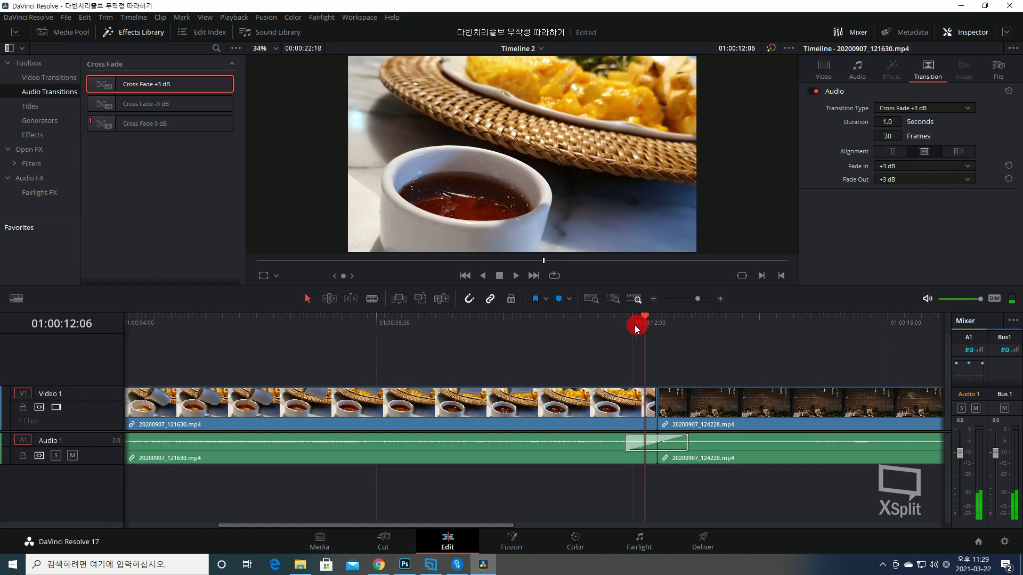
pyautogui.moveTo(634, 325); pyautogui.dragTo(555, 474)
pyautogui.click(554, 414)
pyautogui.click(628, 317)
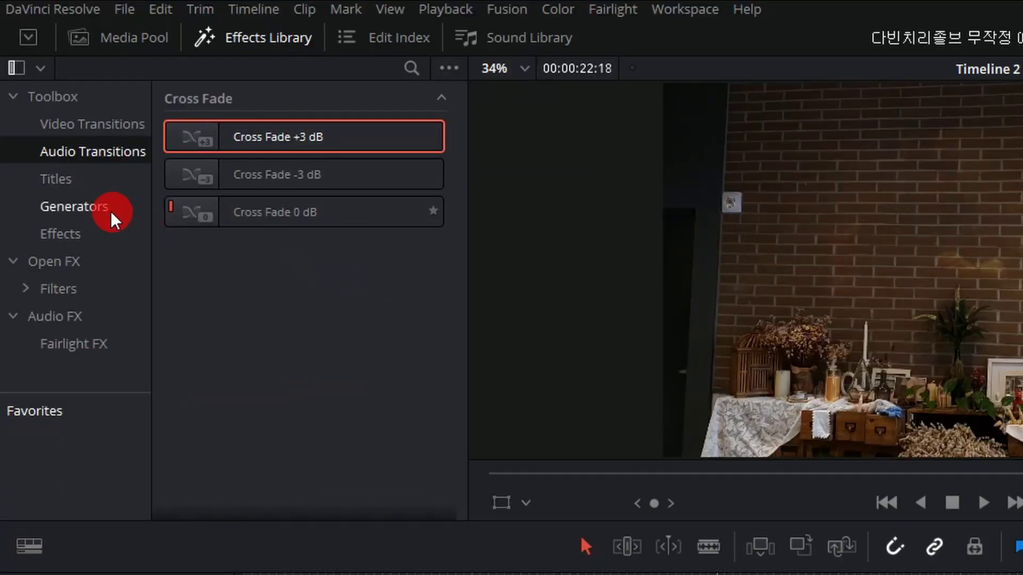
# Step: Add a basic Text title on Video 2 from about 01:00:08:00, preview it over the footage, and select the title clip
pyautogui.click(56, 180)
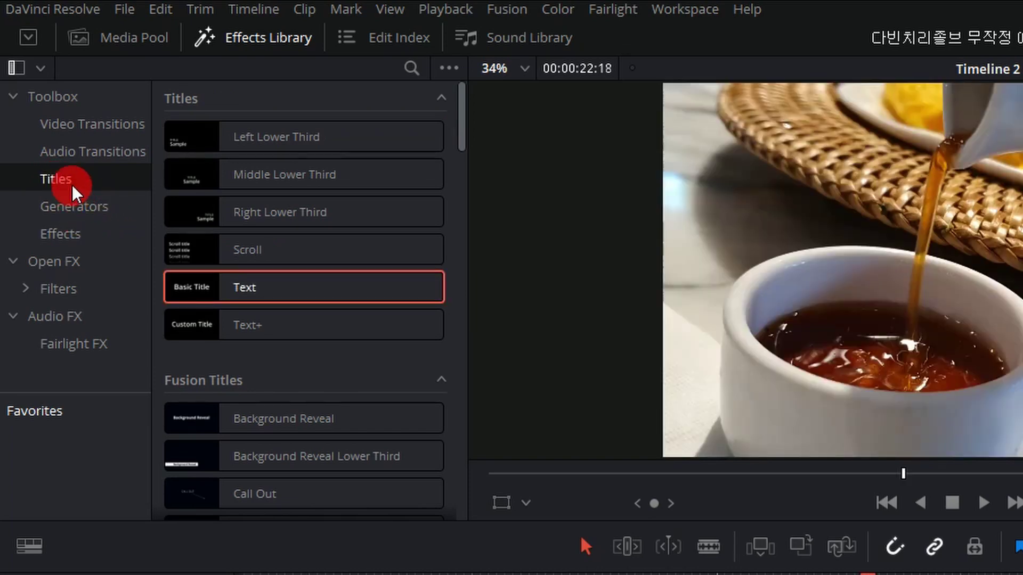
pyautogui.moveTo(297, 287); pyautogui.dragTo(729, 574)
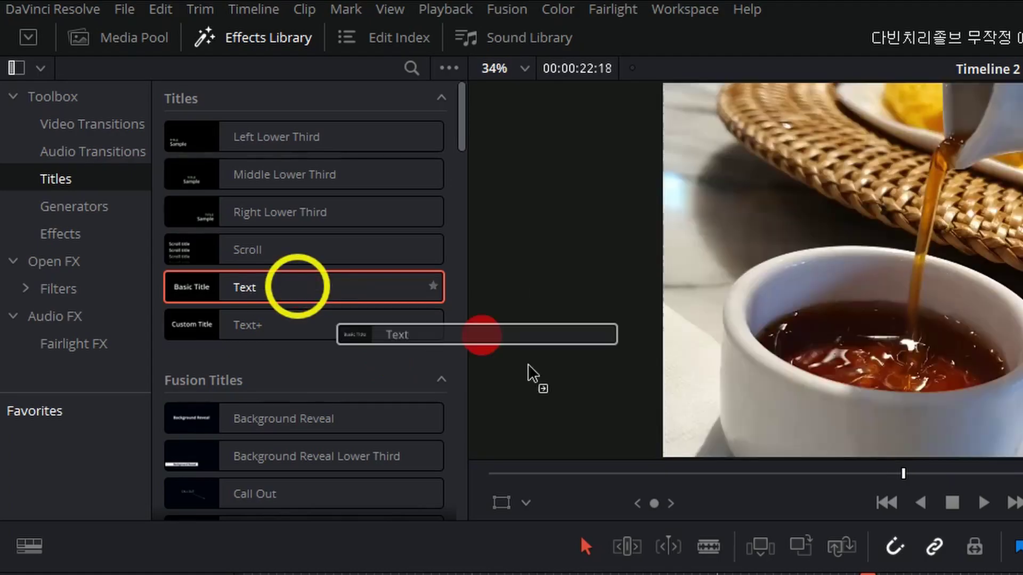
pyautogui.moveTo(382, 369); pyautogui.dragTo(381, 367)
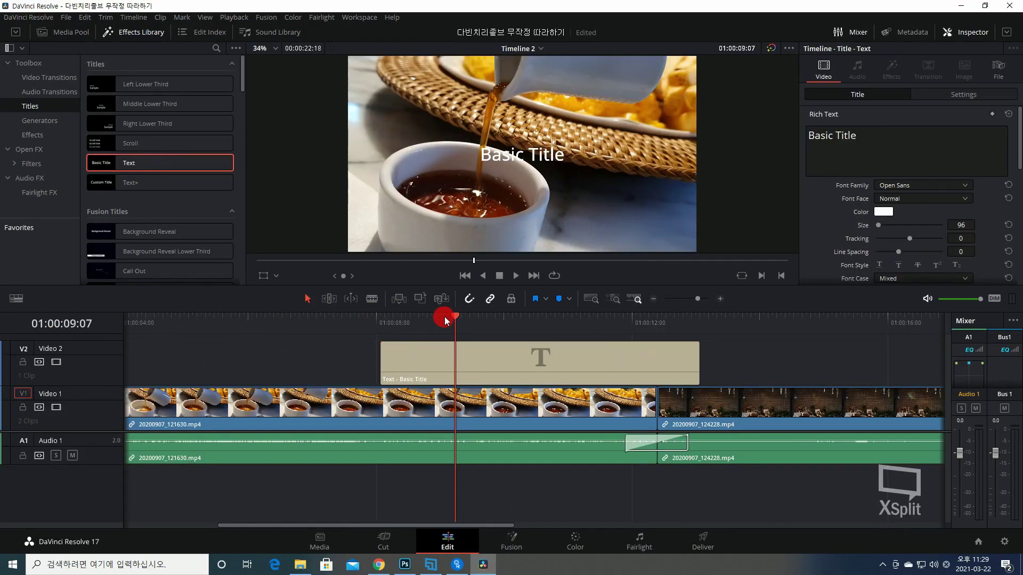
pyautogui.moveTo(444, 317)
pyautogui.mouseDown()
pyautogui.moveTo(434, 317)
pyautogui.moveTo(554, 317)
pyautogui.moveTo(434, 317)
pyautogui.mouseUp()
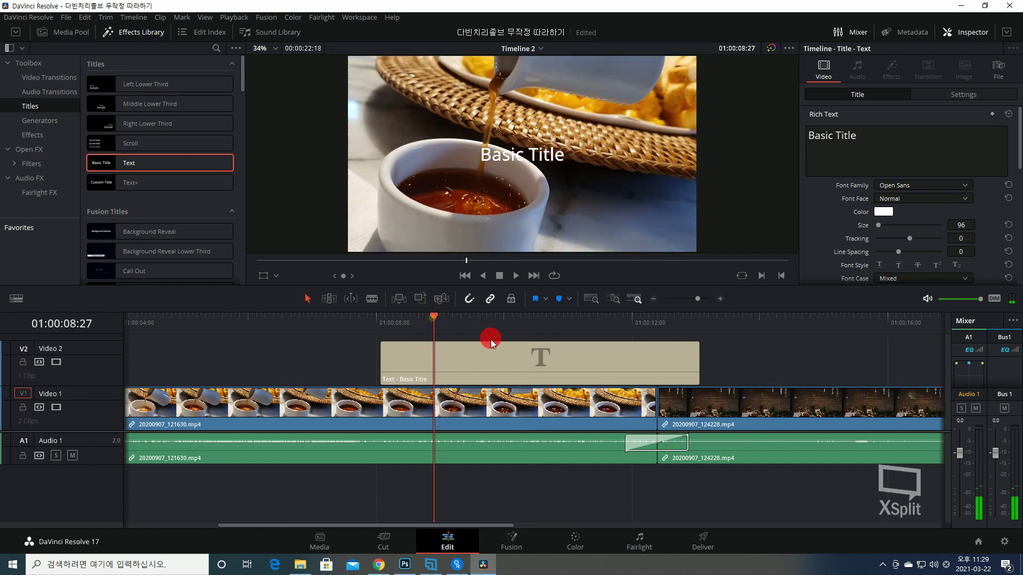
pyautogui.click(466, 357)
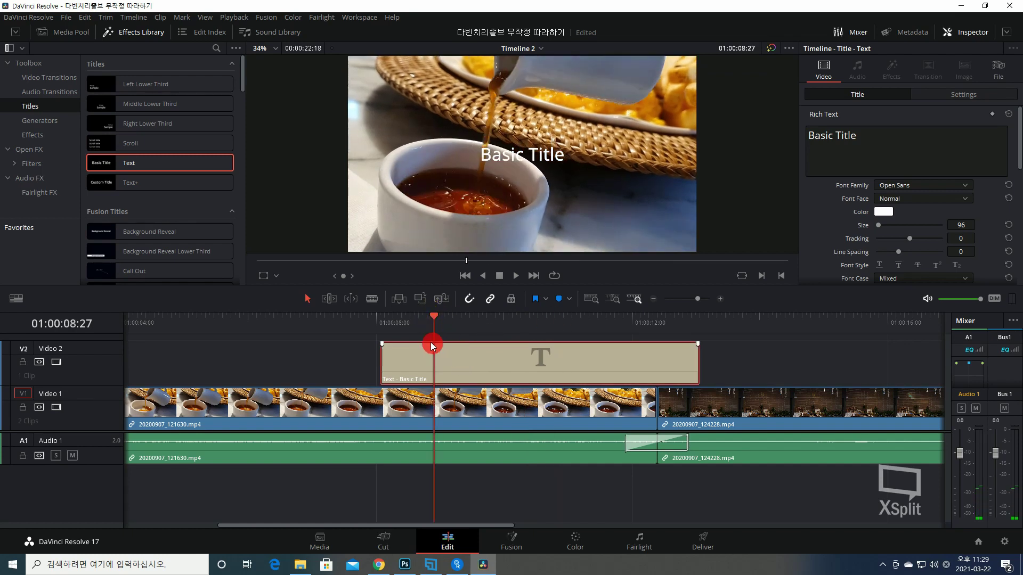
# Step: Preview the generators, from 10 Step and 100mV Steps to the Fusion generators Contours, Noise Gradient, Paper and Texture Background
pyautogui.click(37, 120)
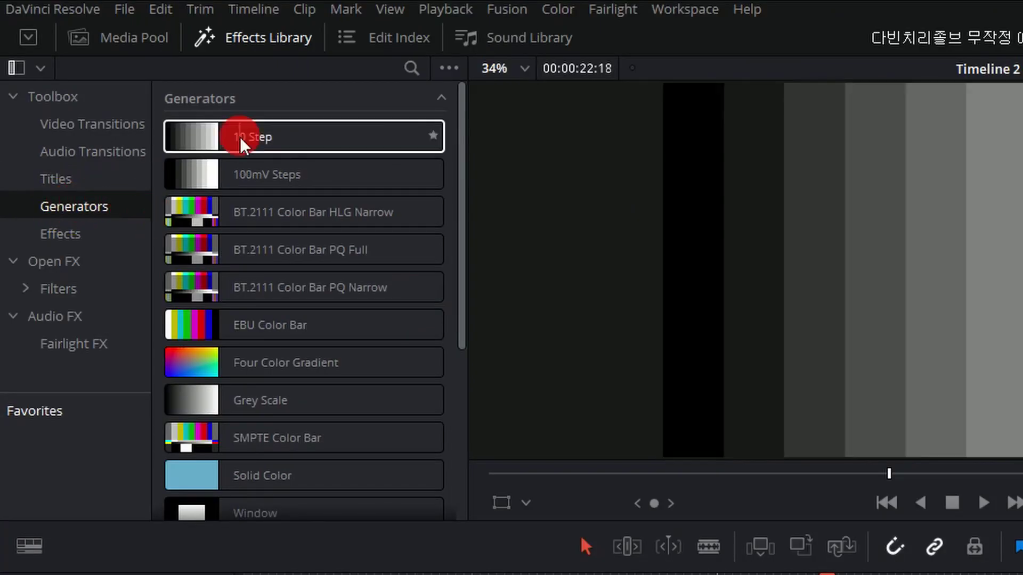
pyautogui.click(197, 138)
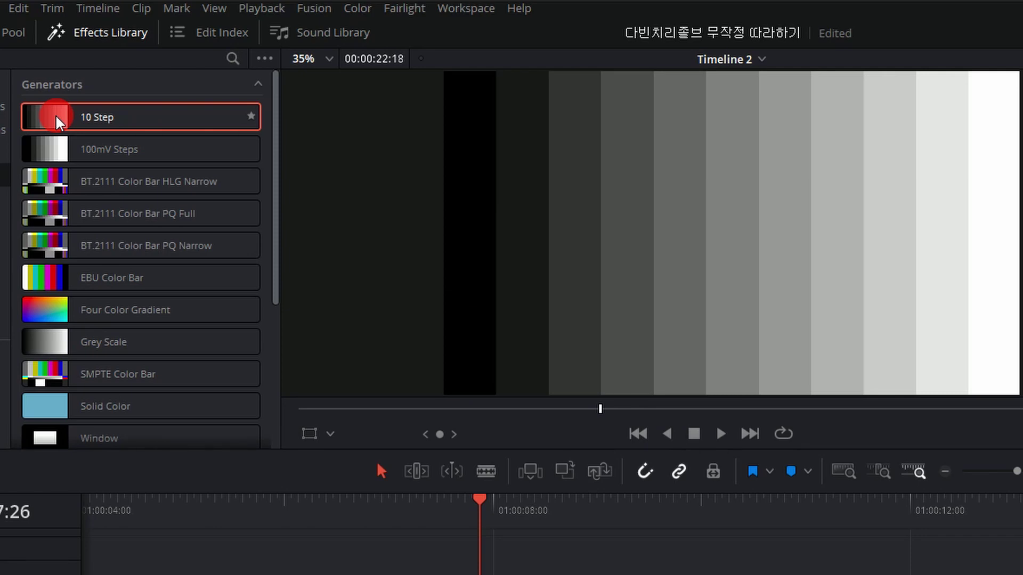
pyautogui.scroll(-5, 59, 266)
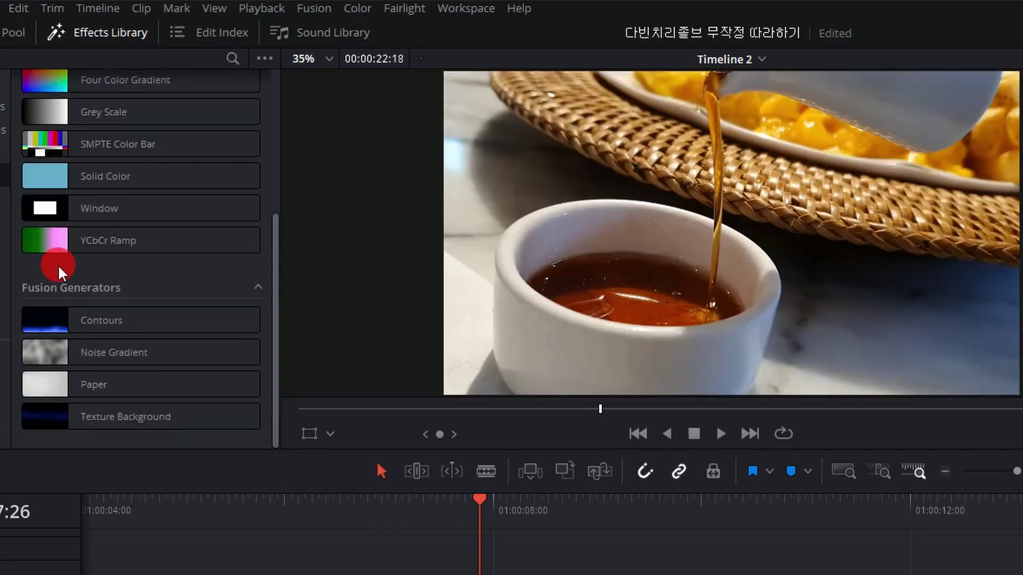
pyautogui.scroll(5, 59, 269)
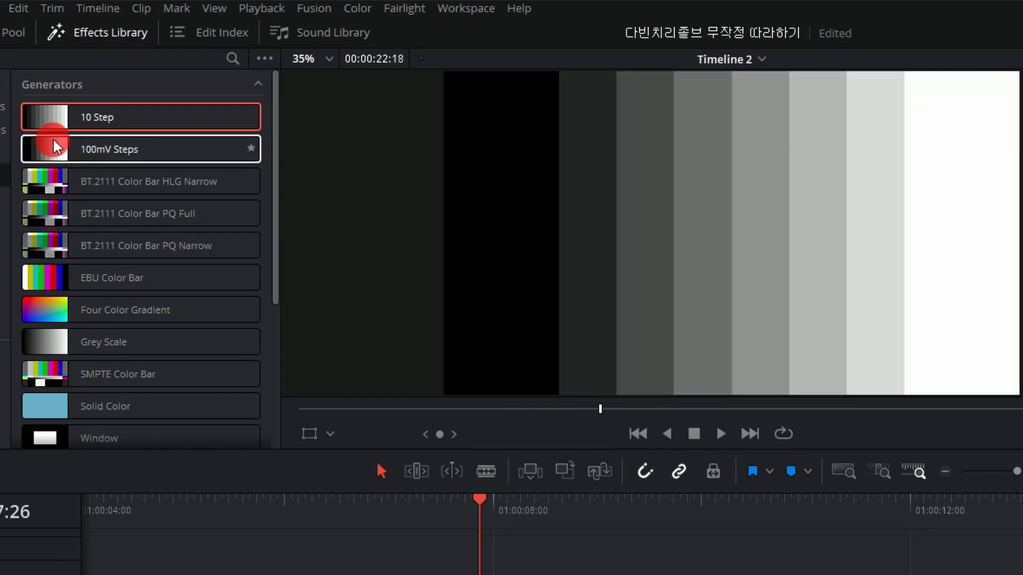
pyautogui.scroll(-5, 53, 160)
pyautogui.scroll(-1, 57, 172)
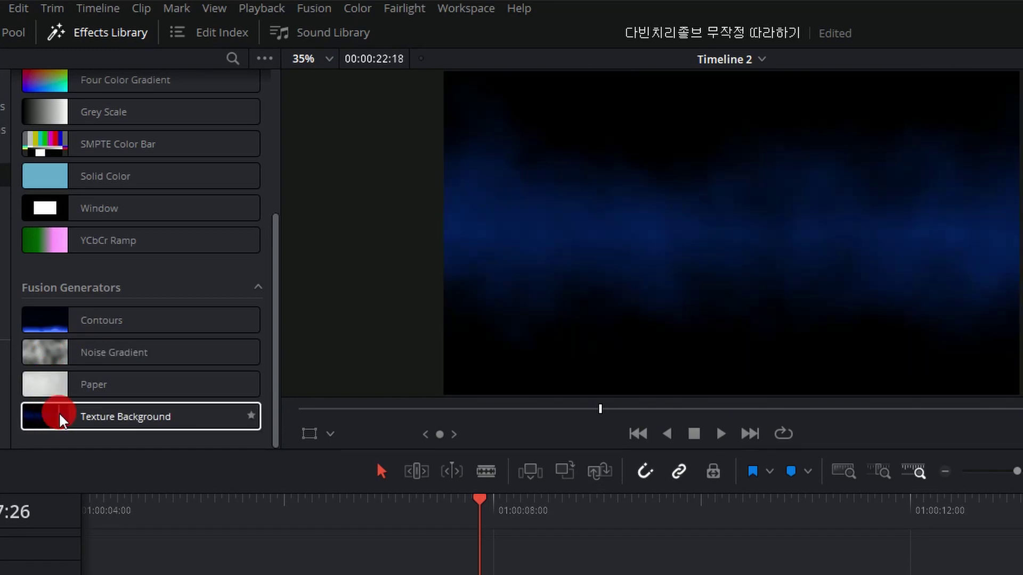
pyautogui.click(63, 322)
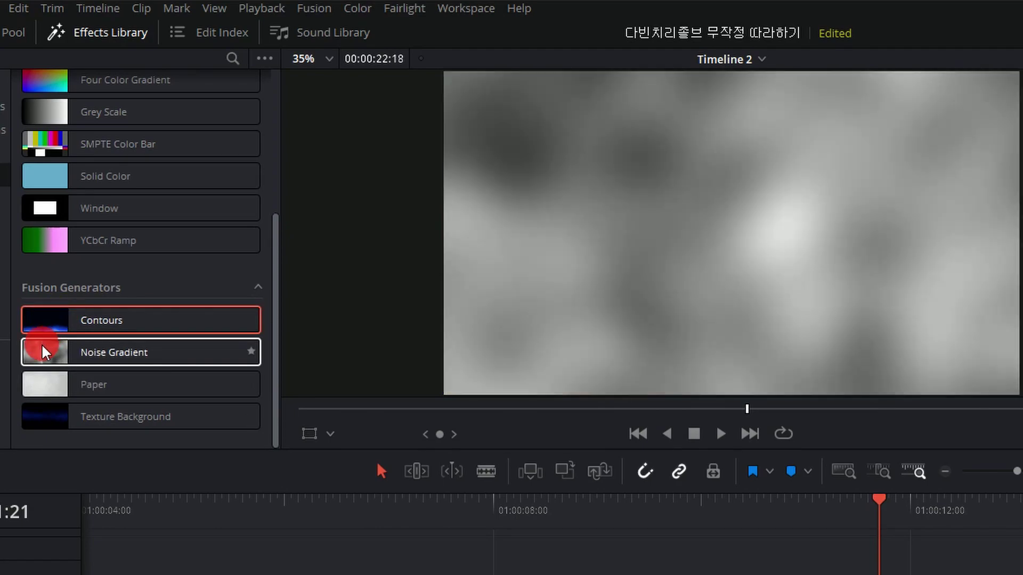
pyautogui.click(32, 384)
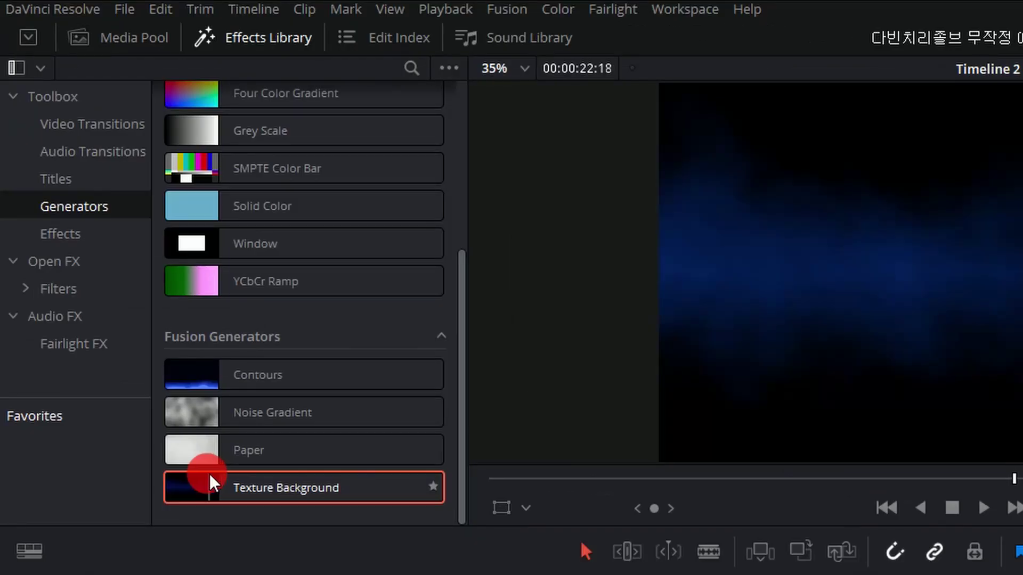
# Step: Apply the Binoculars Fusion effect to the first clip on Video 1 and try adjusting its Blur Strength in the effect controls
pyautogui.click(76, 232)
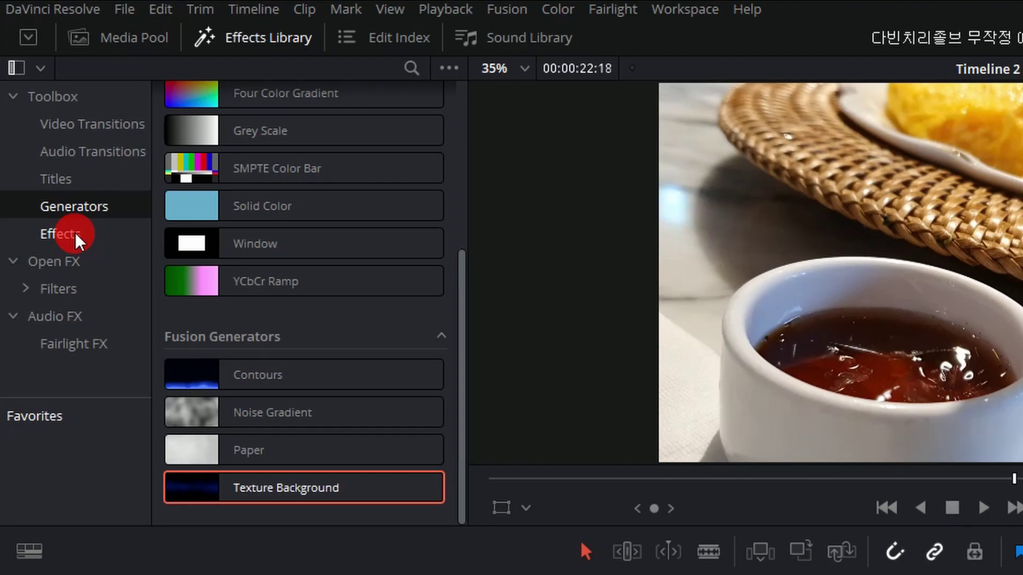
pyautogui.click(159, 232)
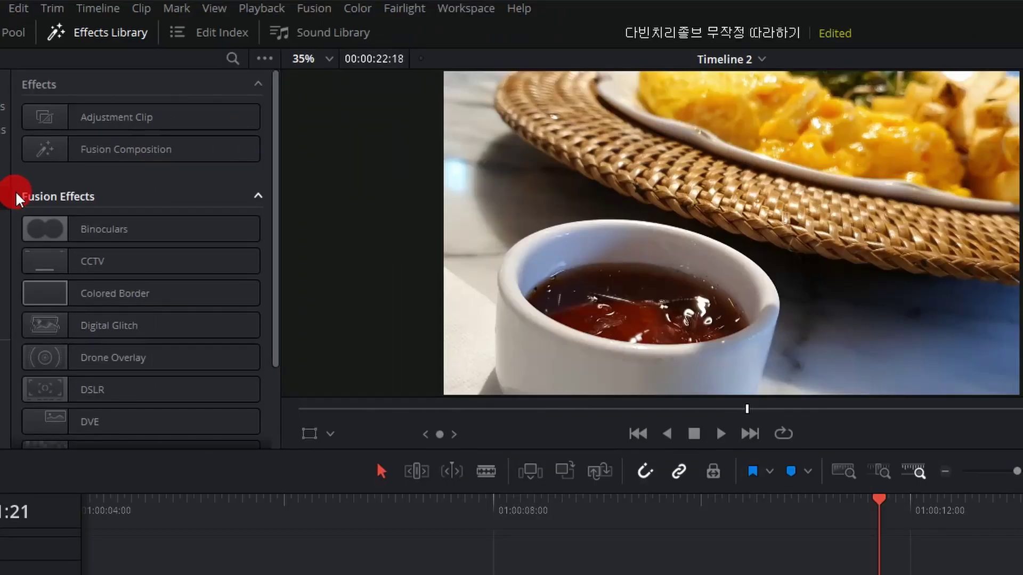
pyautogui.click(111, 131)
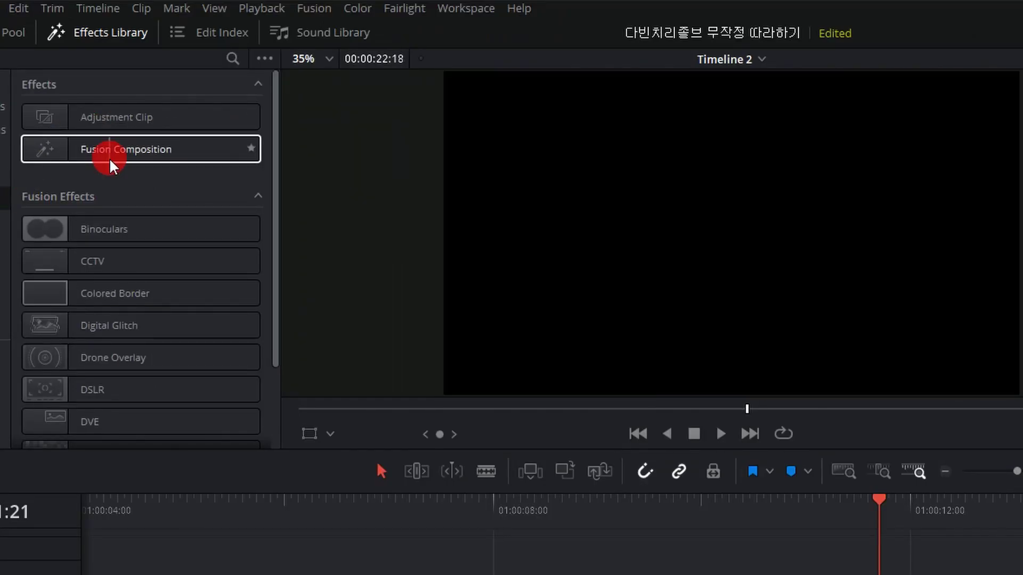
pyautogui.click(55, 237)
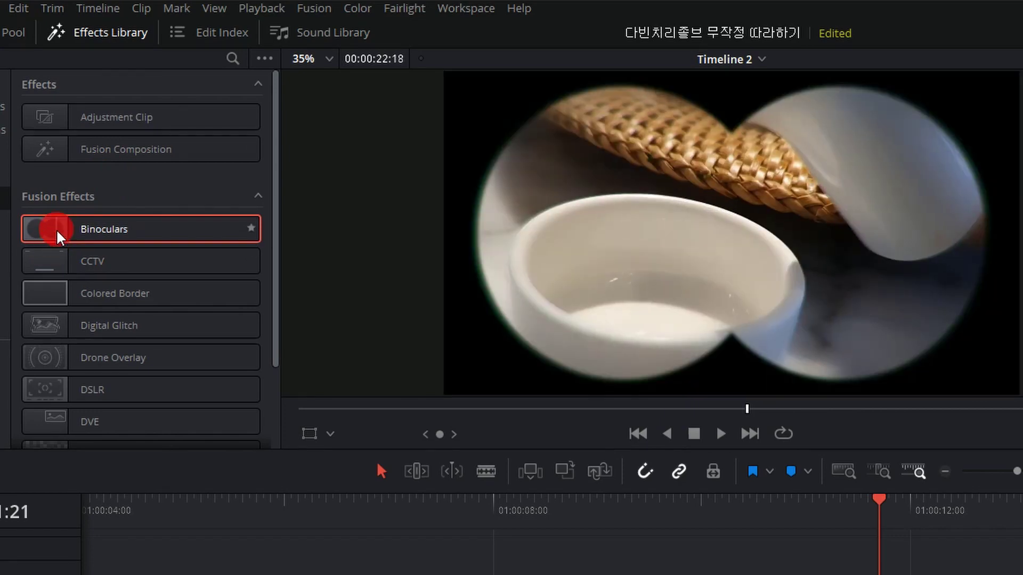
pyautogui.moveTo(57, 233); pyautogui.dragTo(194, 574)
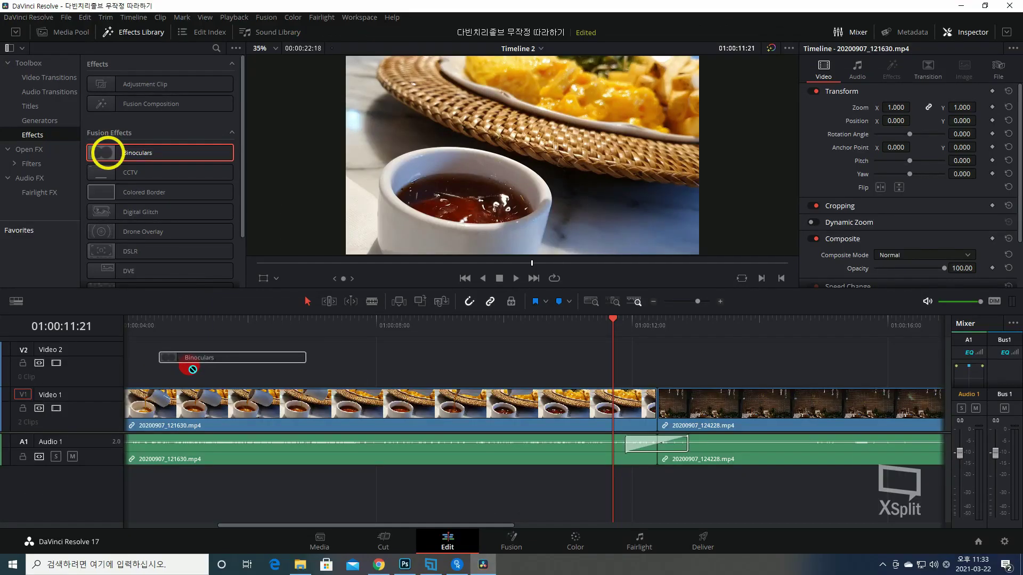
pyautogui.moveTo(193, 369); pyautogui.dragTo(233, 410)
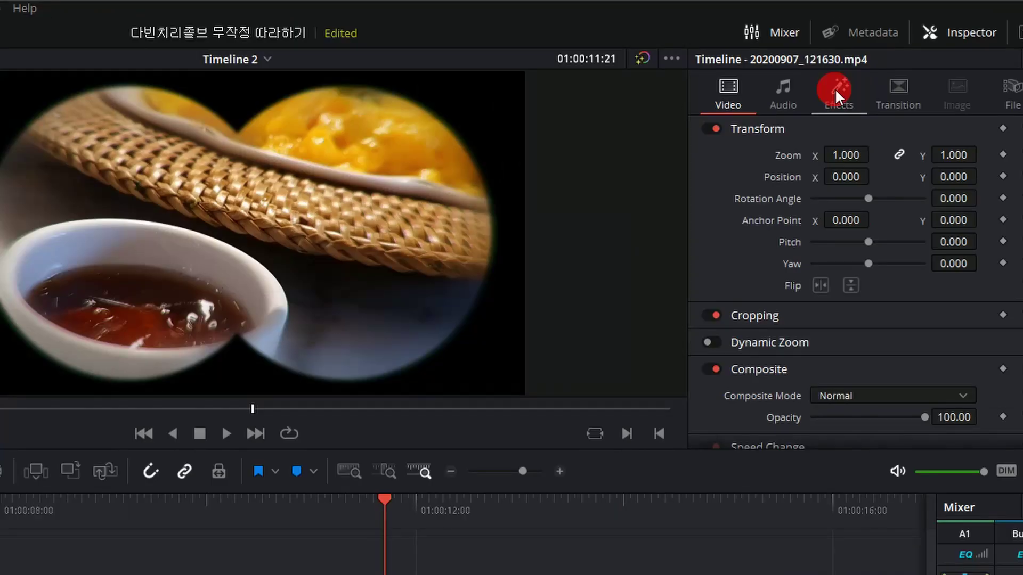
pyautogui.click(835, 90)
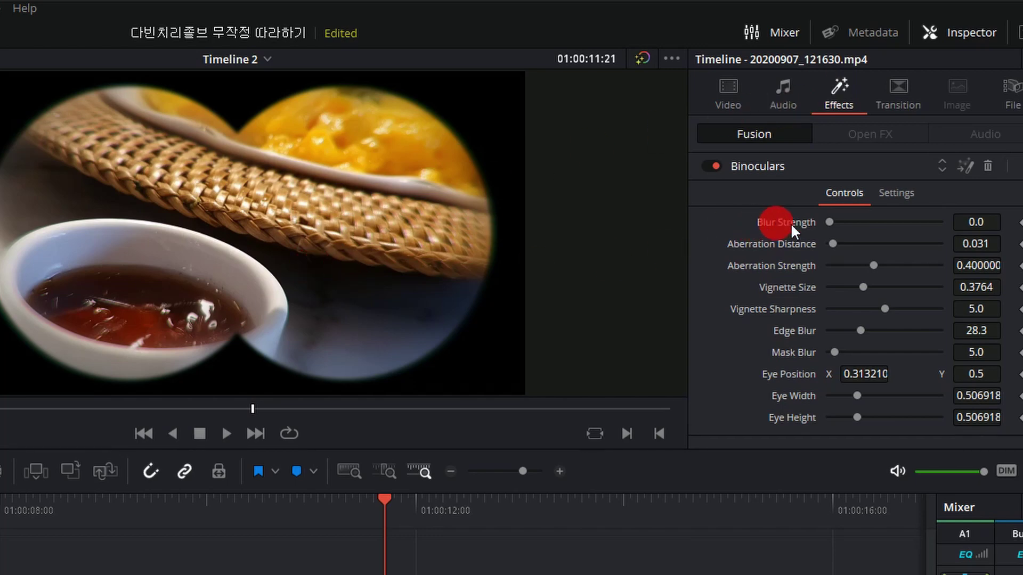
pyautogui.moveTo(829, 221)
pyautogui.mouseDown()
pyautogui.moveTo(897, 226)
pyautogui.moveTo(821, 221)
pyautogui.mouseUp()
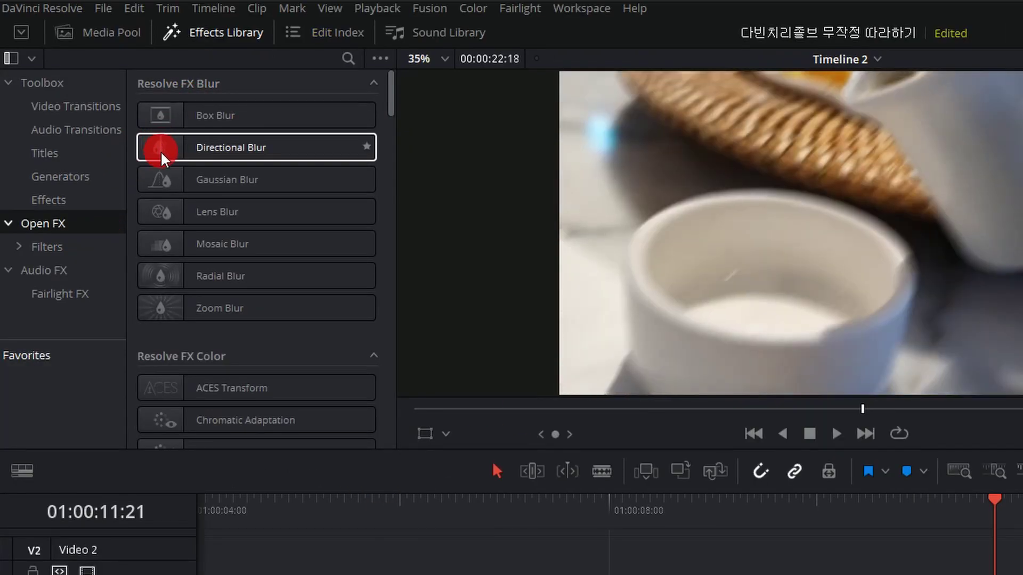
# Step: Preview the Open FX filters on the clip, including the Resolve FX Blur, Color, Generate and Light groups
pyautogui.scroll(-3, 155, 154)
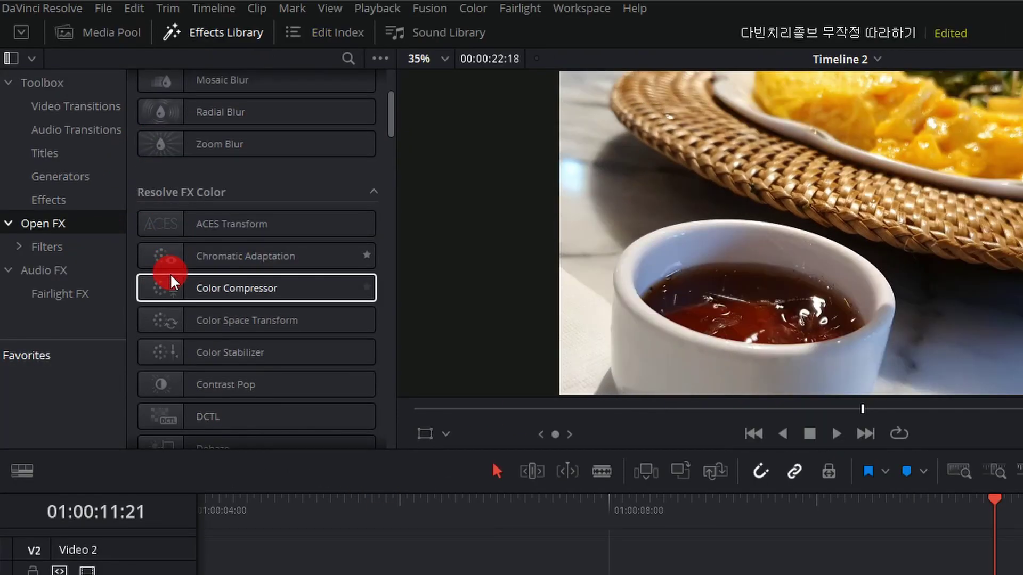
pyautogui.scroll(-5, 160, 298)
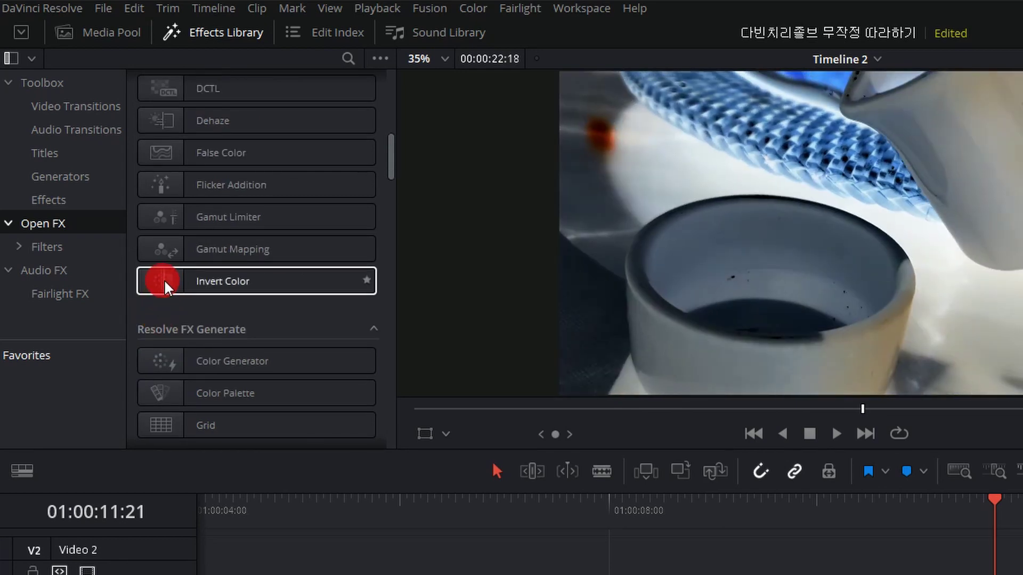
pyautogui.scroll(5, 171, 288)
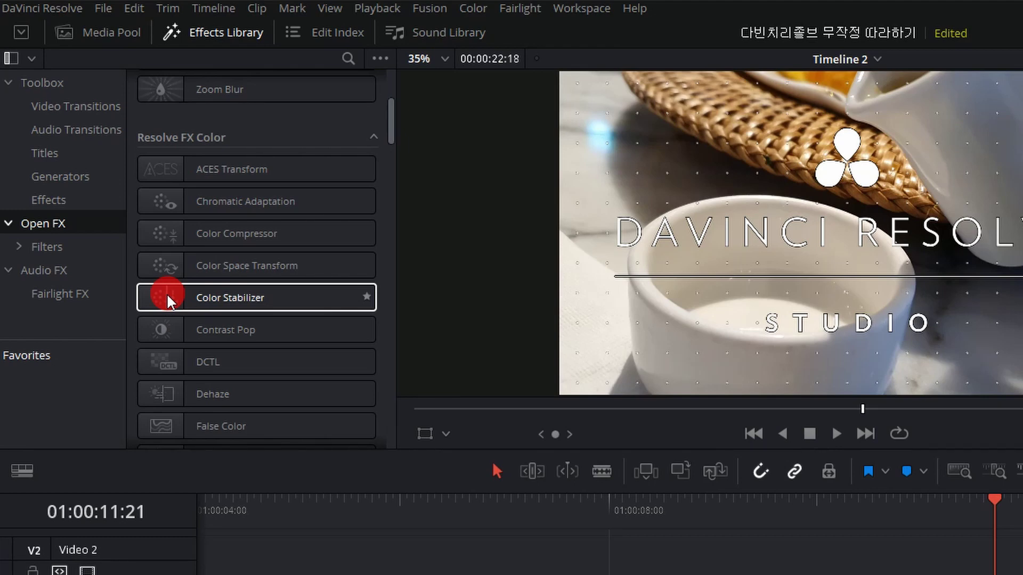
pyautogui.click(41, 245)
pyautogui.scroll(-10, 170, 229)
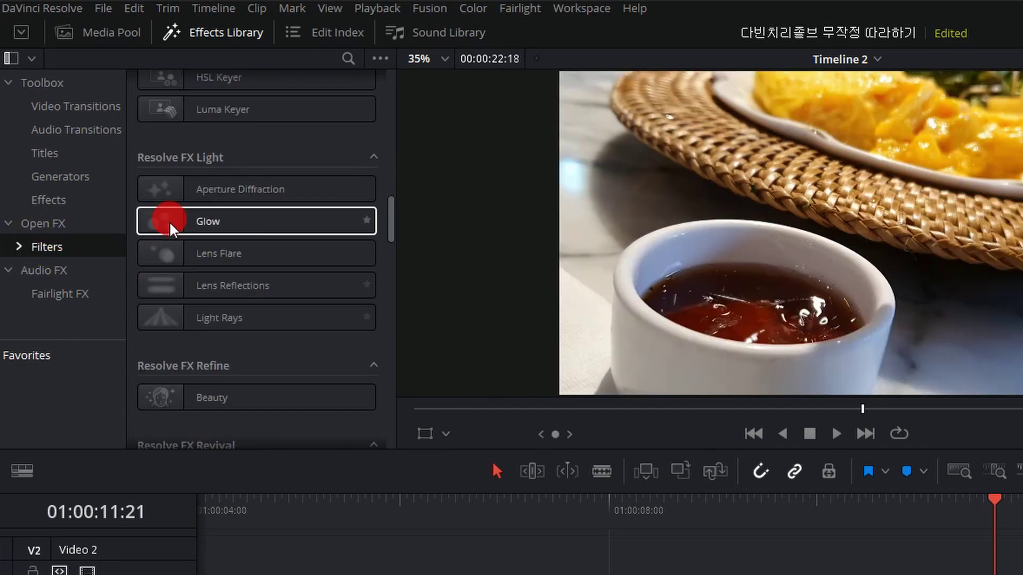
# Step: Look through the remaining Open FX filters up to Resolve FX Texture, and the Fairlight FX audio effects from Chorus to Foley Sampler
pyautogui.scroll(-15, 170, 229)
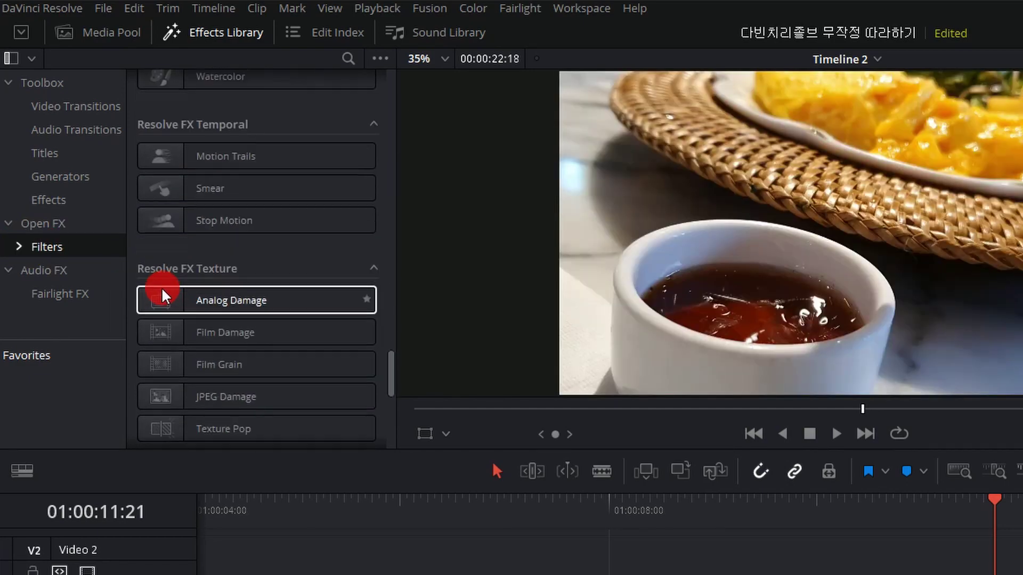
pyautogui.scroll(-3, 165, 288)
pyautogui.click(43, 270)
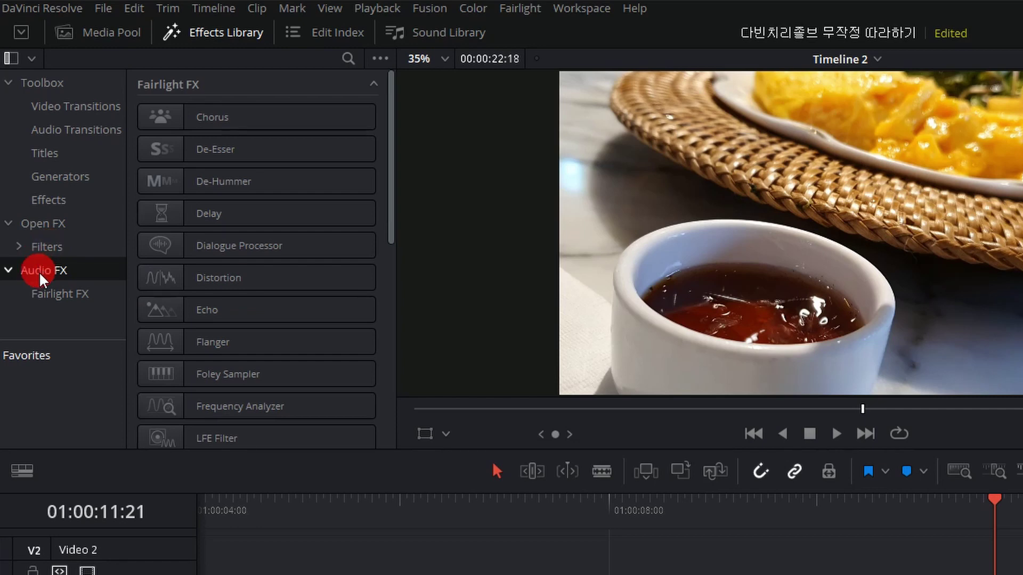
pyautogui.click(196, 224)
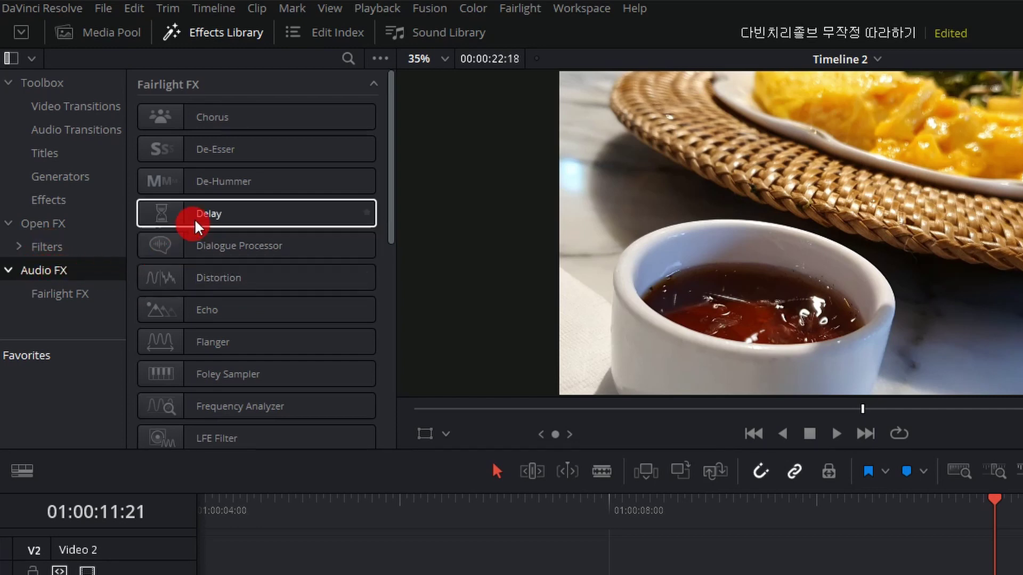
pyautogui.click(224, 181)
pyautogui.click(223, 215)
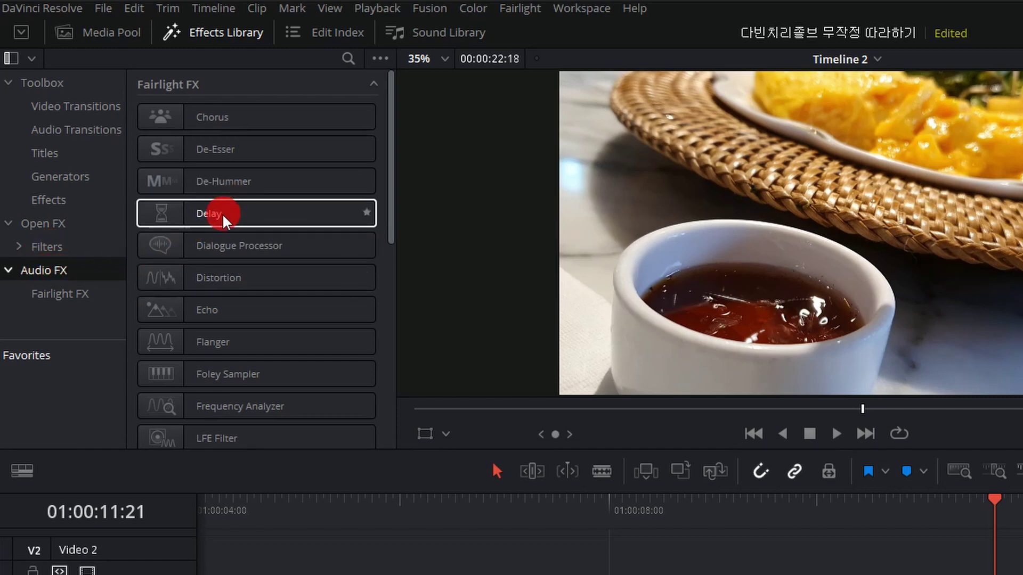
pyautogui.click(211, 149)
pyautogui.click(215, 113)
pyautogui.click(181, 216)
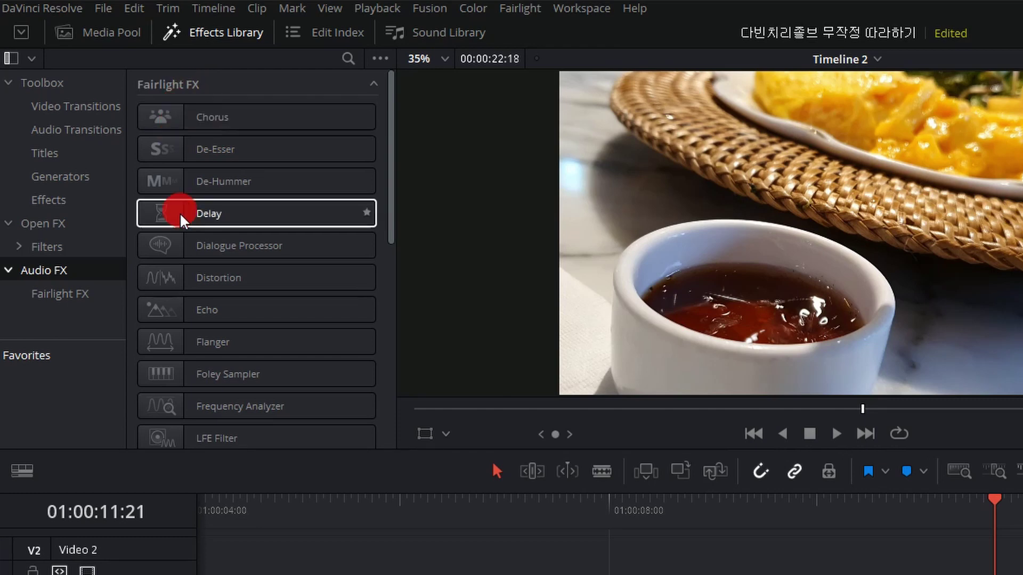
pyautogui.click(192, 186)
pyautogui.click(181, 213)
pyautogui.click(155, 309)
pyautogui.click(213, 341)
pyautogui.click(213, 306)
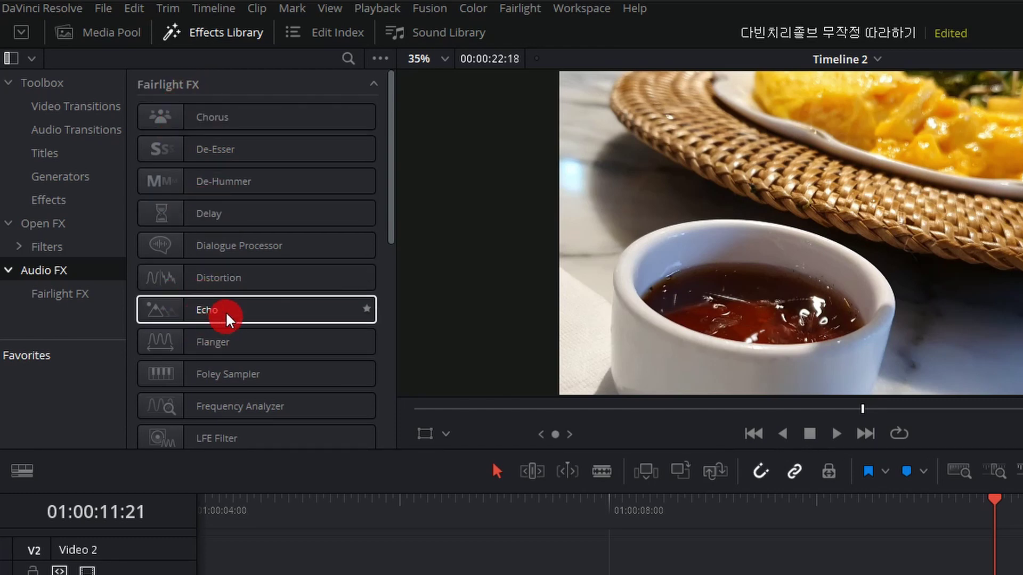
pyautogui.click(160, 152)
pyautogui.click(158, 212)
pyautogui.click(160, 303)
pyautogui.click(205, 375)
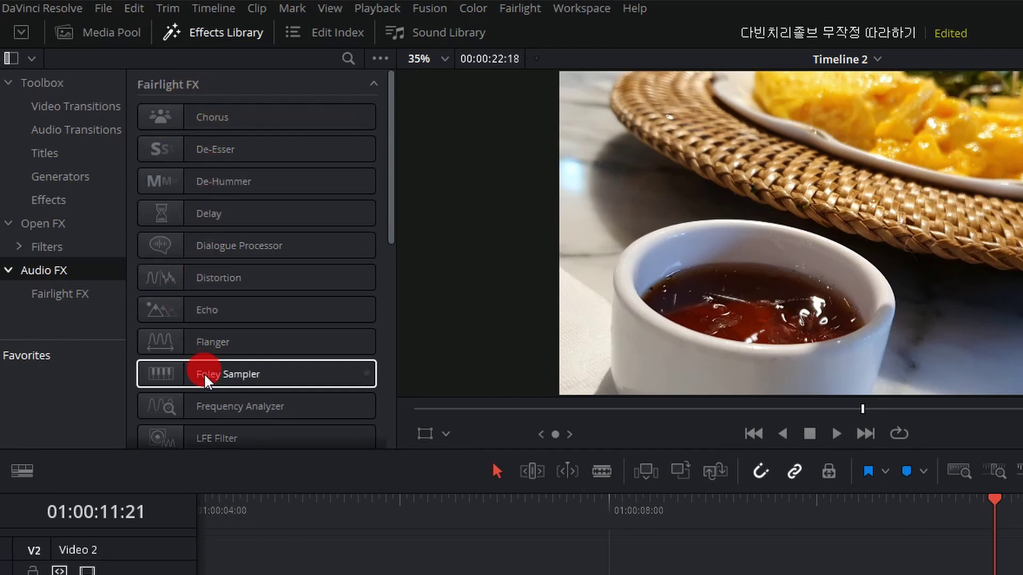
# Step: Examine the Fairlight FX further down the list, including Frequency Analyzer, LFE Filter, Limiter, Meter and Modulation, and revisit Echo
pyautogui.click(229, 402)
pyautogui.scroll(-4, 240, 373)
pyautogui.click(244, 349)
pyautogui.scroll(4, 244, 346)
pyautogui.click(245, 341)
pyautogui.scroll(-1, 235, 267)
pyautogui.click(232, 255)
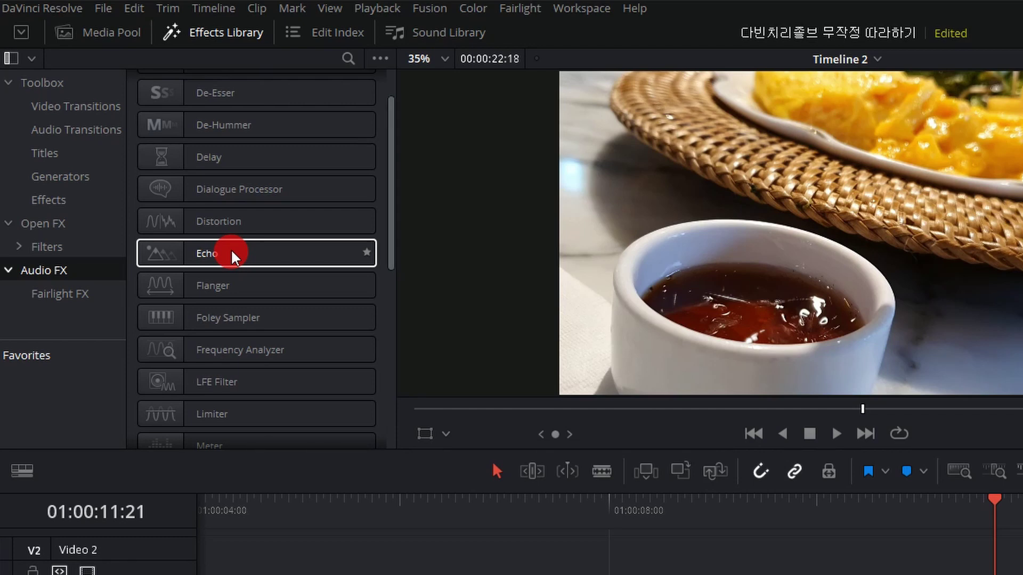
pyautogui.scroll(2, 232, 256)
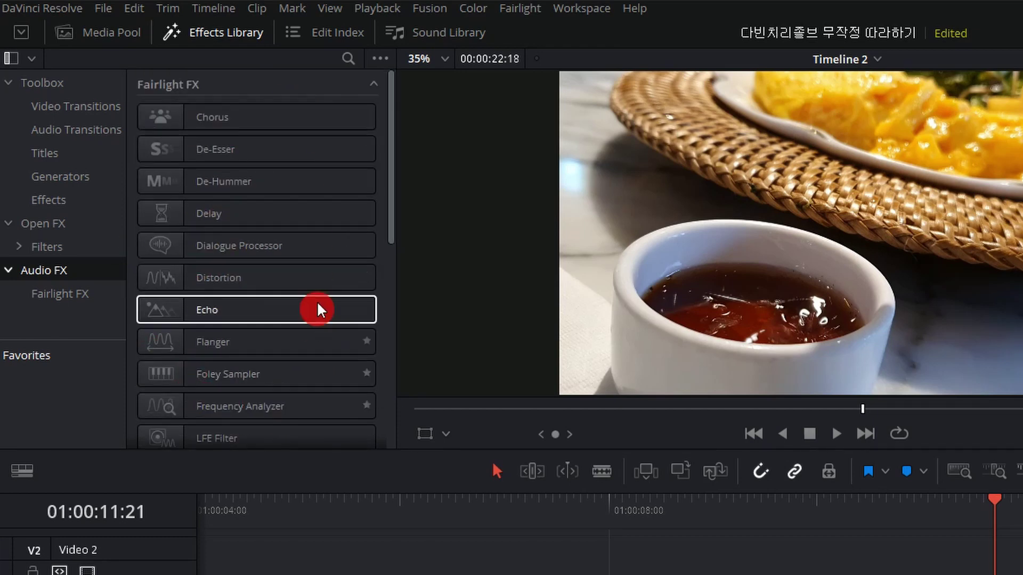
pyautogui.scroll(-4, 235, 229)
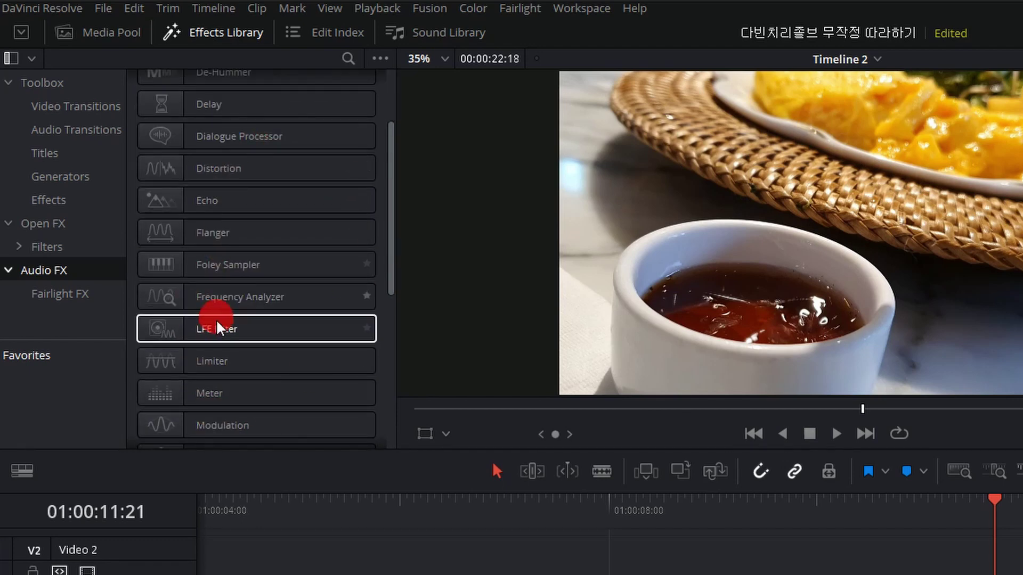
pyautogui.scroll(4, 250, 213)
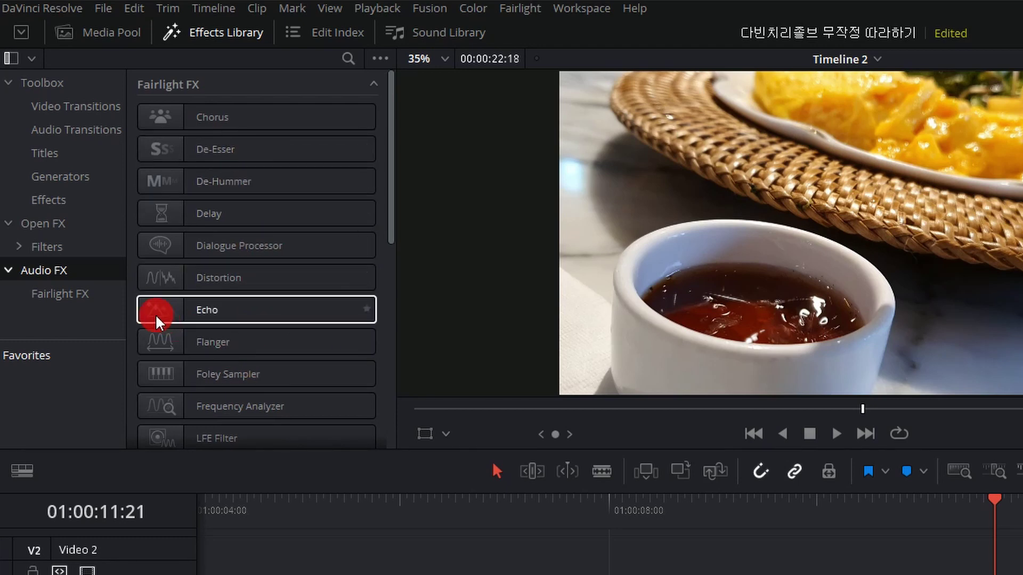
# Step: Open the Edit Index and jump through the listed V1 and A1 edits to see their places in the timeline
pyautogui.click(320, 45)
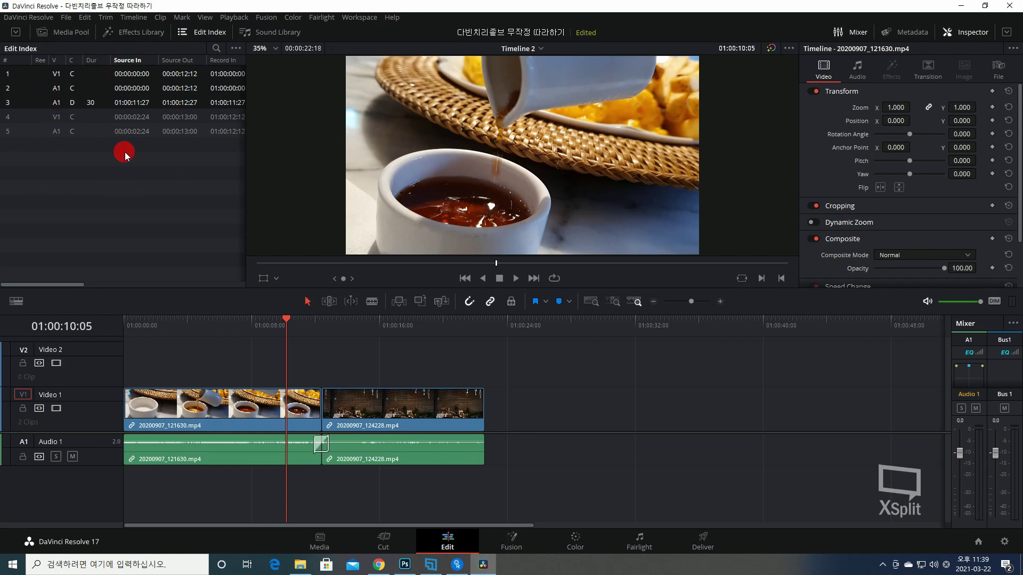
pyautogui.click(56, 88)
pyautogui.click(53, 102)
pyautogui.click(53, 116)
pyautogui.click(55, 131)
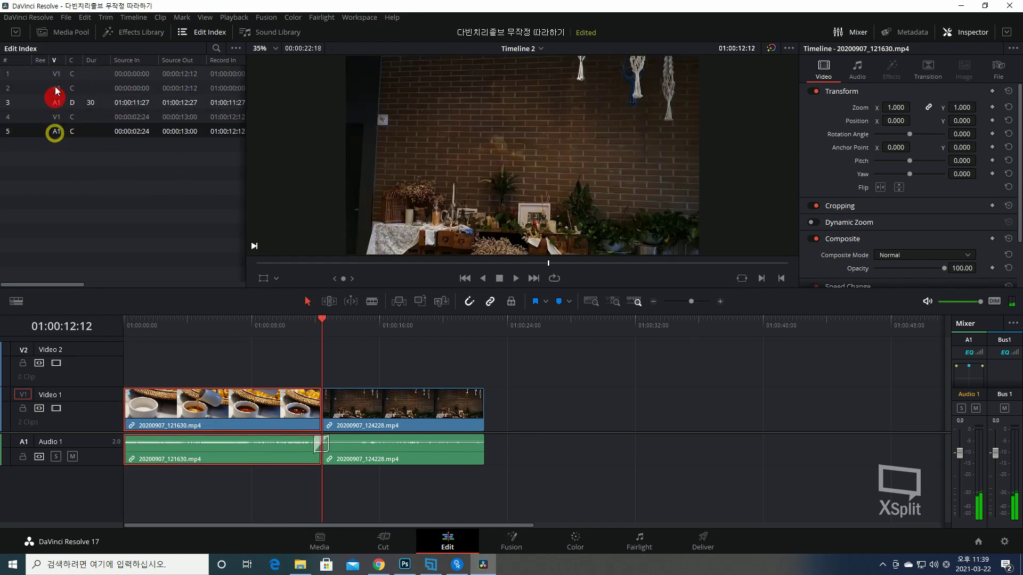
pyautogui.click(56, 74)
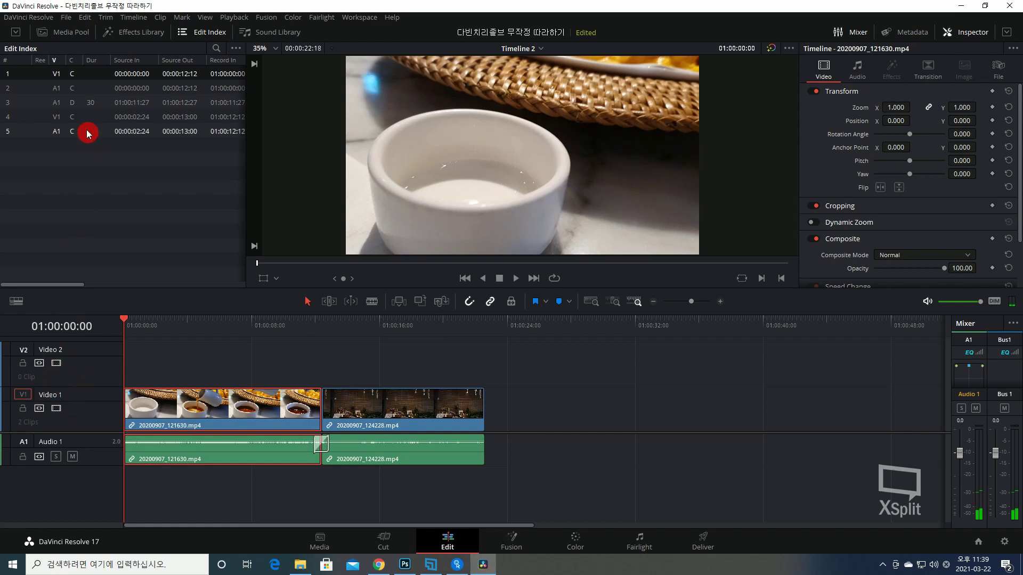
pyautogui.click(60, 85)
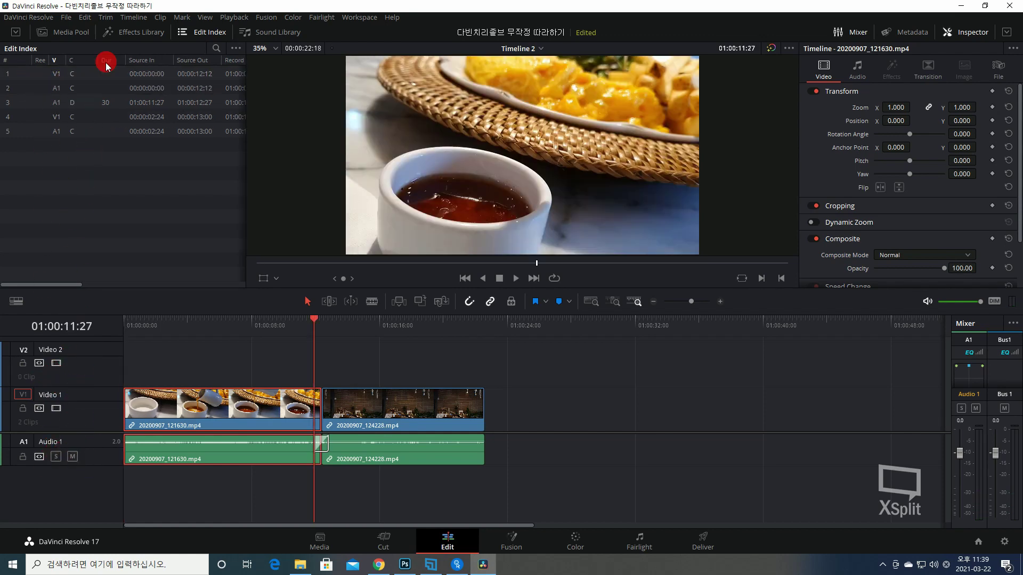
# Step: Select the 30-frame audio dissolve entry in the Edit Index and examine its duration and source and record columns
pyautogui.click(107, 61)
pyautogui.click(99, 103)
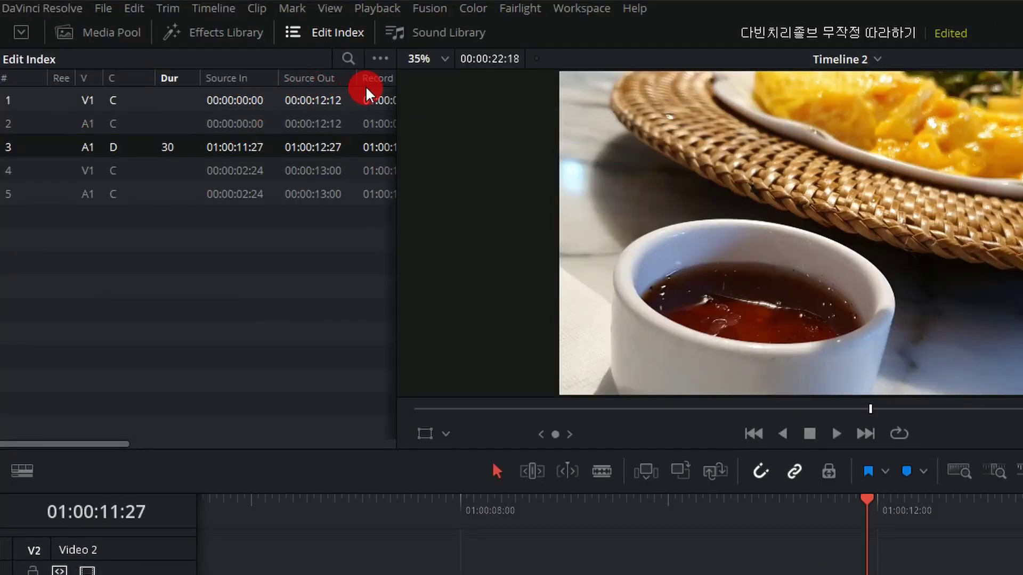
pyautogui.moveTo(110, 447); pyautogui.dragTo(78, 439)
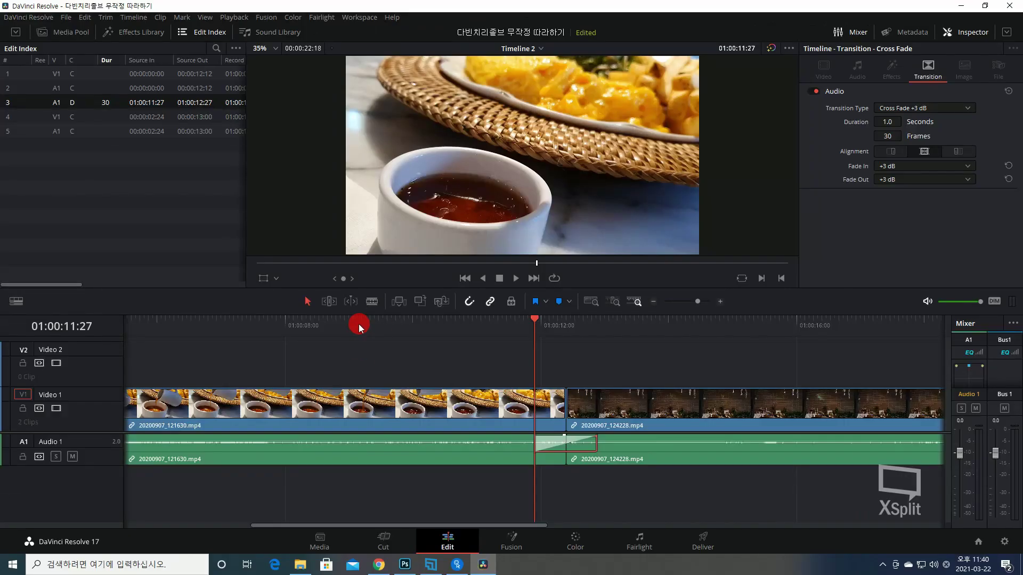
# Step: Add a marker to the first clip on Video 1 at 01:00:09:04
pyautogui.click(360, 325)
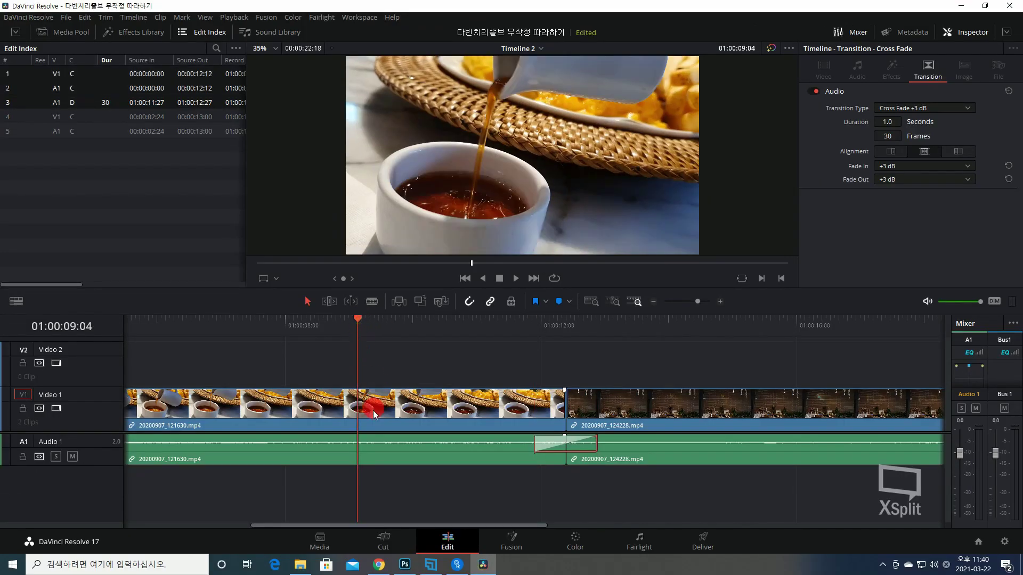
pyautogui.click(373, 410)
pyautogui.press('m')
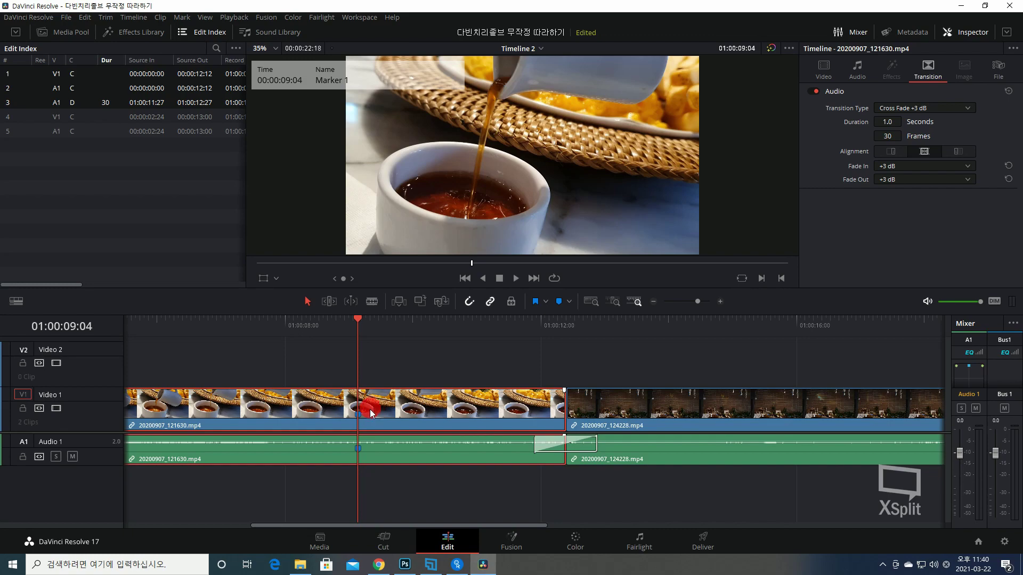
# Step: Name the marker on the first video clip "시럽 따르는 부분"
pyautogui.click(358, 418)
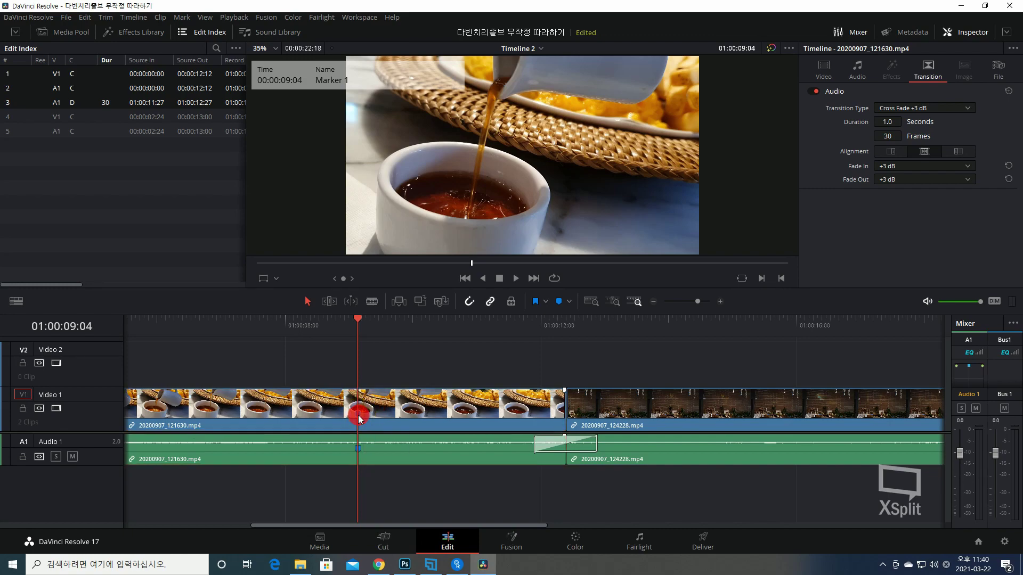
pyautogui.doubleClick(358, 418)
pyautogui.write('시럽 따르는')
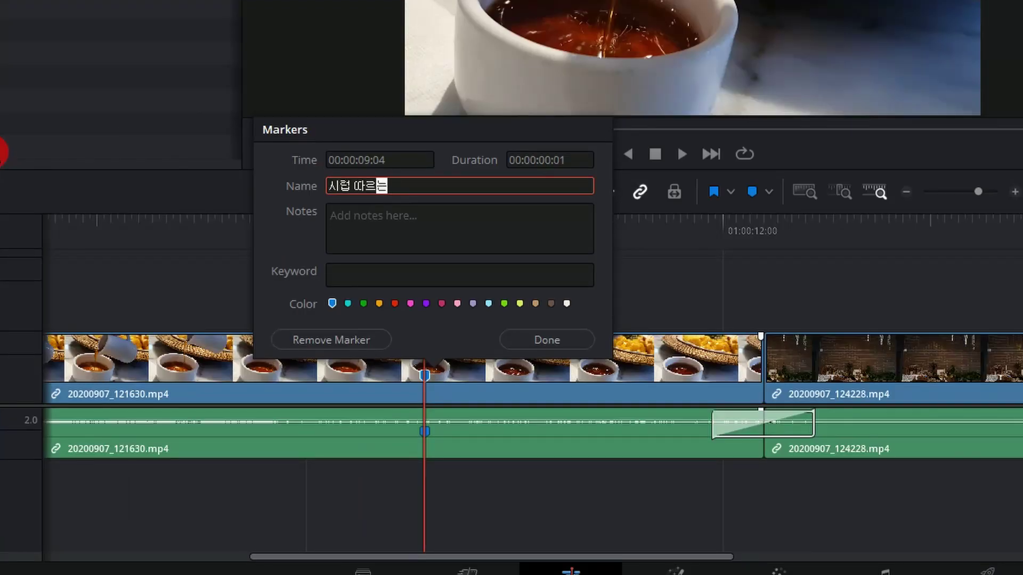
pyautogui.write(' 장면')
pyautogui.press('BackSpace')
pyautogui.press('BackSpace')
pyautogui.write('부분')
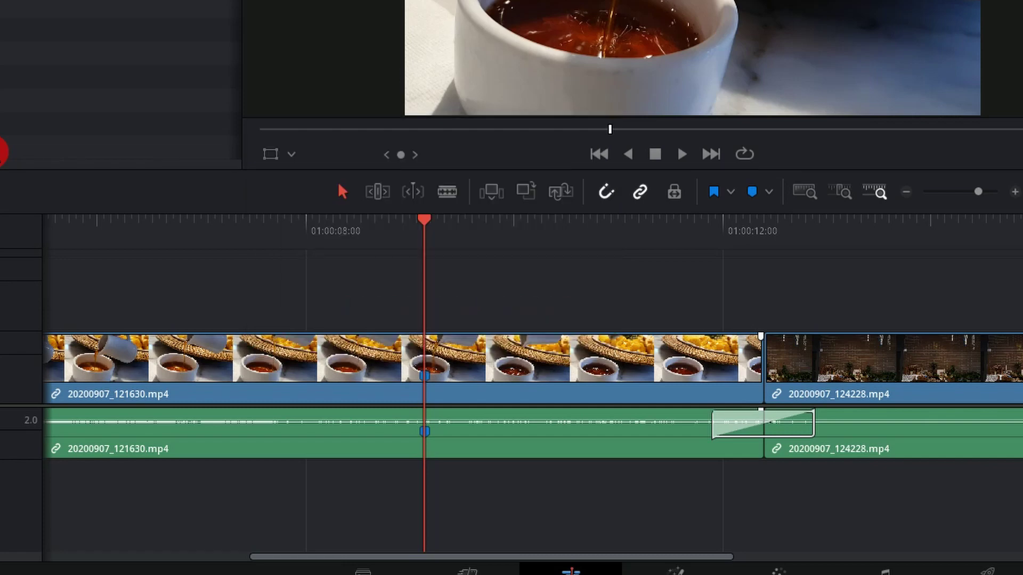
# Step: Filter the Edit Index to show markers of all colours and bring its Color and Notes columns into view
pyautogui.moveTo(109, 441)
pyautogui.mouseDown()
pyautogui.moveTo(34, 428)
pyautogui.moveTo(387, 447)
pyautogui.mouseUp()
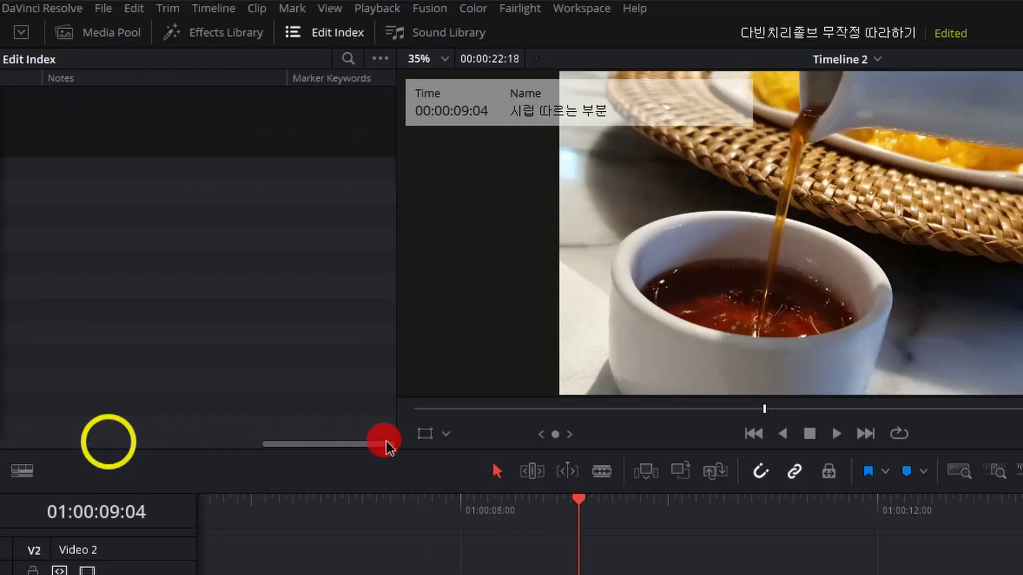
pyautogui.click(380, 59)
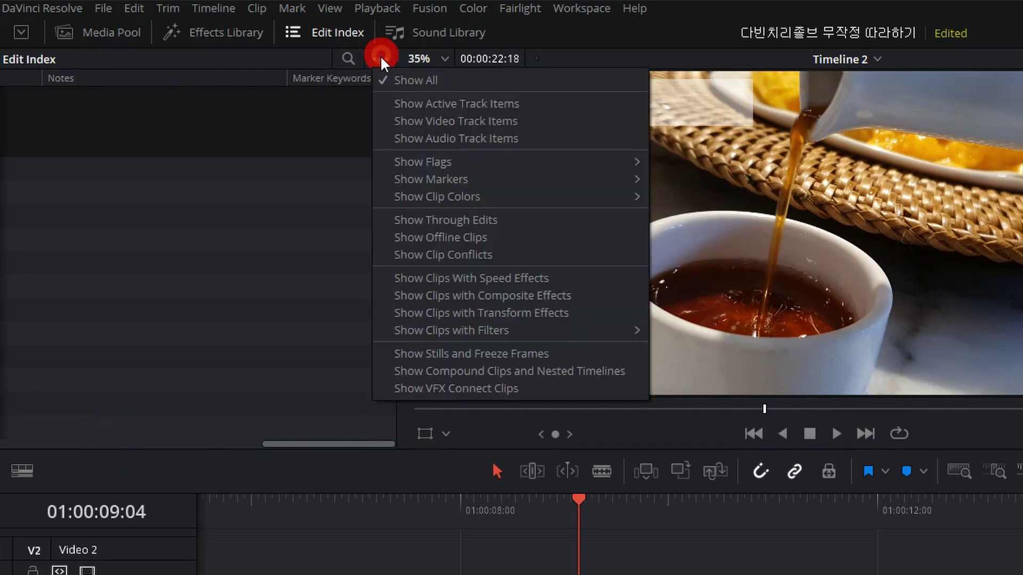
pyautogui.moveTo(434, 181)
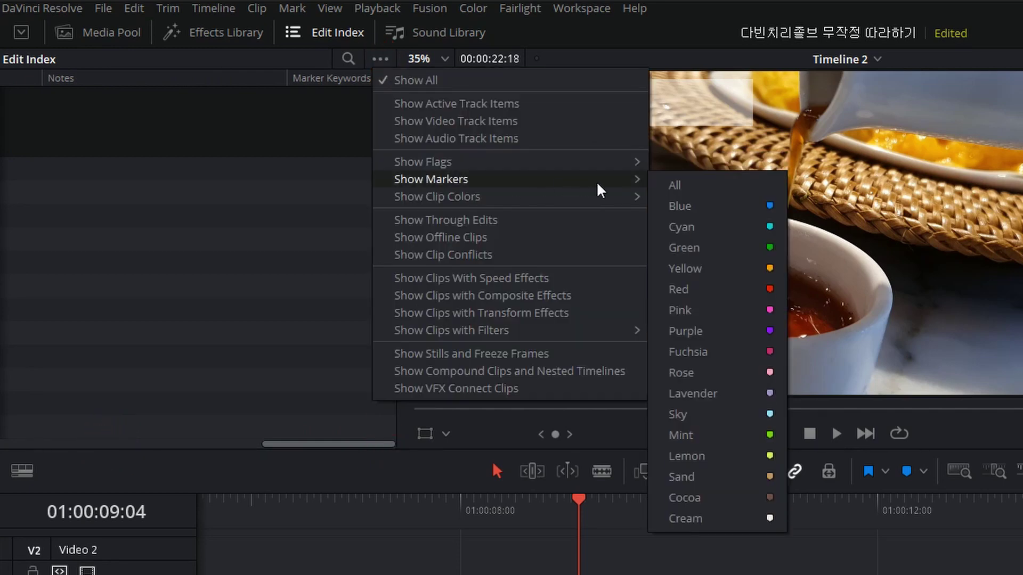
pyautogui.click(673, 186)
pyautogui.moveTo(273, 444)
pyautogui.mouseDown()
pyautogui.moveTo(172, 444)
pyautogui.moveTo(285, 539)
pyautogui.mouseUp()
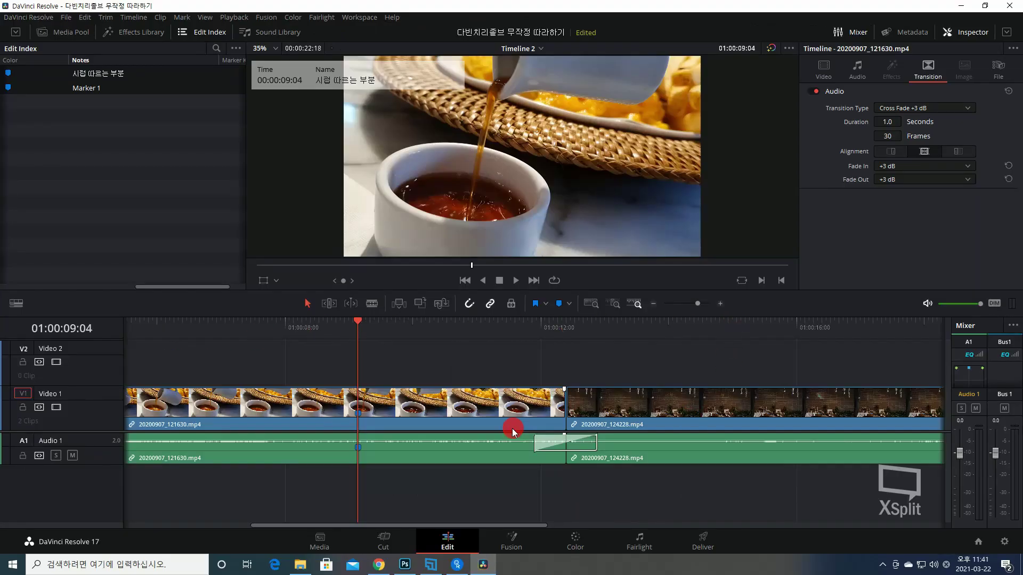
# Step: Move the playhead to 01:00:08:08, jump to the 시럽 따르는 부분 marker from its Edit Index entry, and set the index back to Show All
pyautogui.moveTo(232, 331); pyautogui.dragTo(301, 325)
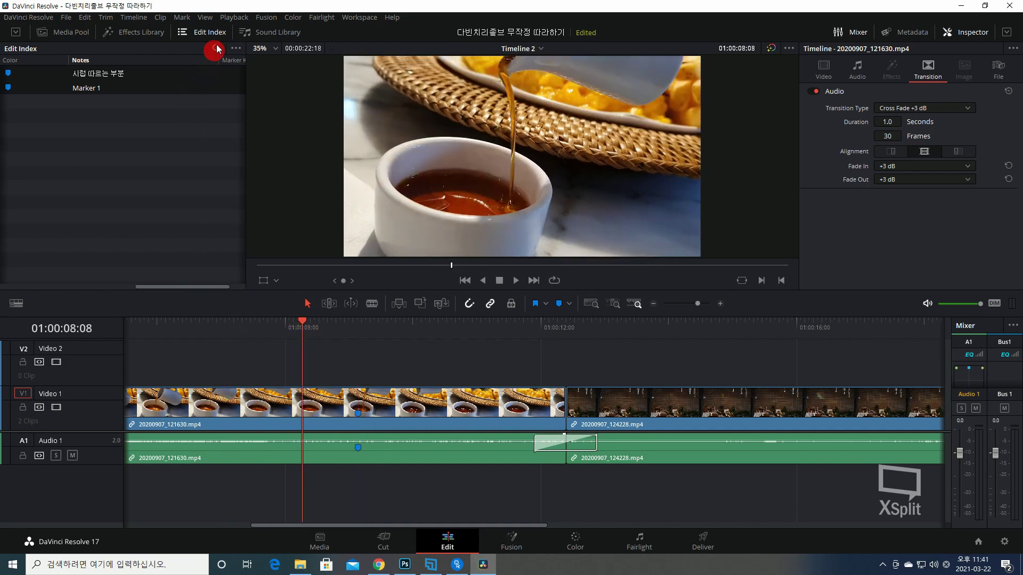
pyautogui.click(235, 48)
pyautogui.moveTo(391, 120)
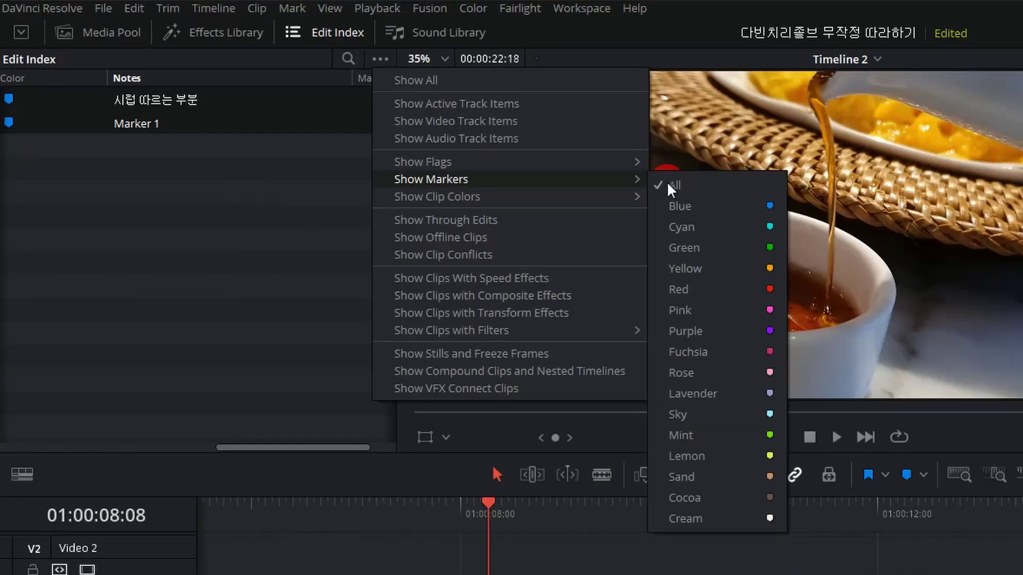
pyautogui.click(168, 328)
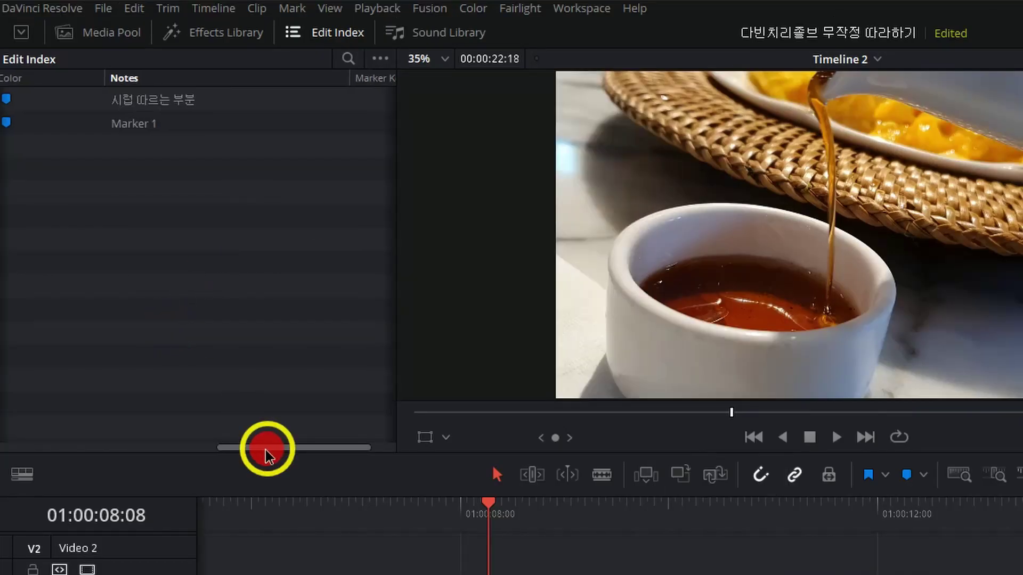
pyautogui.moveTo(265, 450); pyautogui.dragTo(94, 461)
pyautogui.click(192, 100)
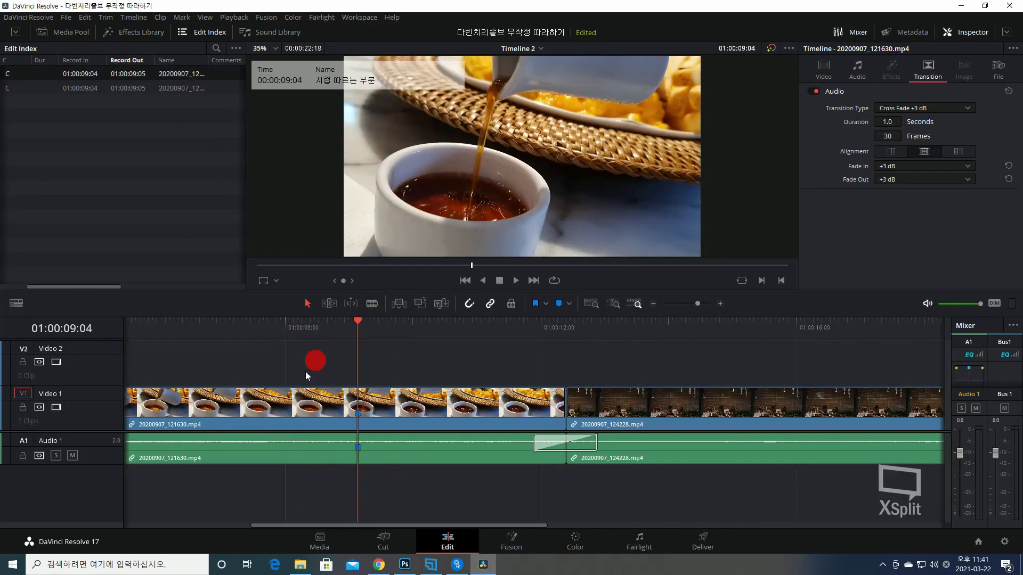
pyautogui.click(236, 48)
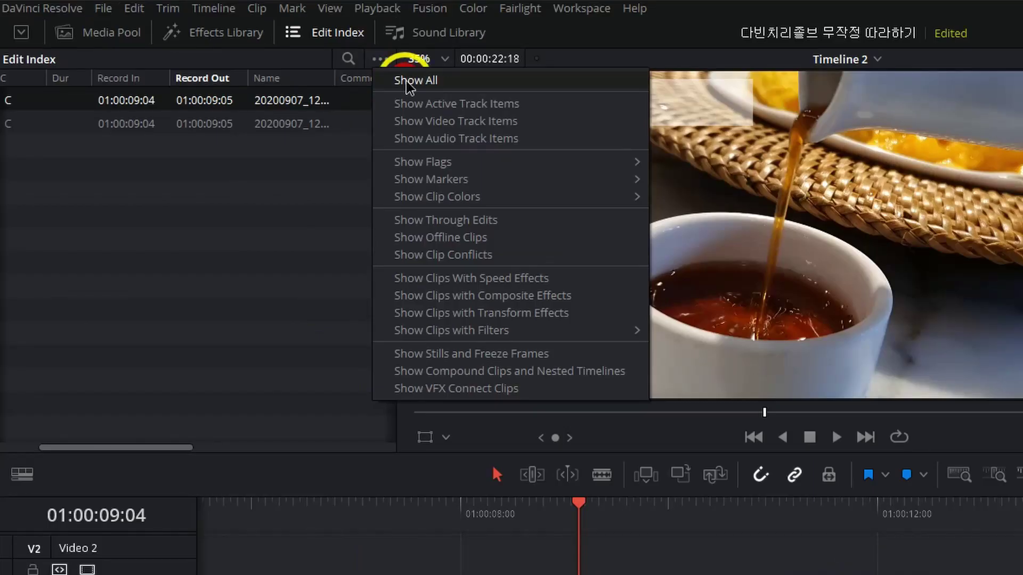
pyautogui.click(254, 62)
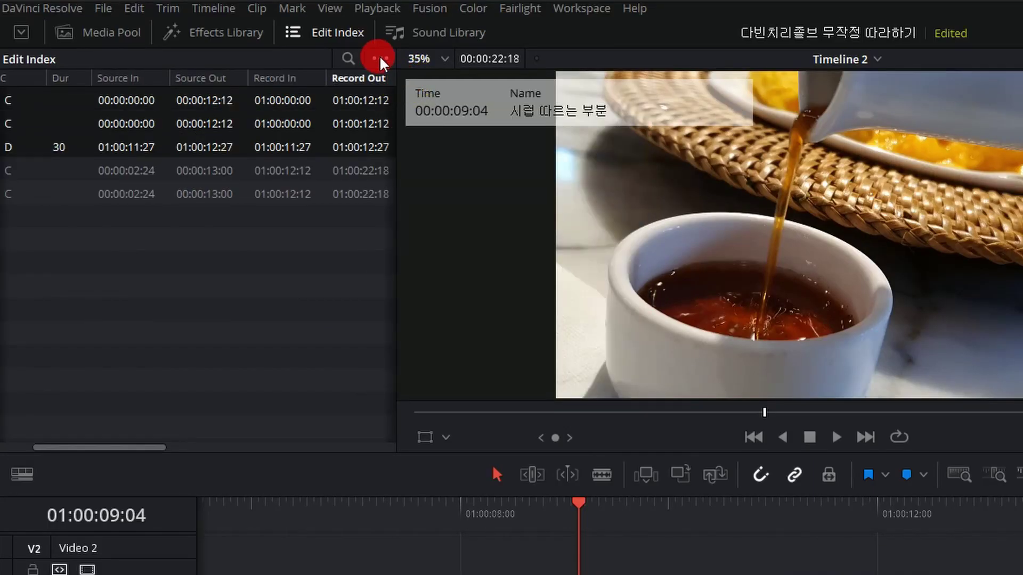
# Step: Open the Sound Library and search it for "*.*"
pyautogui.click(456, 39)
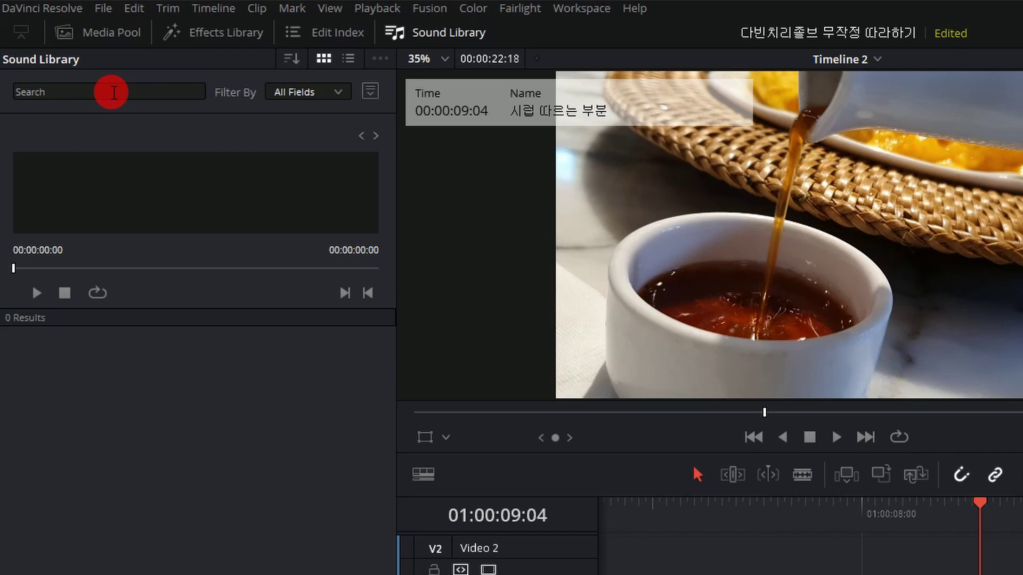
pyautogui.click(114, 93)
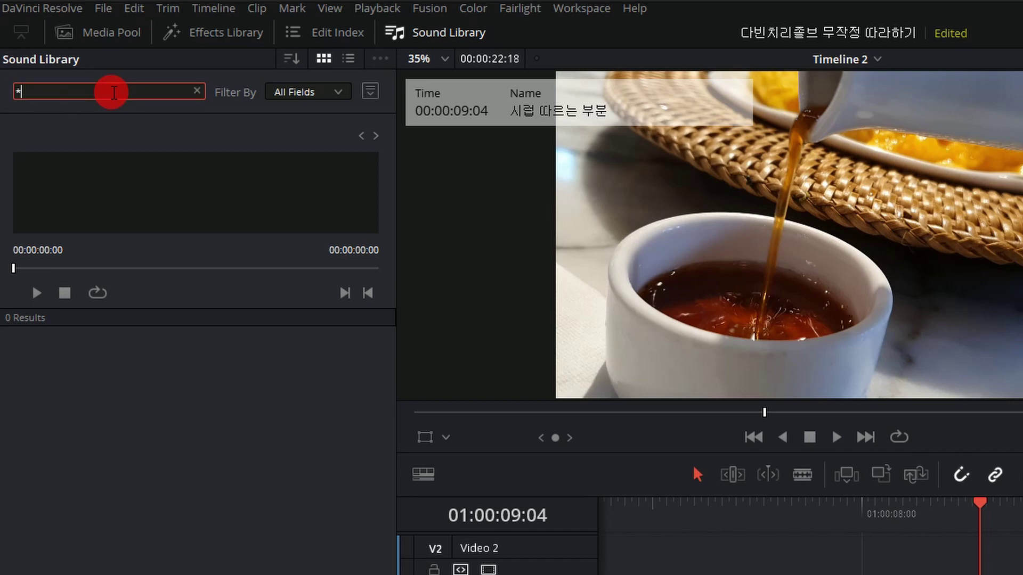
pyautogui.press('Return')
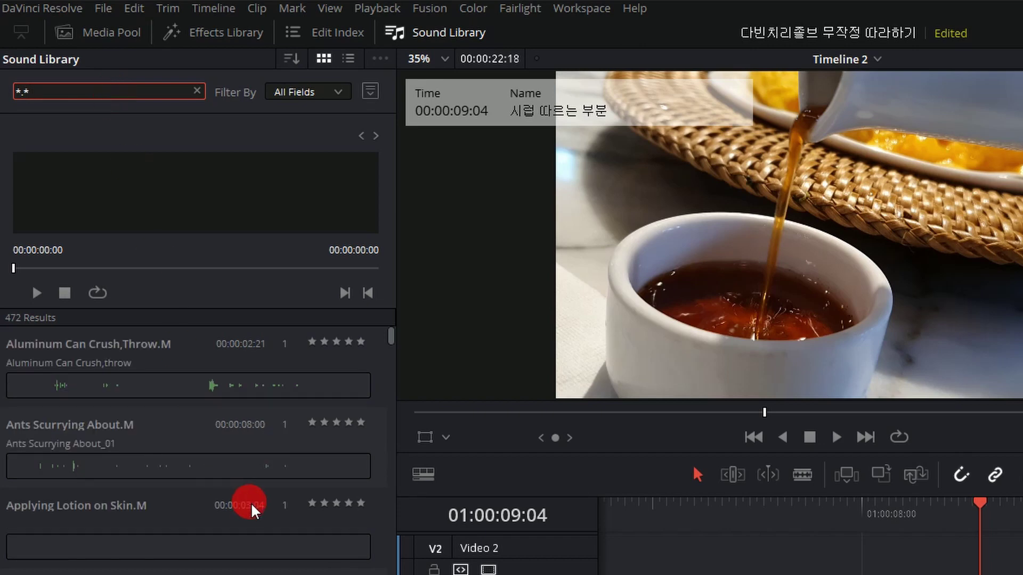
# Step: Browse the Sound Library search results and audition the BF Comp 1 Wood.M and BF Down.M sounds
pyautogui.scroll(-15, 253, 469)
pyautogui.scroll(15, 220, 462)
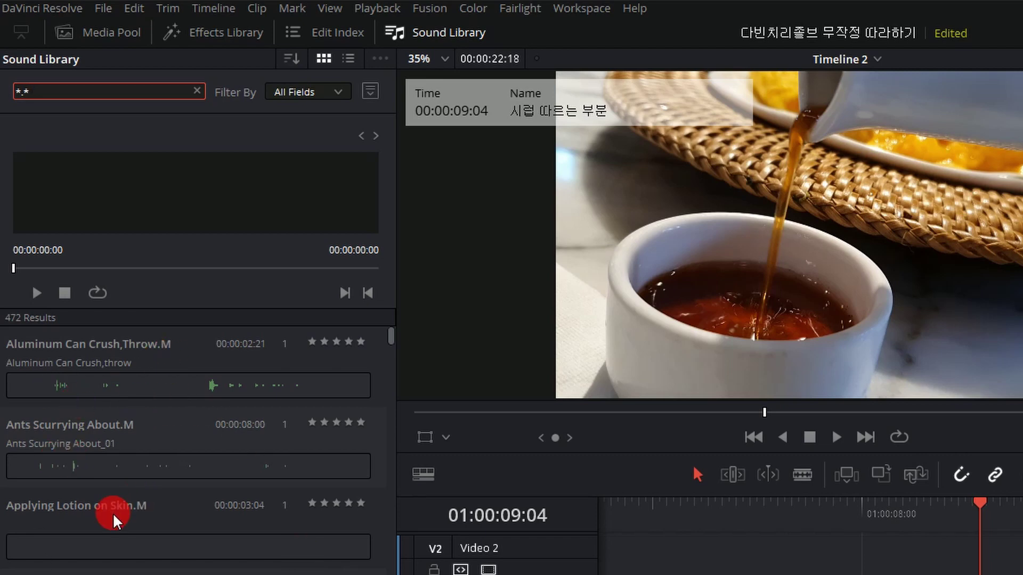
pyautogui.scroll(-1, 82, 456)
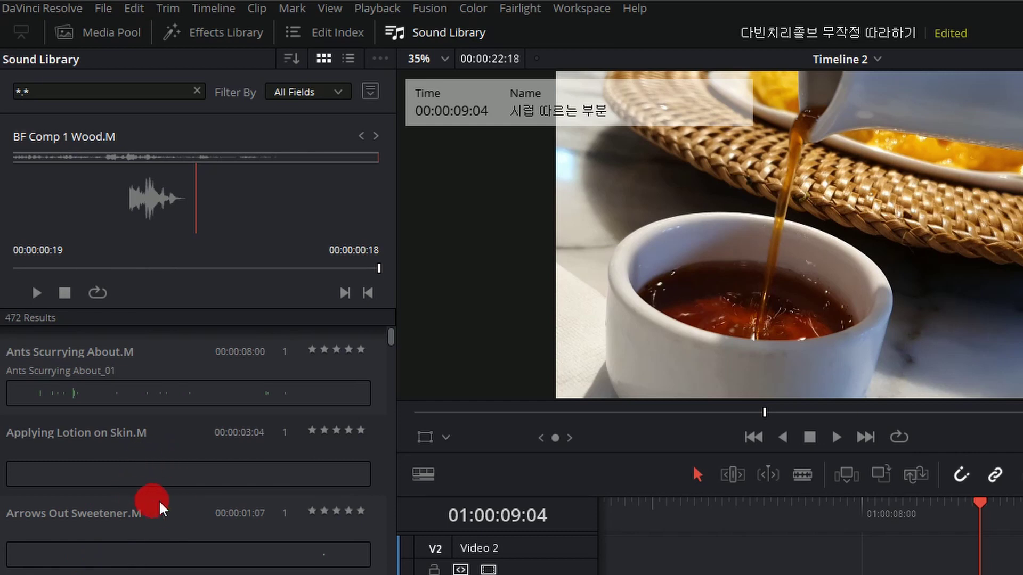
pyautogui.scroll(-2, 161, 507)
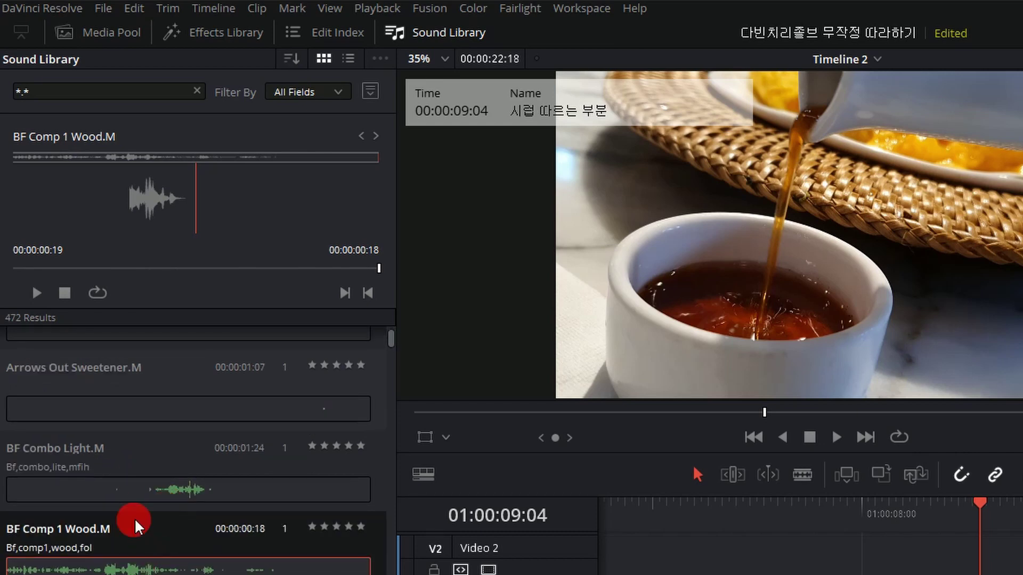
pyautogui.press('Down')
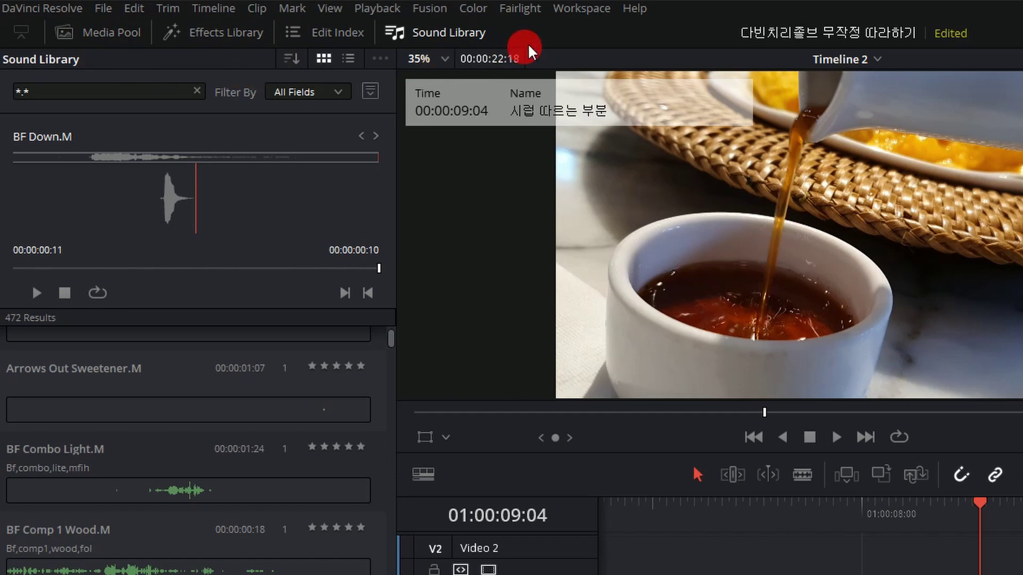
# Step: Replace the Sound Library with the Media Pool, stack the Effects Library beneath it, and hide the Edit Index
pyautogui.click(139, 35)
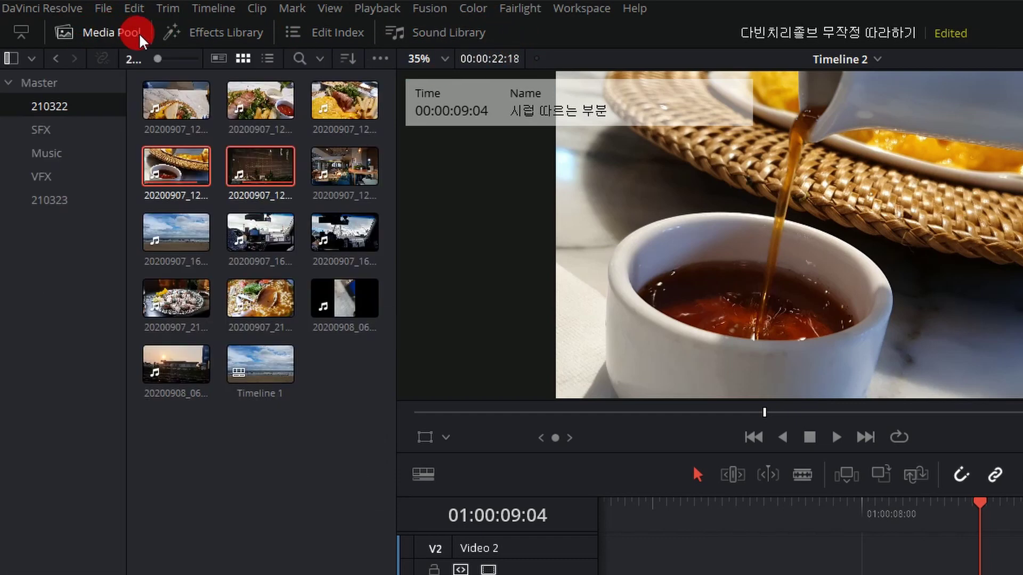
pyautogui.click(199, 34)
pyautogui.click(320, 32)
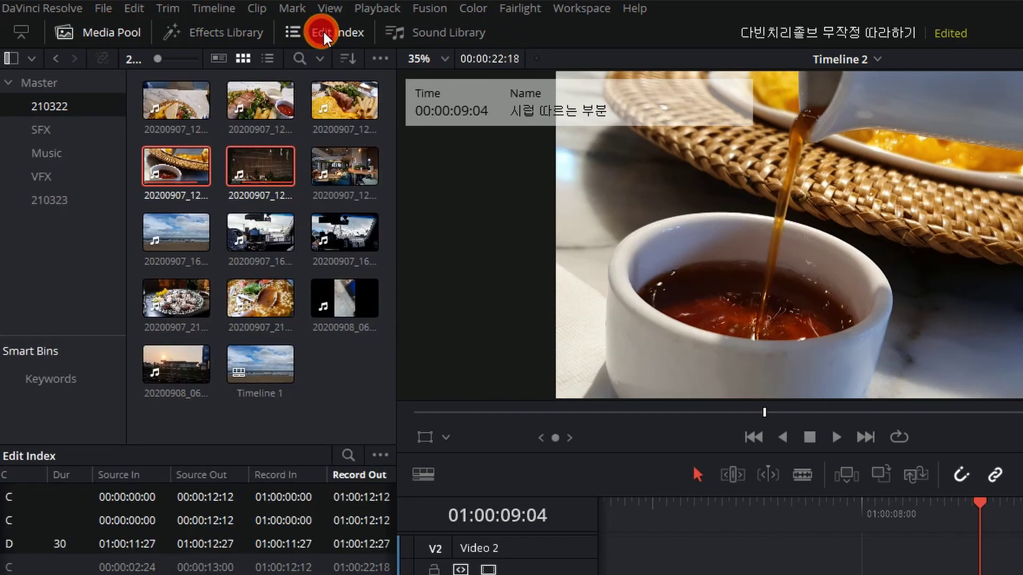
pyautogui.click(229, 32)
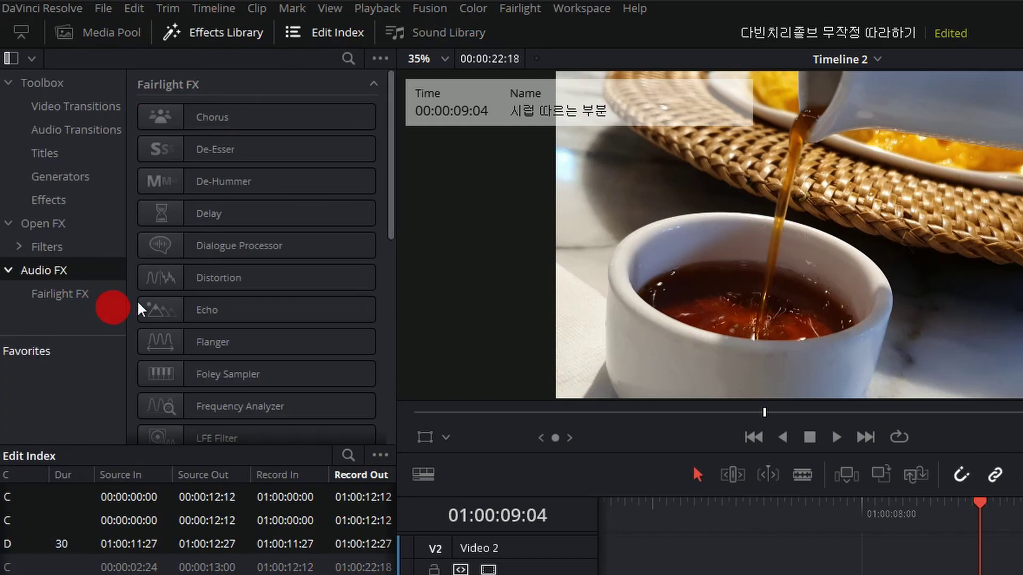
pyautogui.click(176, 40)
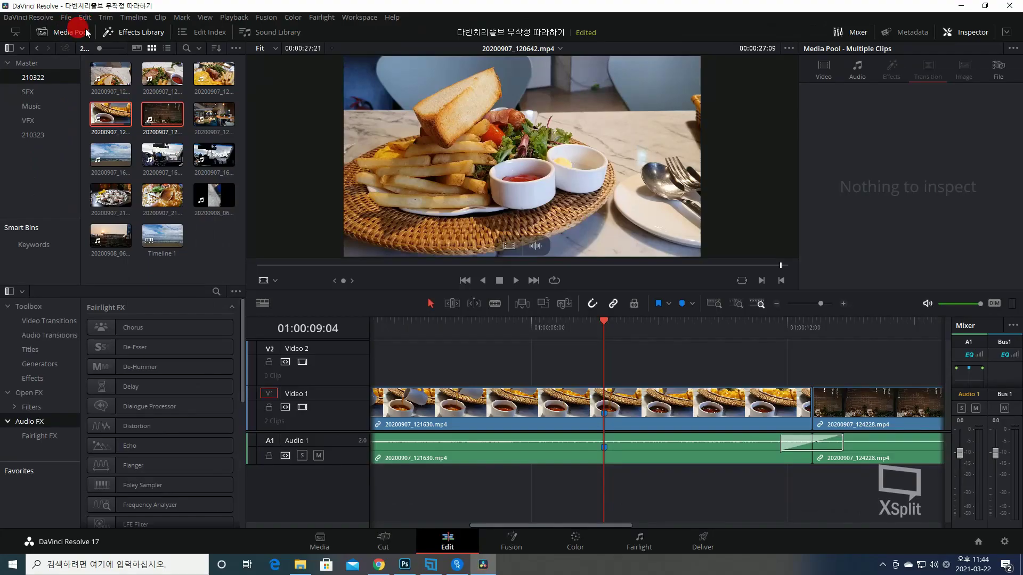
# Step: Select 20200907_120642.mp4 in the Media Pool, and show the Inspector at full height with its Metadata below
pyautogui.click(170, 354)
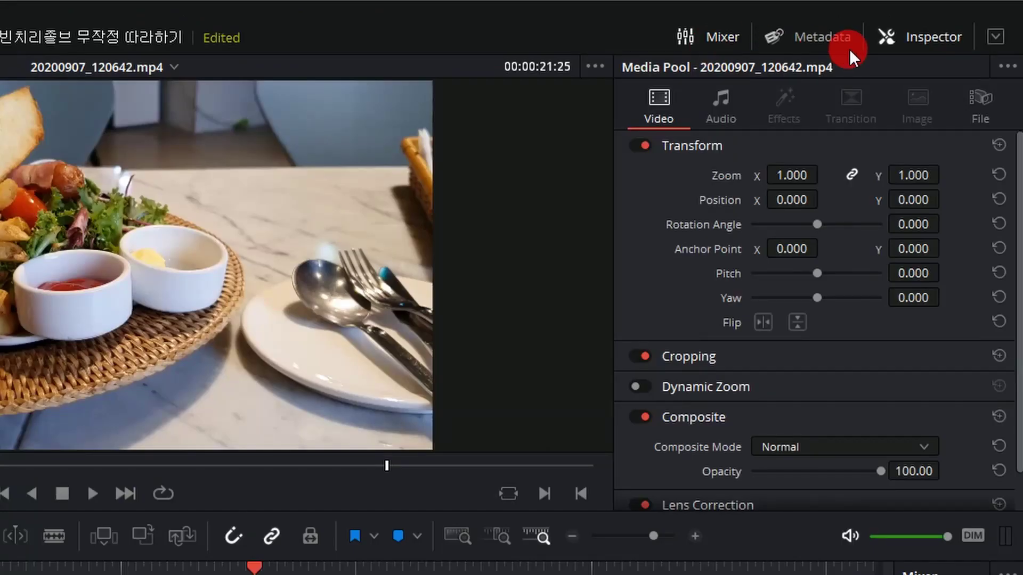
pyautogui.click(994, 37)
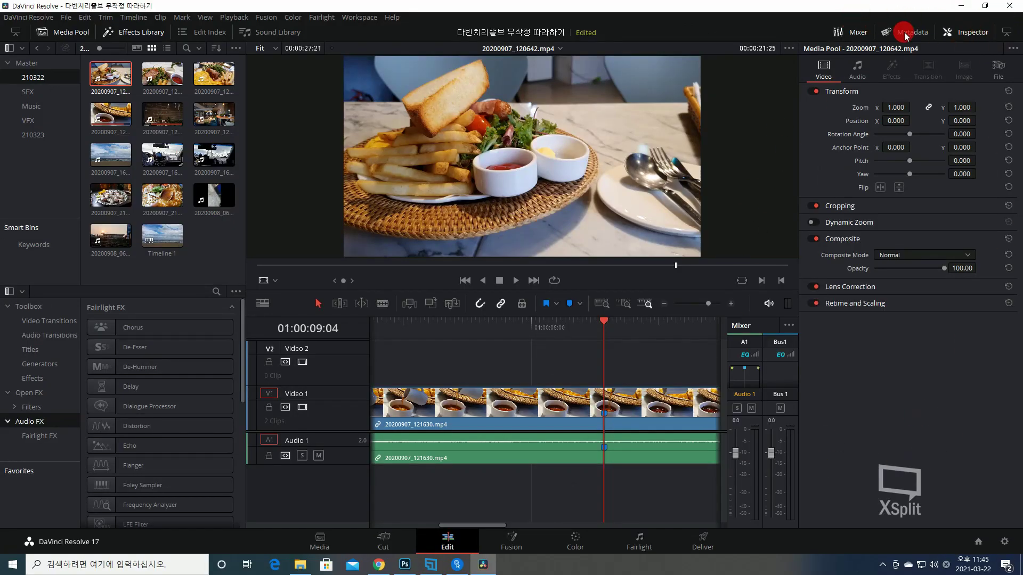
pyautogui.click(924, 32)
pyautogui.click(951, 32)
pyautogui.click(954, 32)
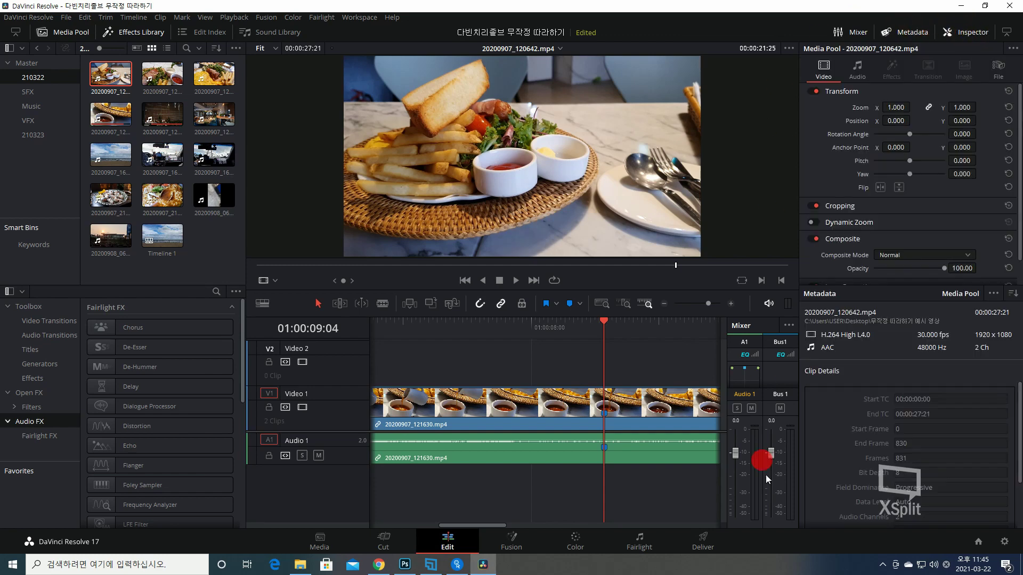
# Step: Scrub Timeline 2 to 01:00:10:29 with the Mixer open, hide the Mixer, and move the playhead to 01:00:03:07
pyautogui.click(691, 325)
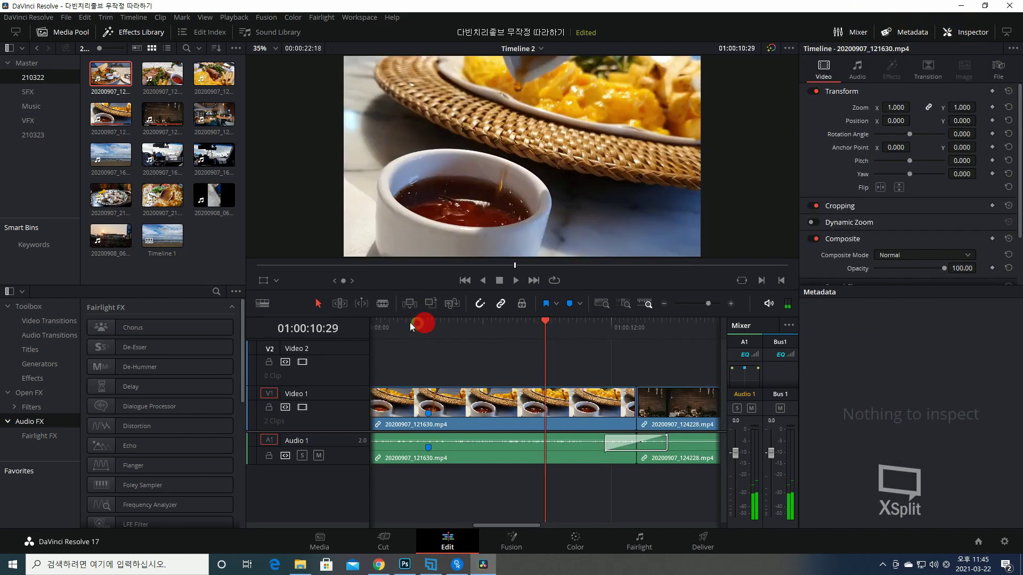
pyautogui.click(855, 33)
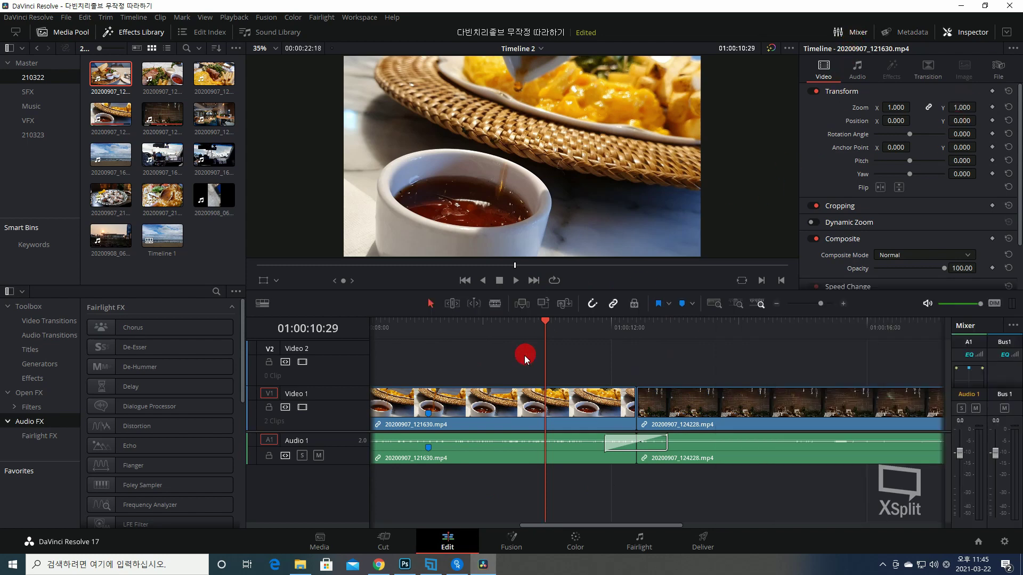
pyautogui.moveTo(526, 334); pyautogui.dragTo(577, 324)
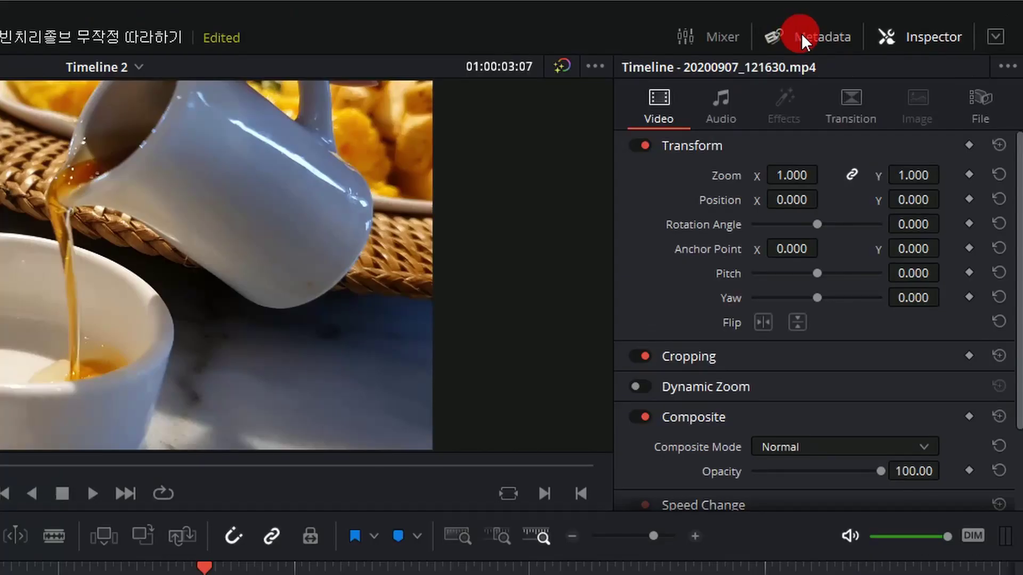
# Step: View the Metadata of timeline clip 20200907_121630.mp4 and Media Pool clip 20200907_163849.mp4, and return to the Inspector
pyautogui.click(802, 33)
pyautogui.click(801, 33)
pyautogui.click(801, 33)
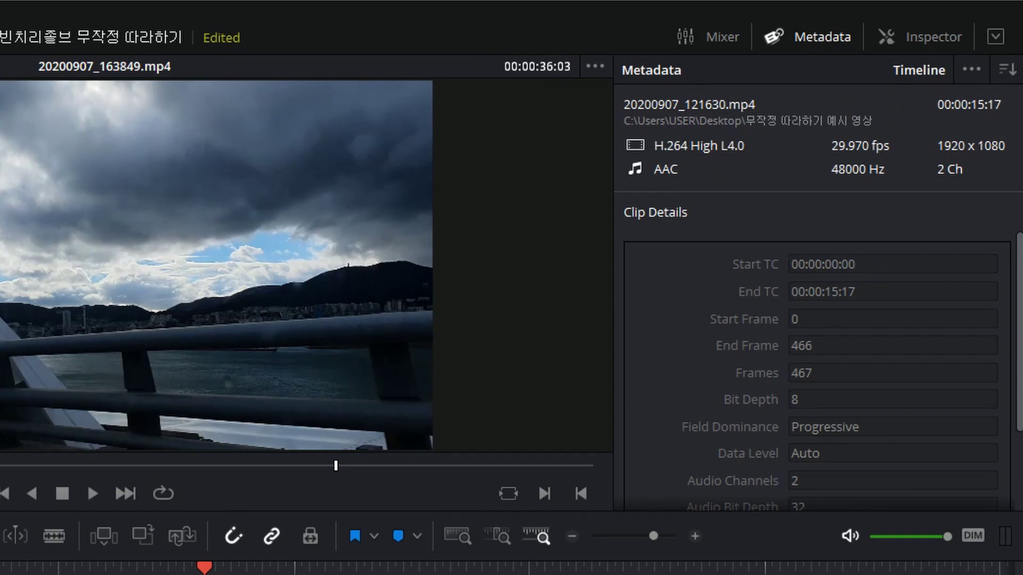
pyautogui.click(1, 160)
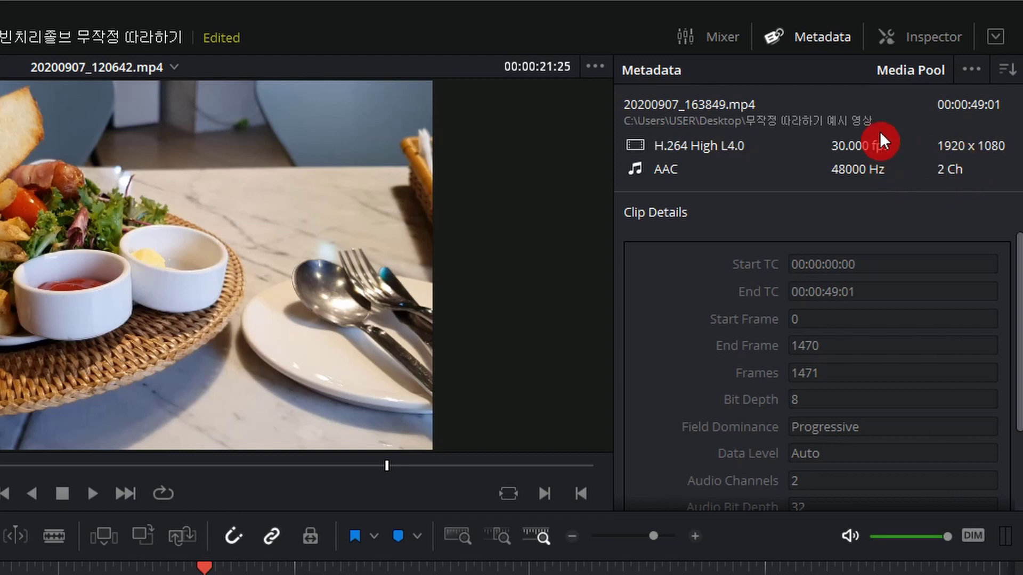
pyautogui.click(901, 40)
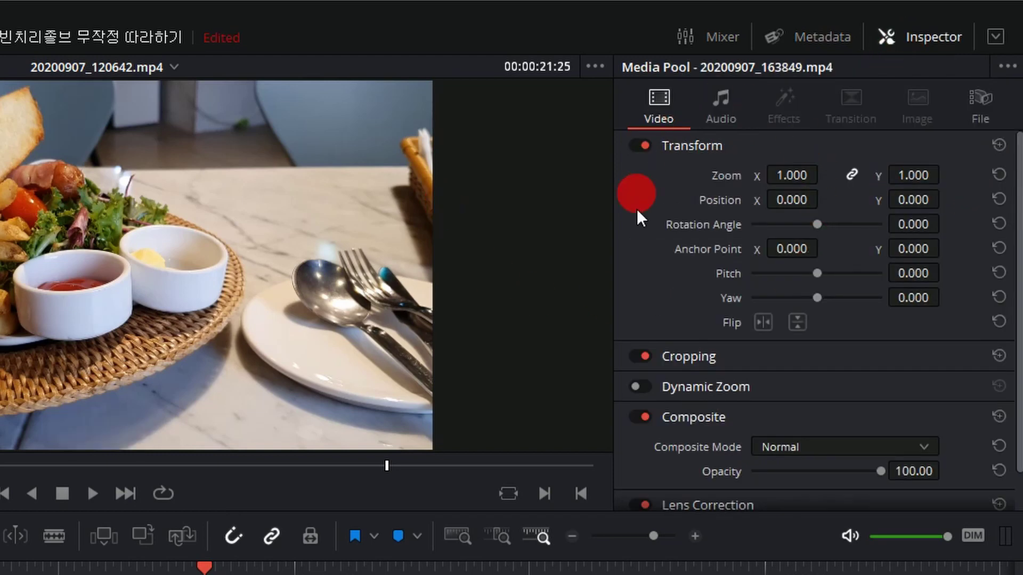
# Step: Scrub the timeline to 01:00:02:21, view the Inspector's audio settings, and return to its video settings
pyautogui.click(150, 572)
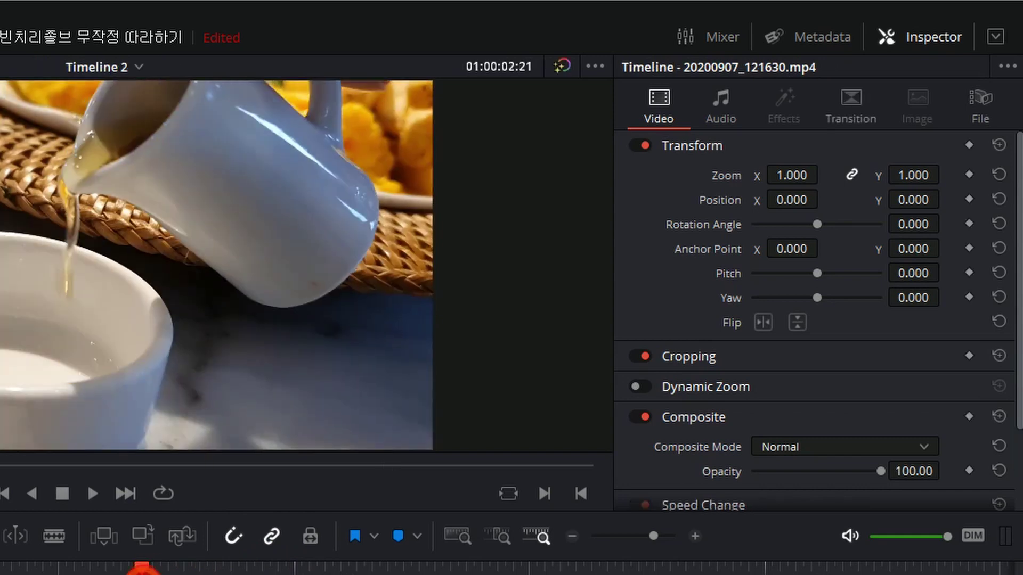
pyautogui.click(712, 108)
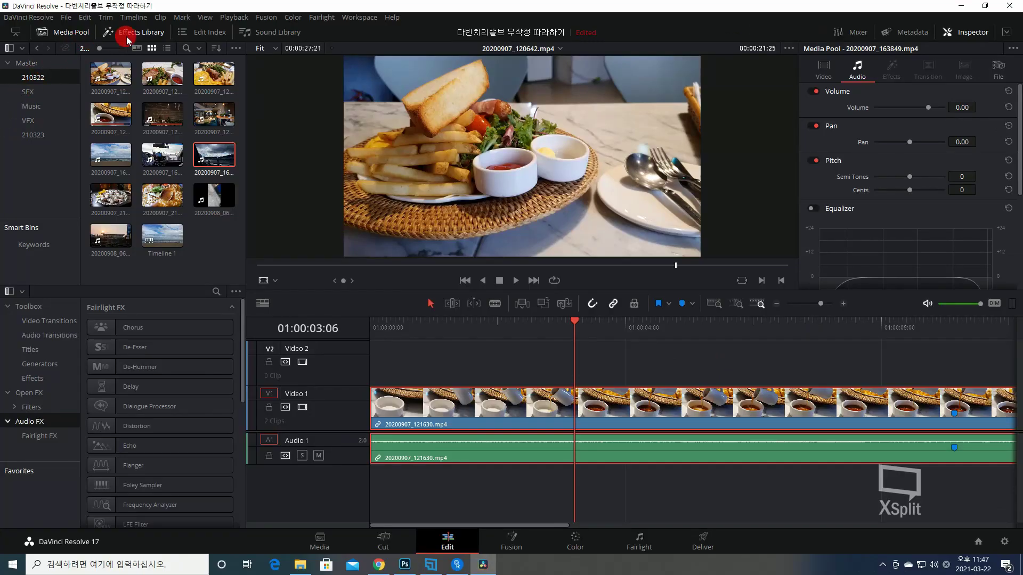
pyautogui.click(130, 32)
pyautogui.click(130, 32)
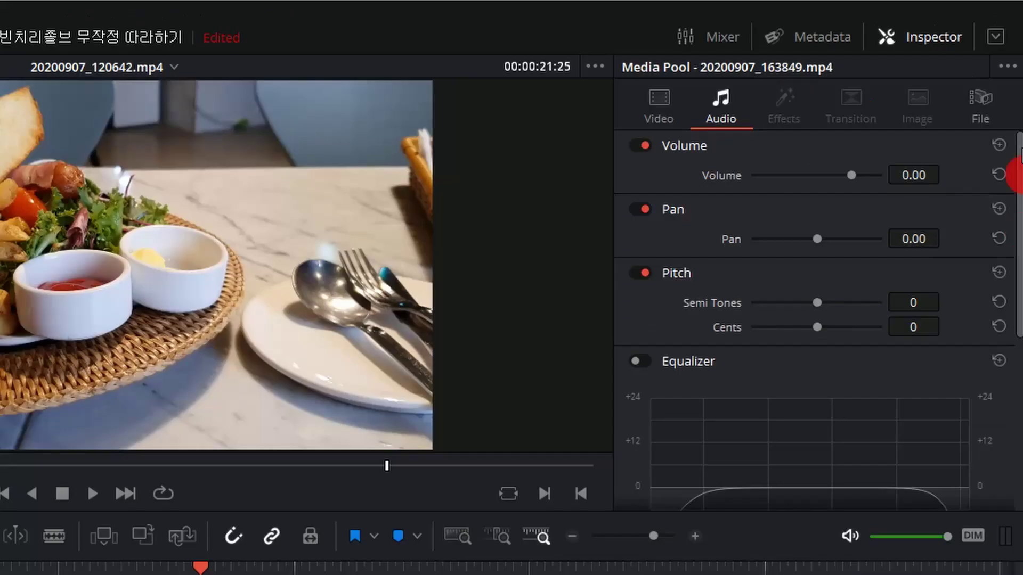
pyautogui.click(652, 102)
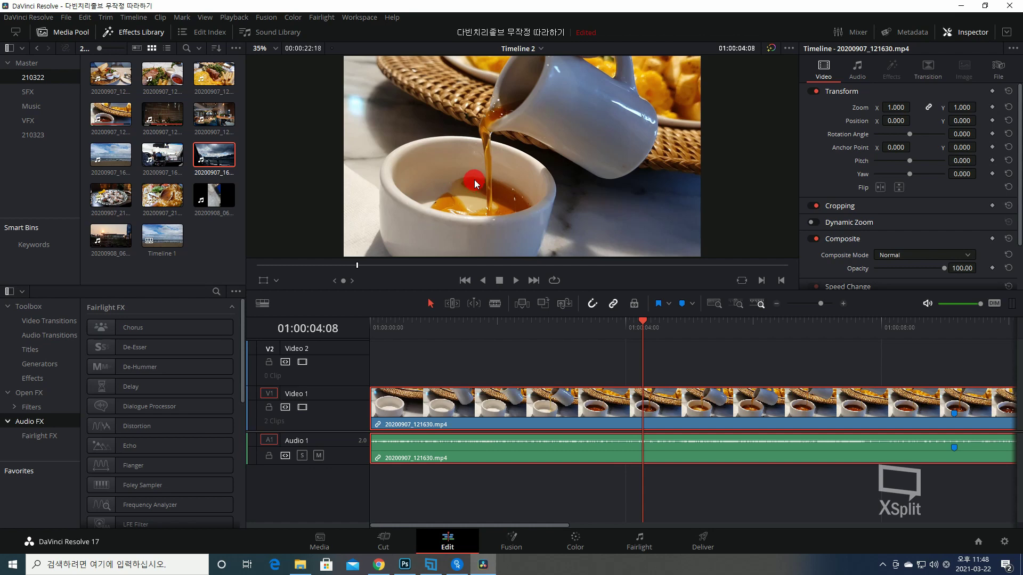
# Step: Split timeline clip 20200907_121630.mp4 at 01:00:04:08 and play across the cut
pyautogui.click(644, 401)
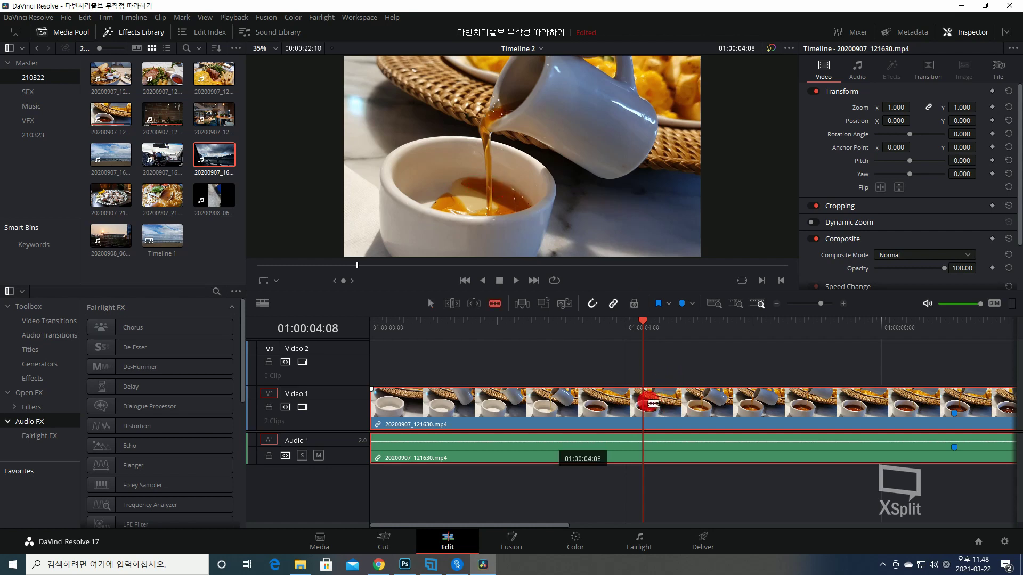
pyautogui.hotkey('ctrl', 'b')
pyautogui.click(590, 329)
pyautogui.moveTo(590, 329)
pyautogui.mouseDown()
pyautogui.moveTo(554, 331)
pyautogui.moveTo(587, 334)
pyautogui.mouseUp()
pyautogui.press('space')
pyautogui.press('space')
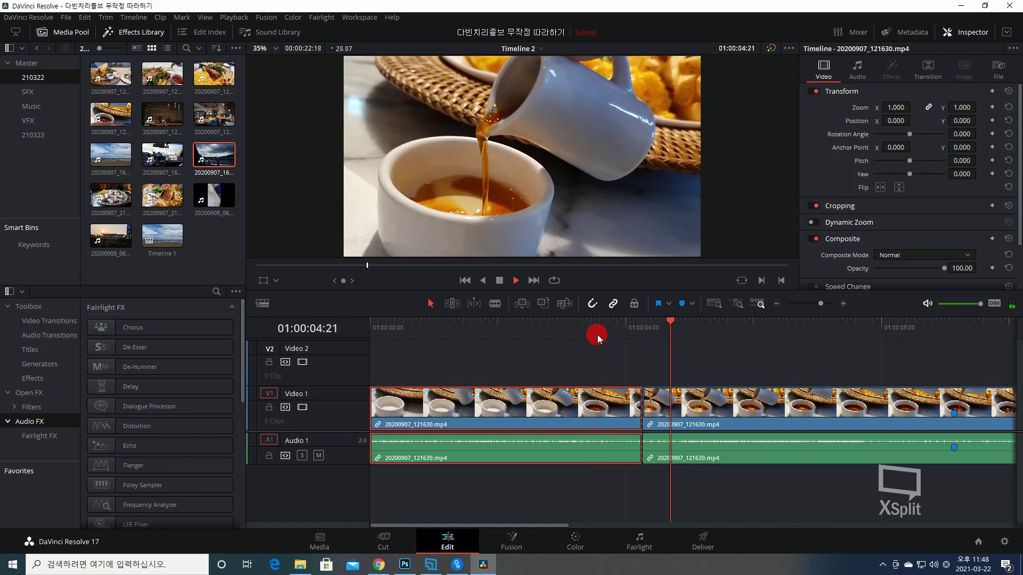
# Step: Set the part after the 01:00:04:08 cut to Zoom 2.150, Position X 250.000 and Position Y -183.000
pyautogui.click(670, 419)
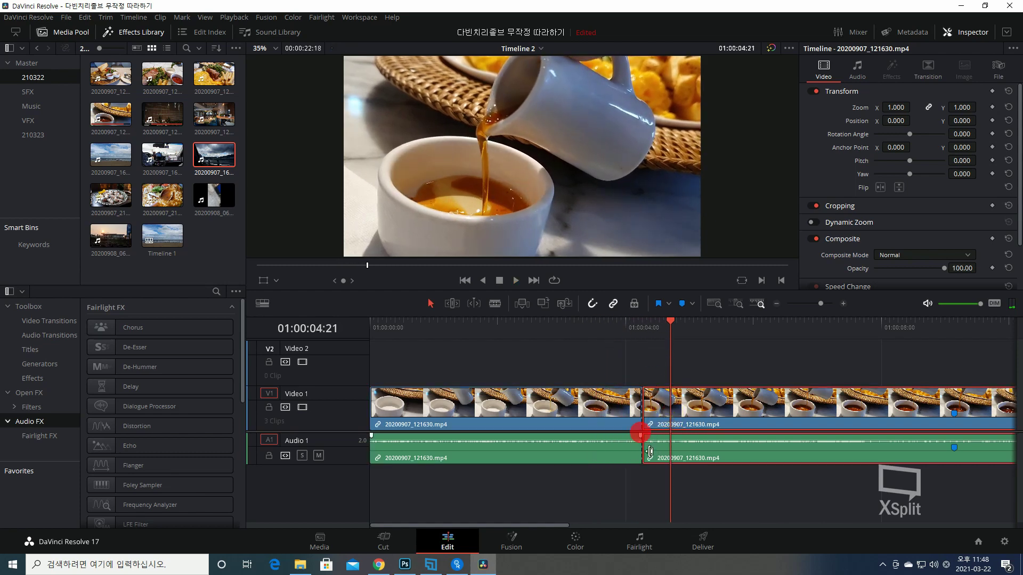
pyautogui.click(650, 329)
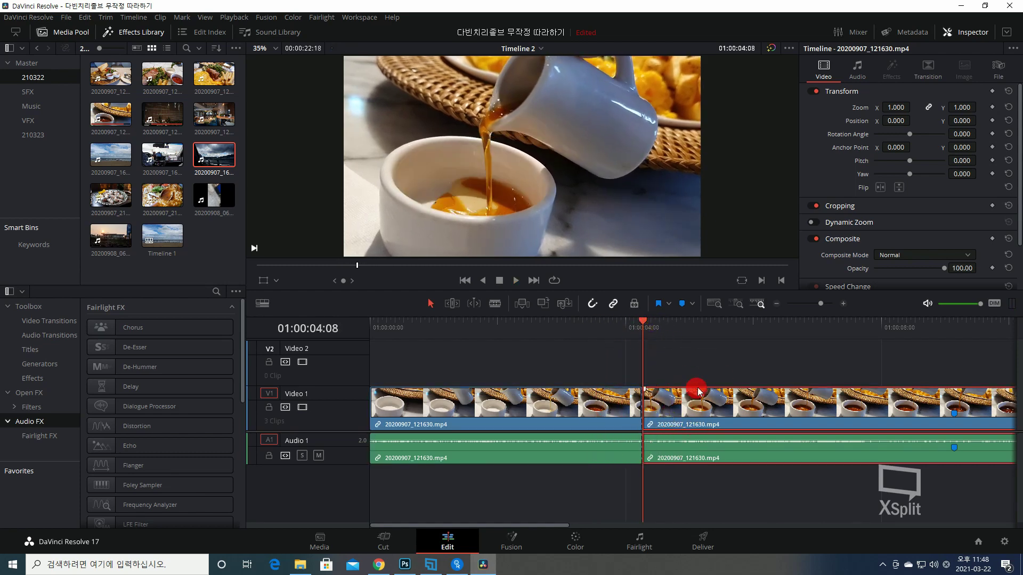
pyautogui.moveTo(899, 109)
pyautogui.mouseDown()
pyautogui.moveTo(958, 98)
pyautogui.moveTo(897, 119)
pyautogui.mouseUp()
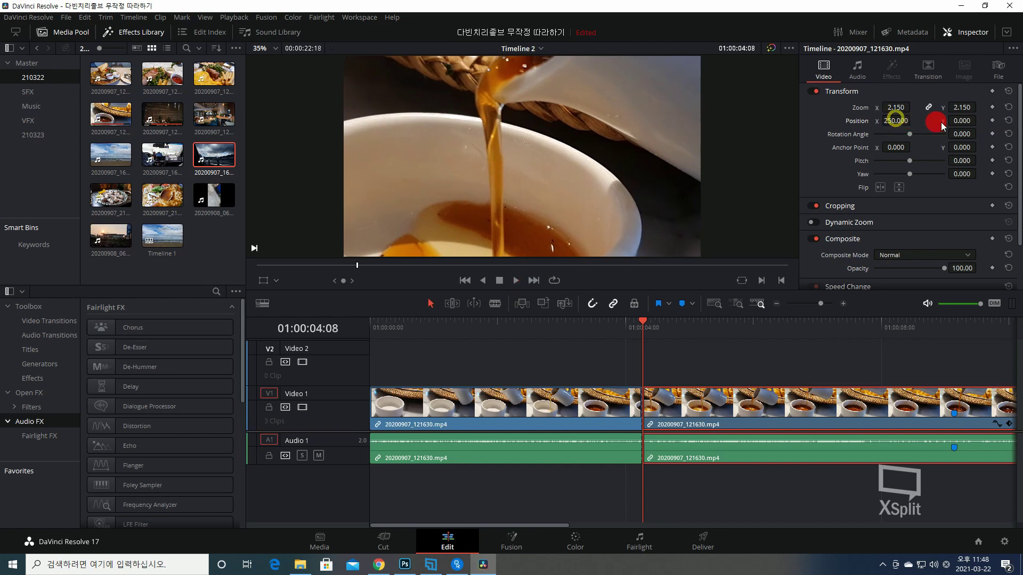
pyautogui.moveTo(959, 120); pyautogui.dragTo(958, 119)
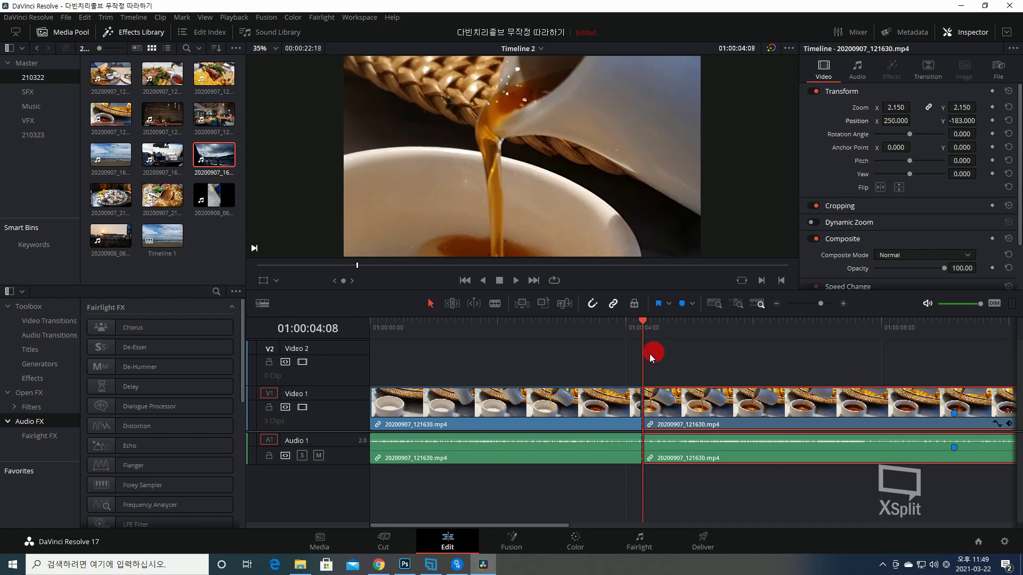
# Step: Play Timeline 2 across the cut to compare the original framing with the enlarged part
pyautogui.click(586, 330)
pyautogui.press('space')
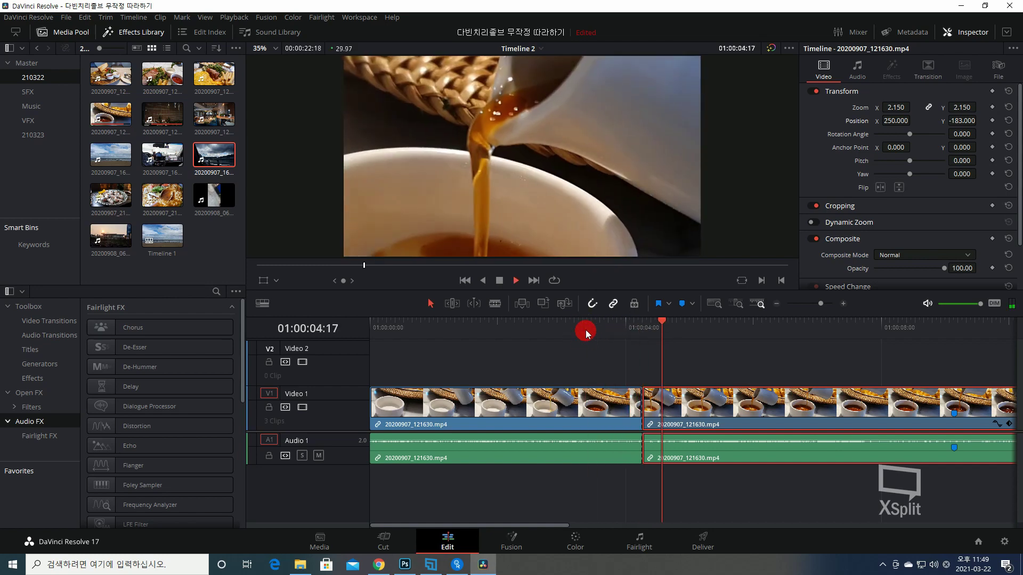
pyautogui.press('space')
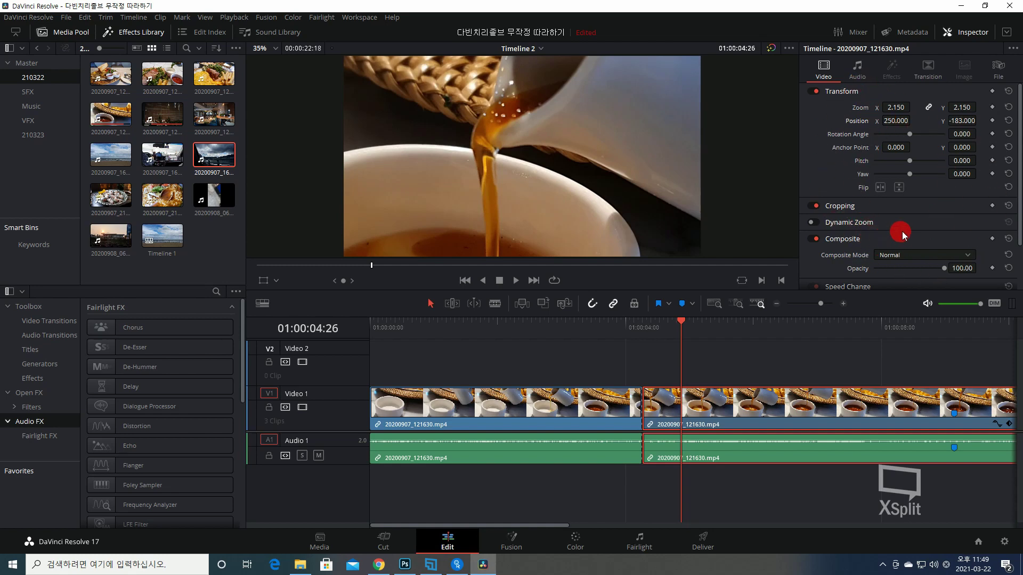
# Step: Hide and restore the Media Pool's Bin List, and go back to bin 210323 and forward to bin 210322
pyautogui.click(95, 44)
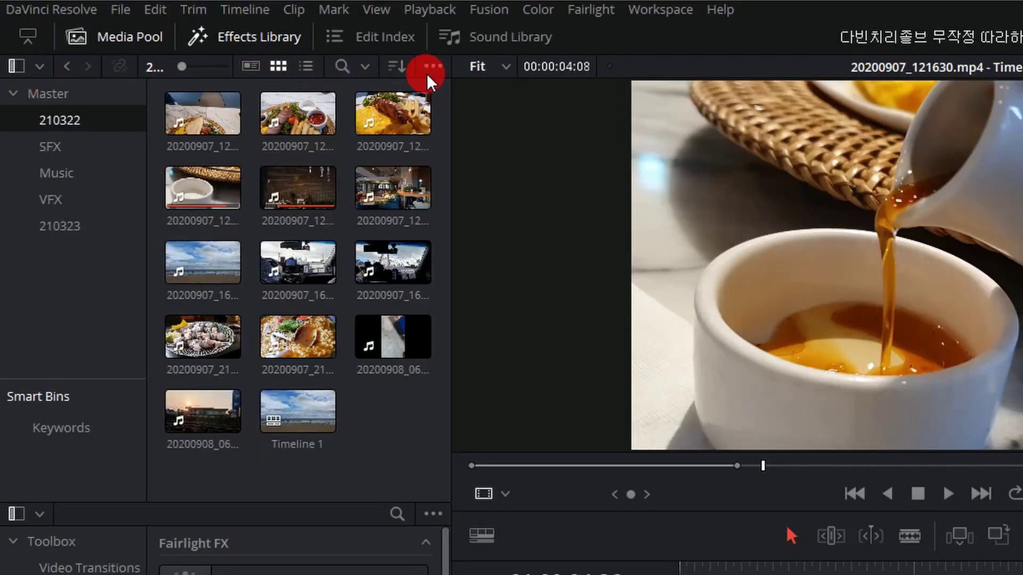
pyautogui.click(17, 67)
pyautogui.click(16, 66)
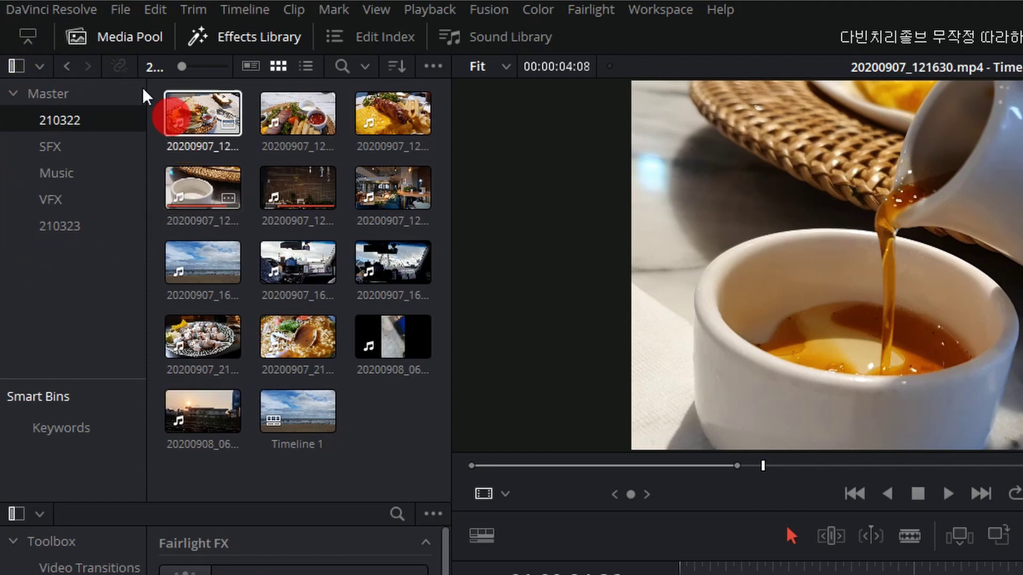
pyautogui.click(16, 66)
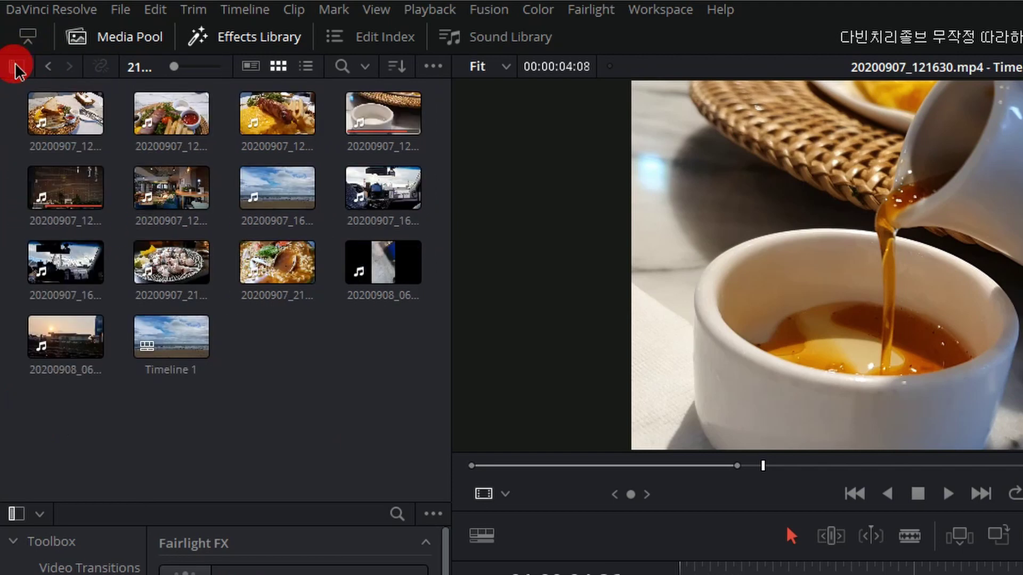
pyautogui.click(16, 66)
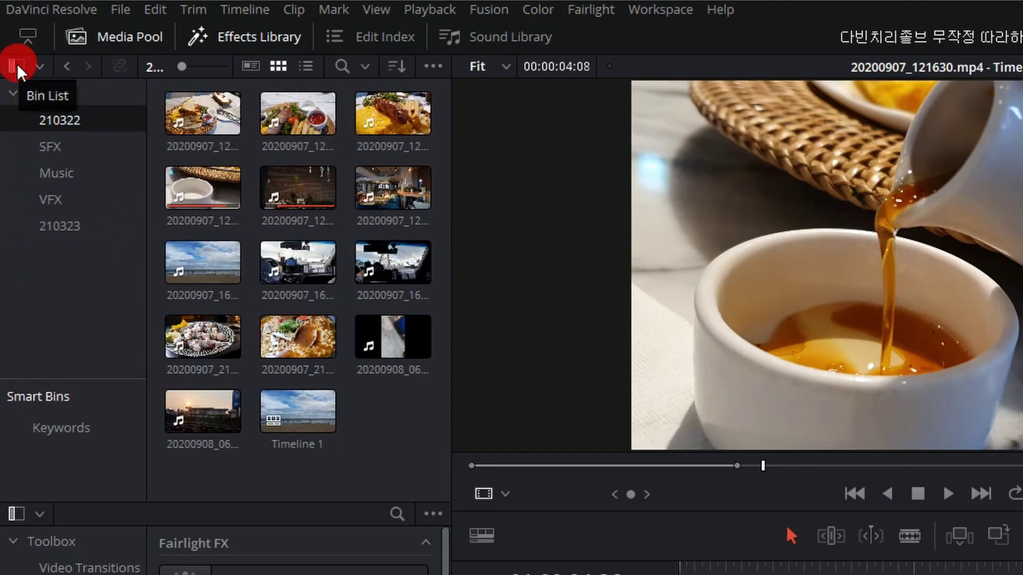
pyautogui.click(68, 67)
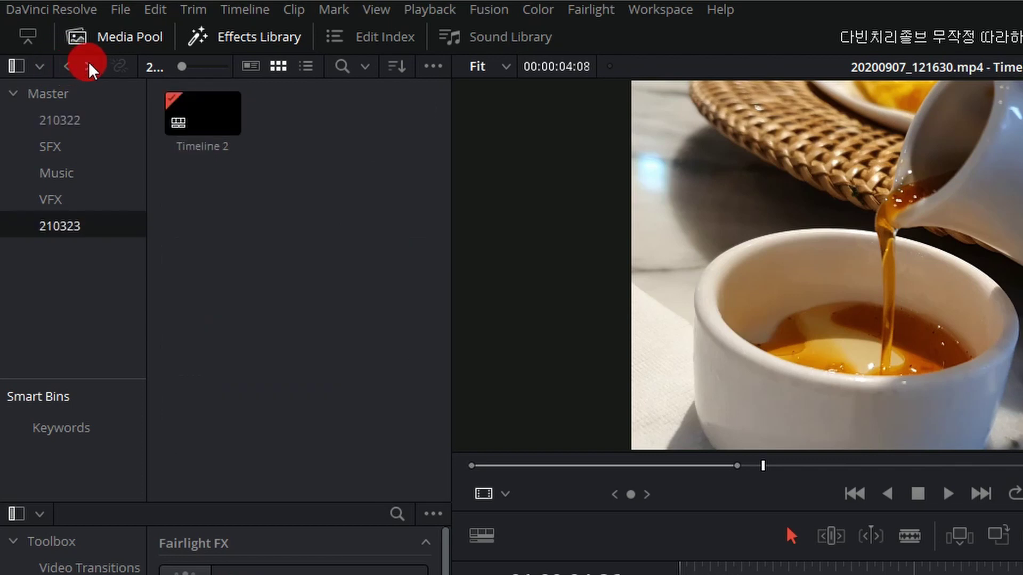
pyautogui.click(93, 68)
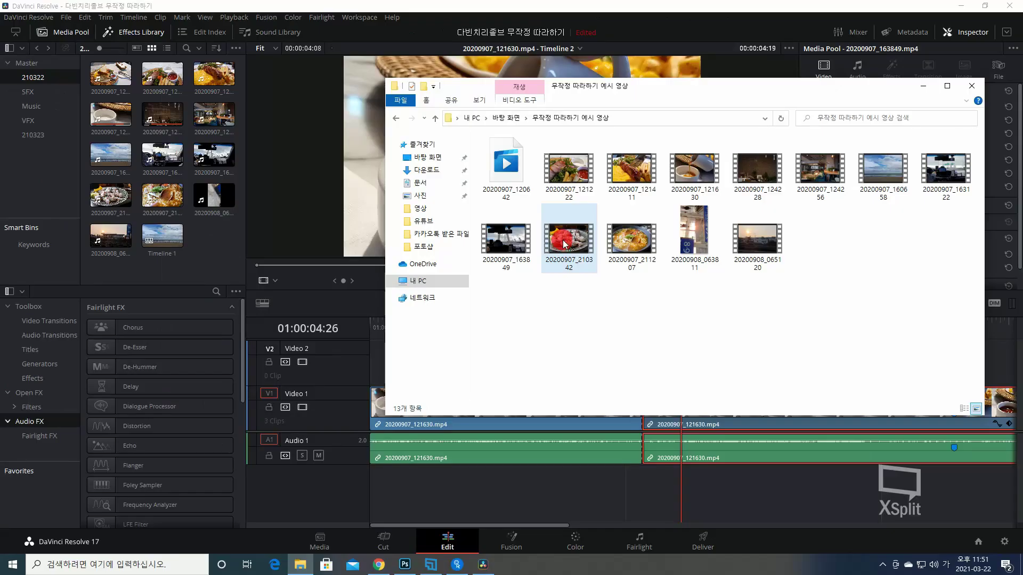
# Step: Move source video 20200907_210342 from the 무작정 따라하기 예시 영상 folder to 바탕 화면, and select its clip in bin 210322
pyautogui.moveTo(565, 241); pyautogui.dragTo(423, 159)
pyautogui.moveTo(217, 244); pyautogui.dragTo(168, 230)
pyautogui.click(300, 565)
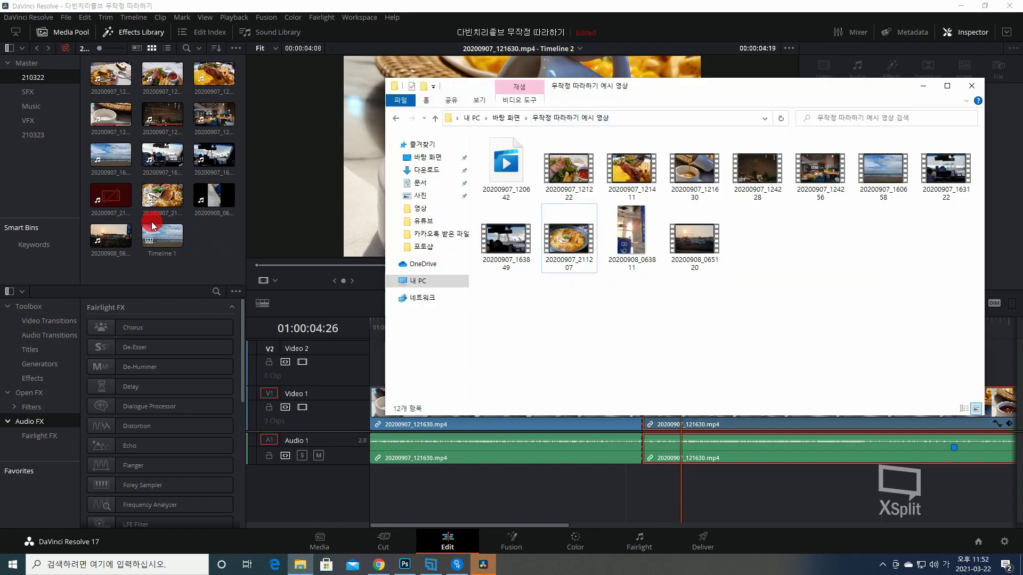
pyautogui.click(117, 205)
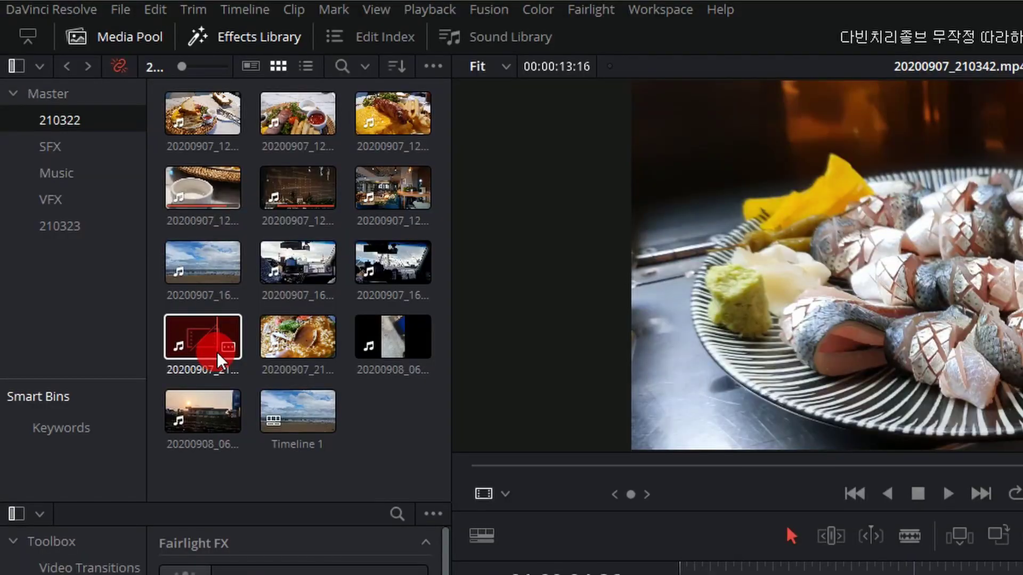
pyautogui.click(217, 352)
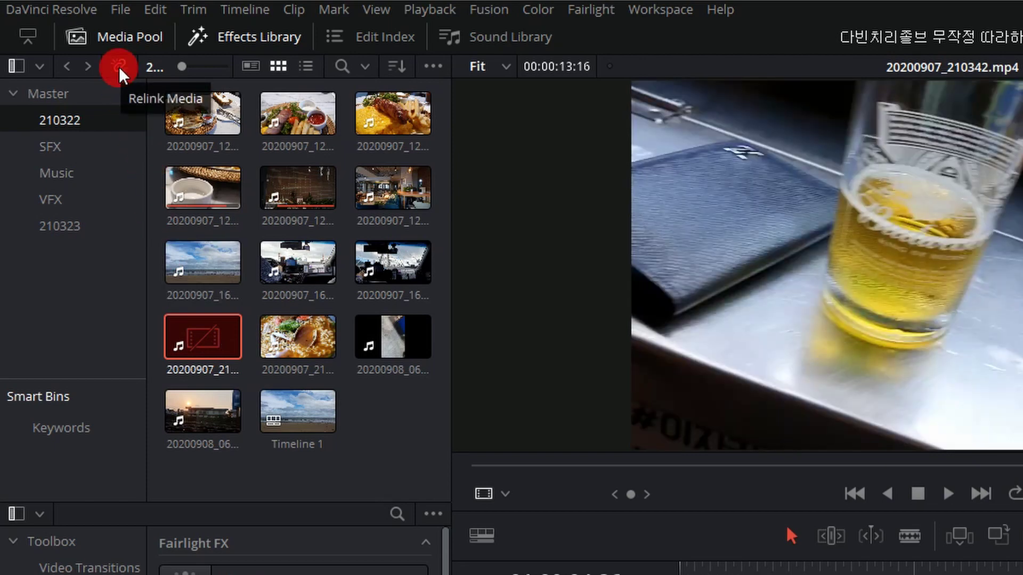
# Step: Relink the missing clip 20200907_210342.mp4 by locating its source folder as 바탕 화면
pyautogui.click(119, 67)
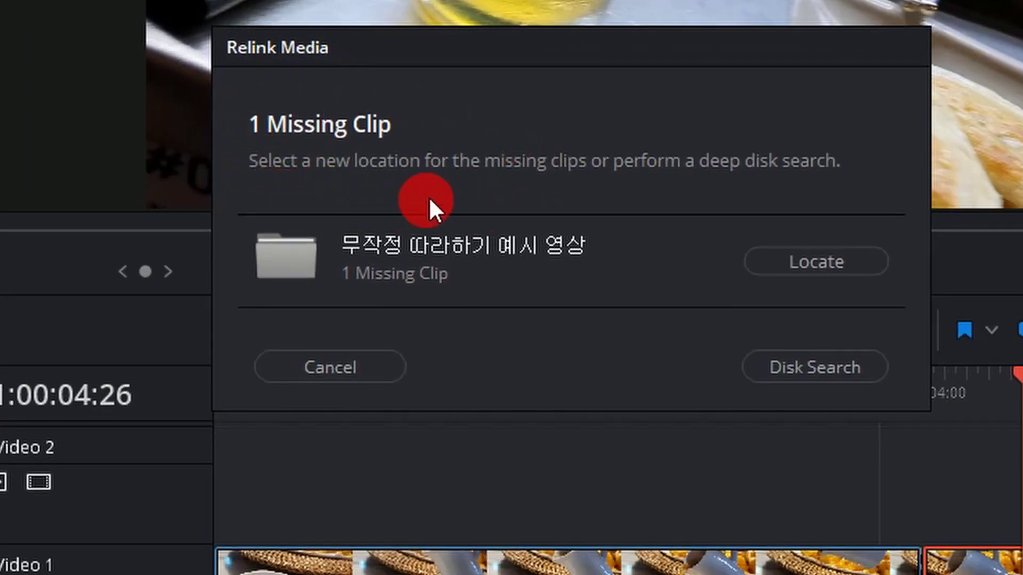
pyautogui.click(794, 269)
pyautogui.click(360, 242)
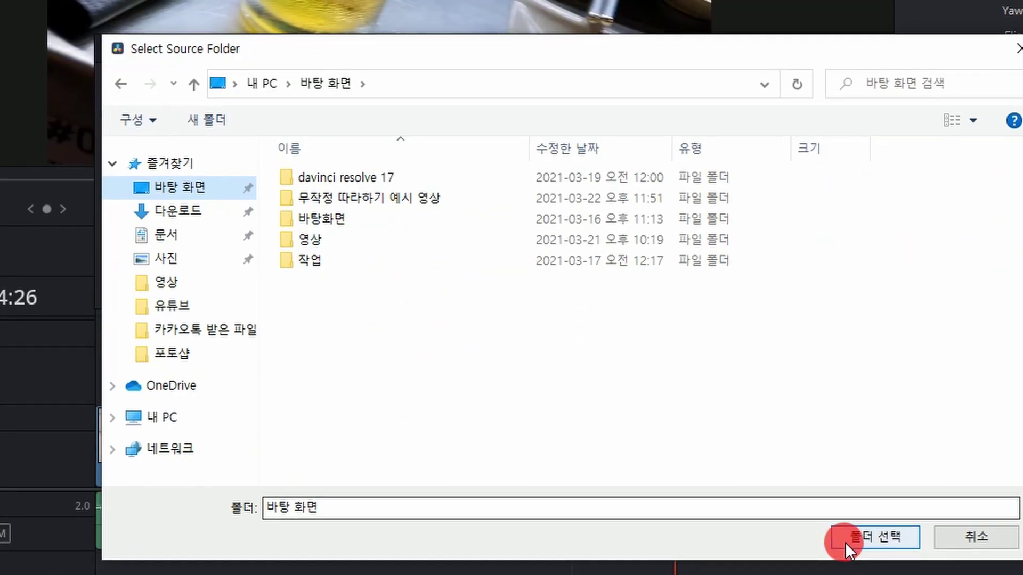
pyautogui.click(845, 542)
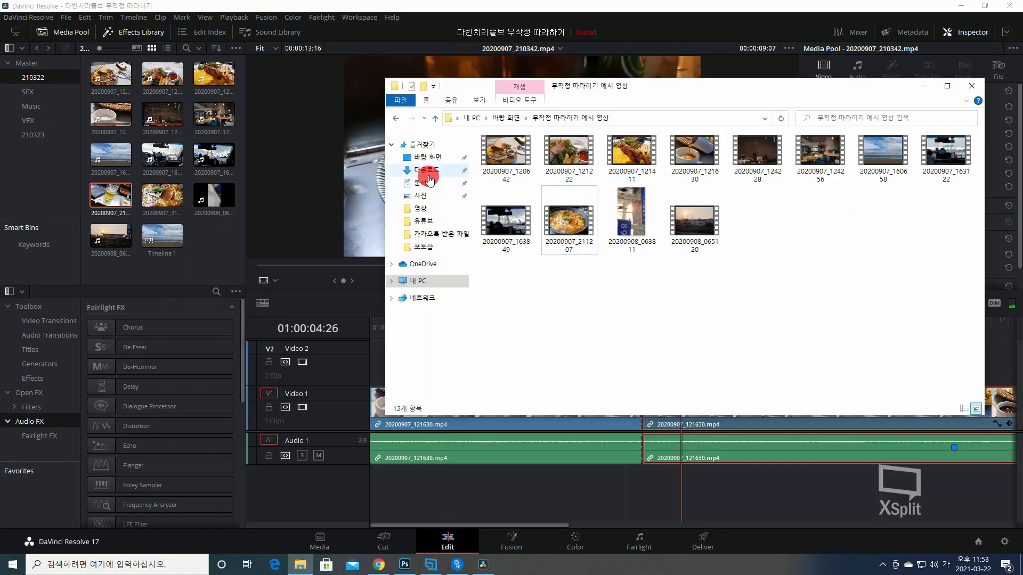
# Step: Return source video 20200907_210342 from 바탕 화면 to the 무작정 따라하기 예시 영상 folder, and select its clip in bin 210322
pyautogui.click(434, 153)
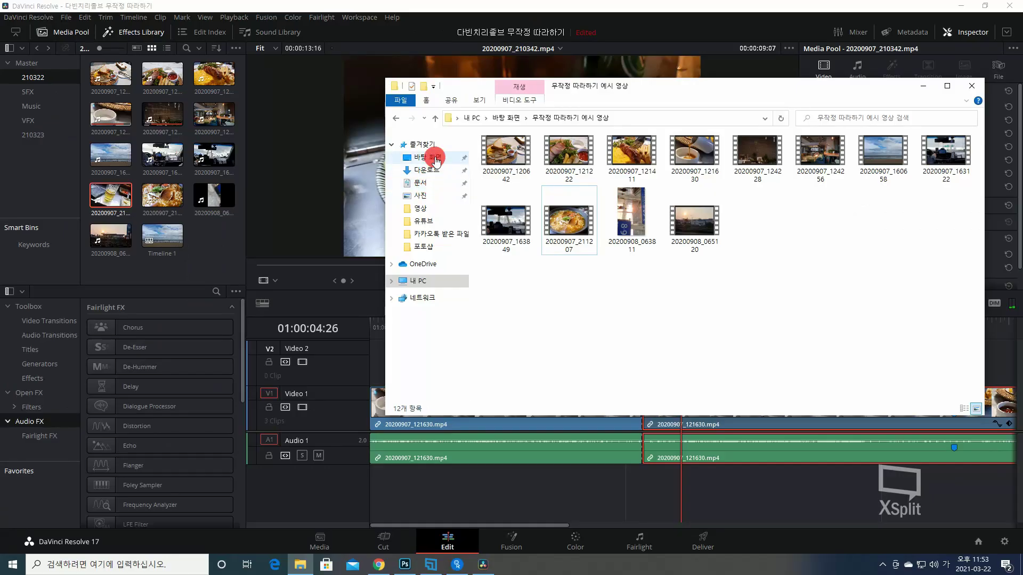
pyautogui.click(119, 66)
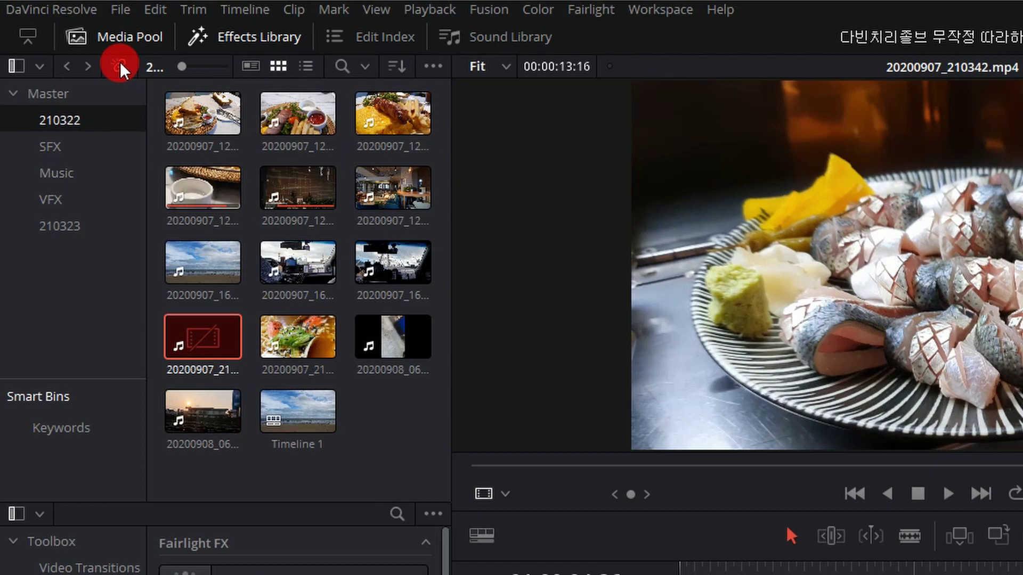
pyautogui.click(196, 352)
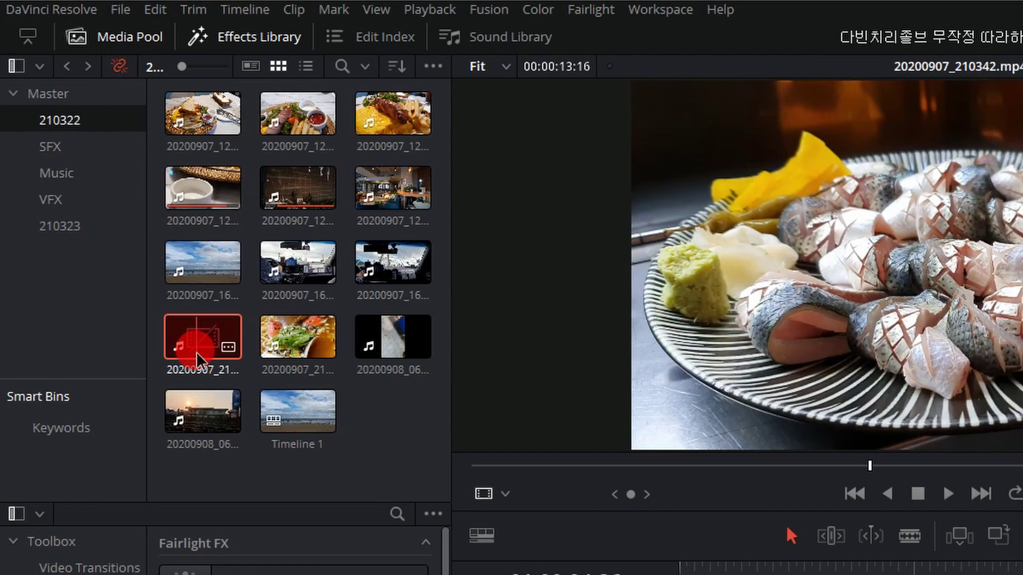
# Step: Relink only the selected clip 20200907_210342.mp4 to the 무작정 따라하기 예시 영상 folder and check its thumbnail
pyautogui.rightClick(196, 351)
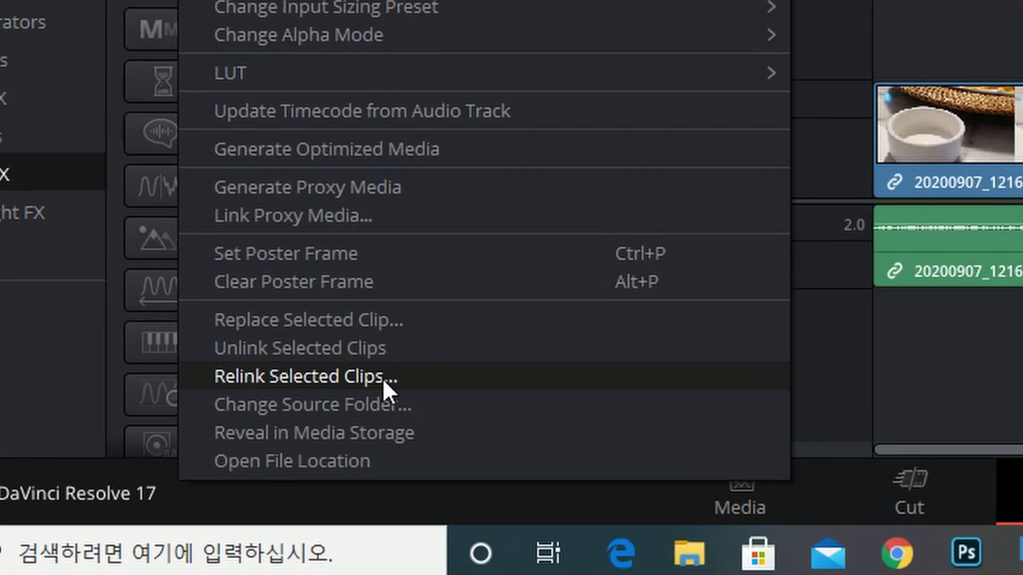
pyautogui.click(382, 376)
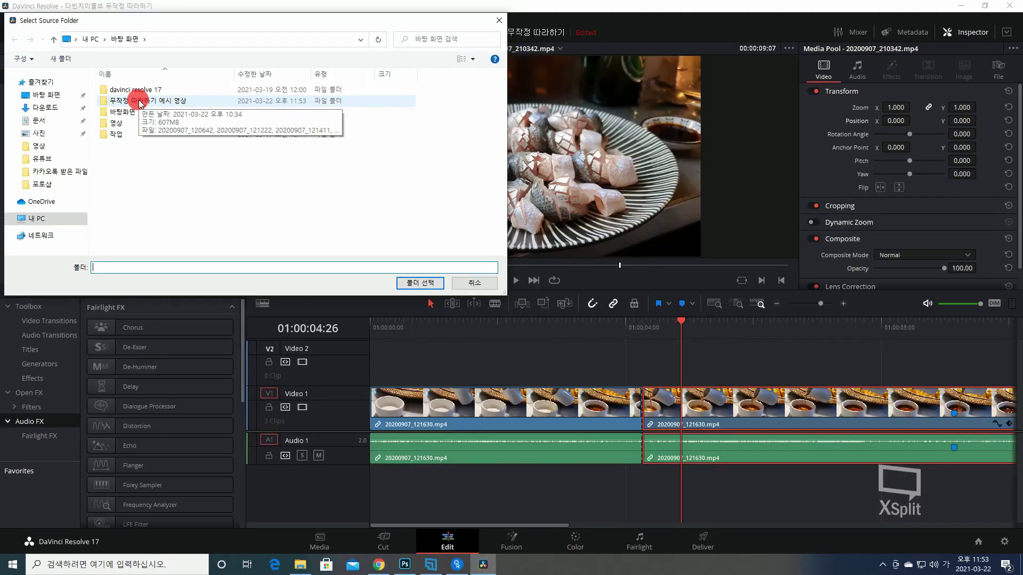
pyautogui.doubleClick(141, 103)
pyautogui.click(407, 288)
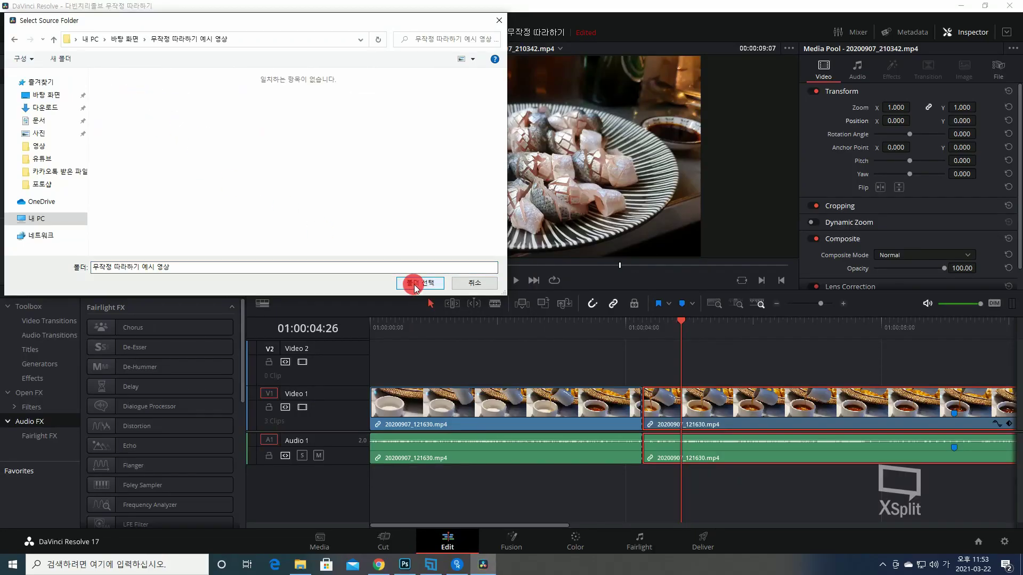
pyautogui.click(117, 162)
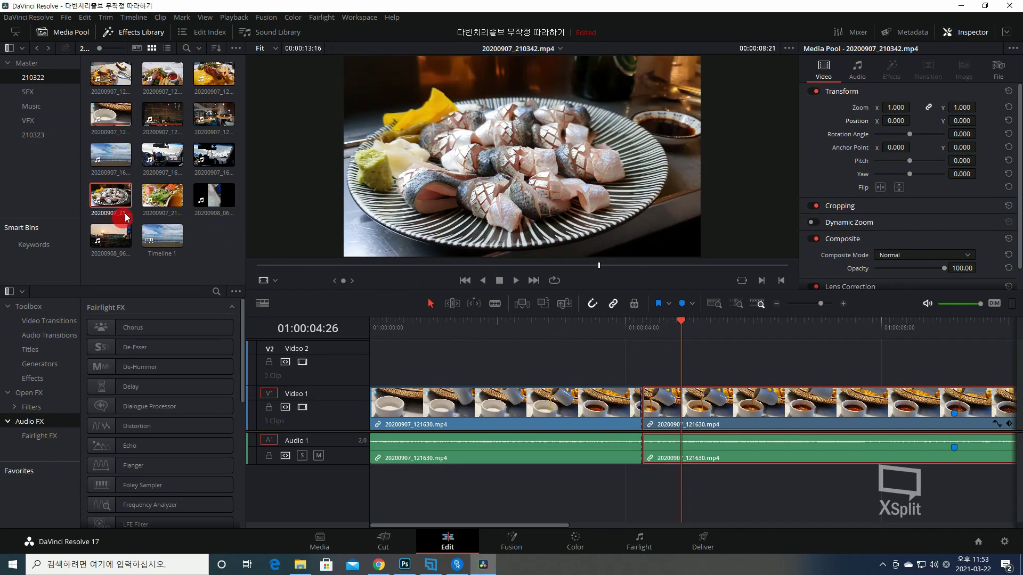
pyautogui.click(109, 180)
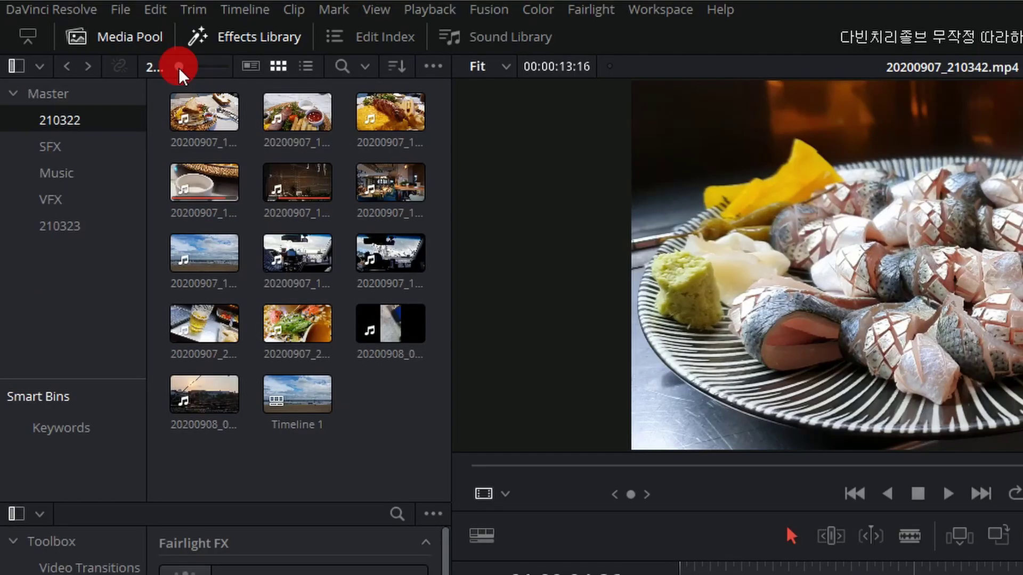
# Step: Try the Media Pool's thumbnail size control, and compare bin 210322 in metadata, thumbnail and list views, ending in list view
pyautogui.click(98, 48)
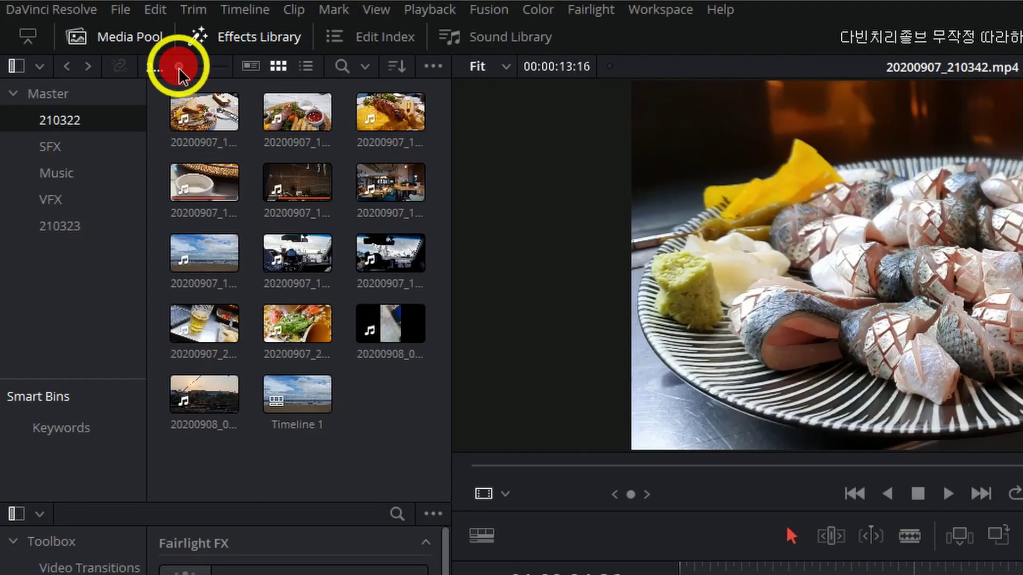
pyautogui.moveTo(180, 70)
pyautogui.mouseDown()
pyautogui.moveTo(200, 67)
pyautogui.moveTo(162, 74)
pyautogui.mouseUp()
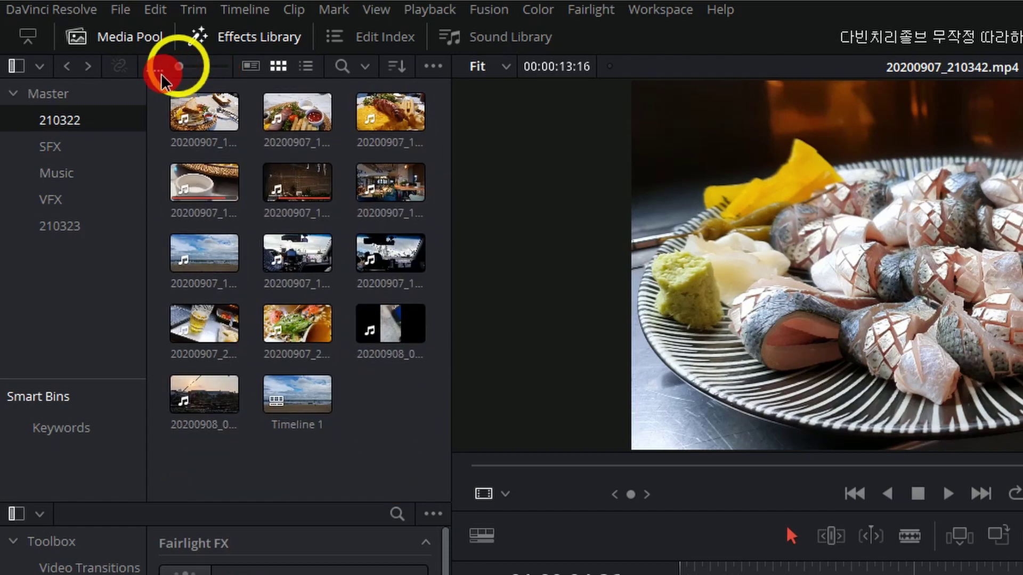
pyautogui.click(249, 66)
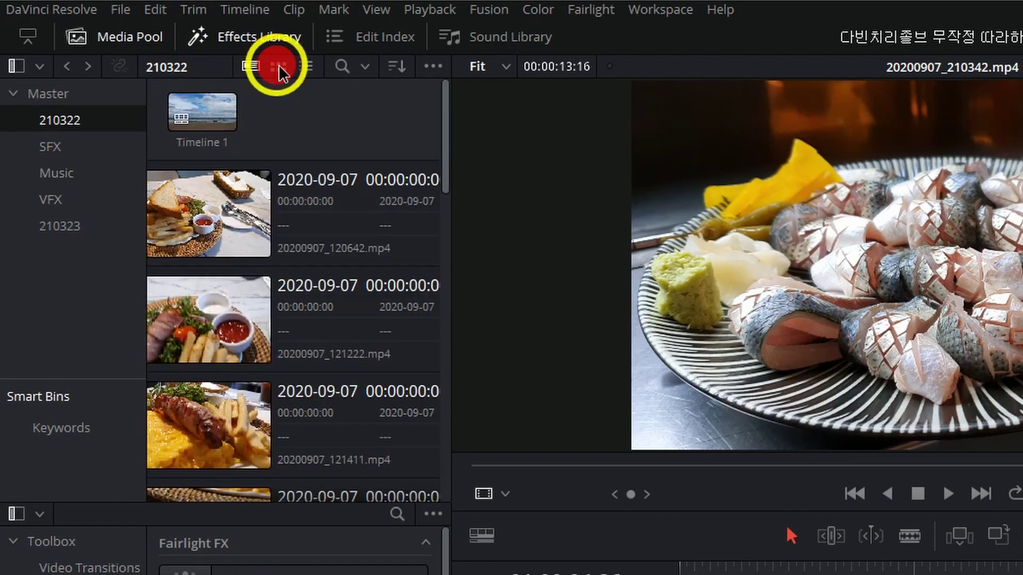
pyautogui.click(279, 67)
pyautogui.click(304, 66)
pyautogui.click(279, 66)
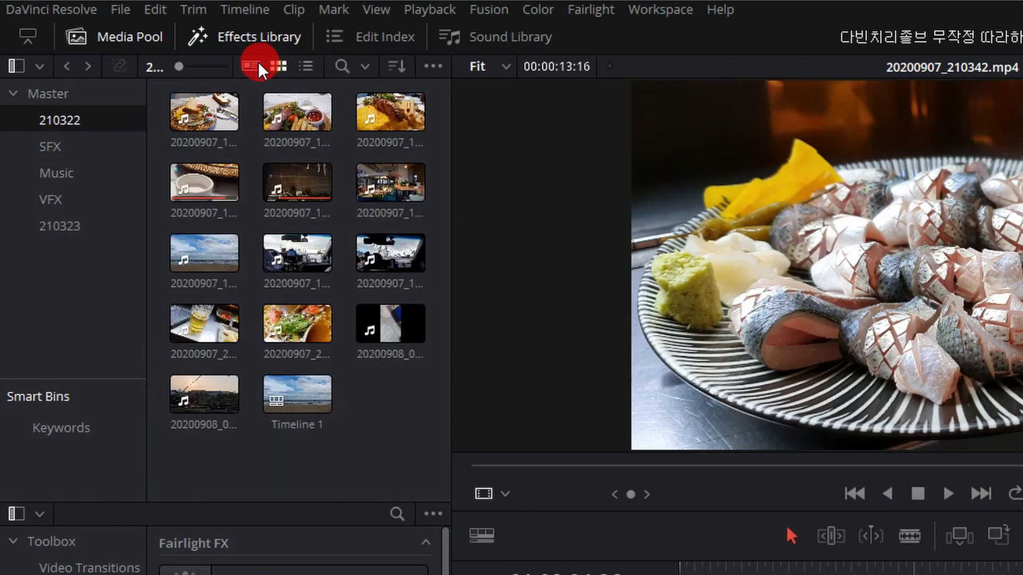
pyautogui.click(255, 66)
pyautogui.click(306, 66)
# Step: Search bin 210322 by File Name for "time" and select Timeline 1
pyautogui.click(343, 66)
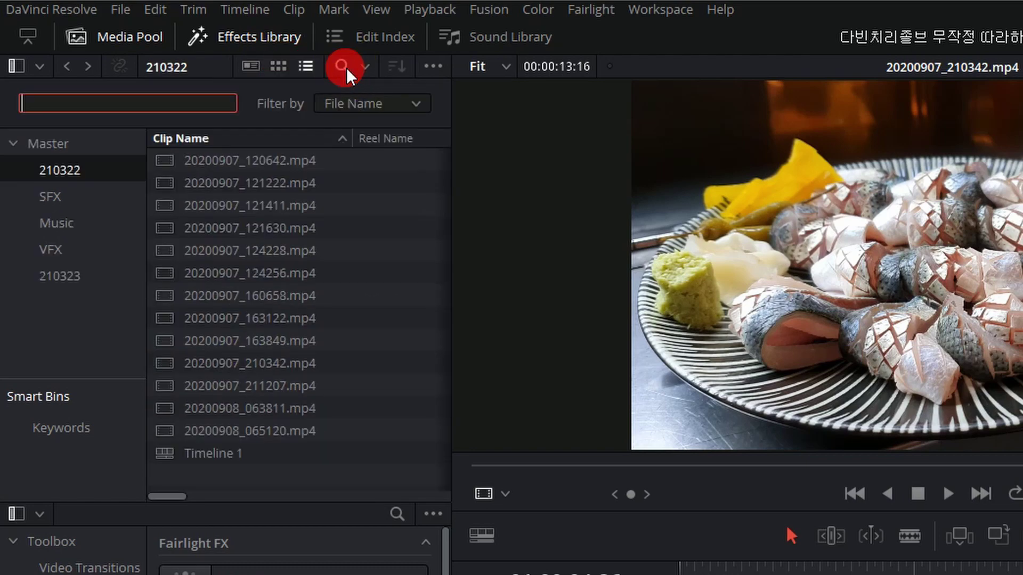
pyautogui.click(141, 106)
pyautogui.write('ㅅㅑㅡ')
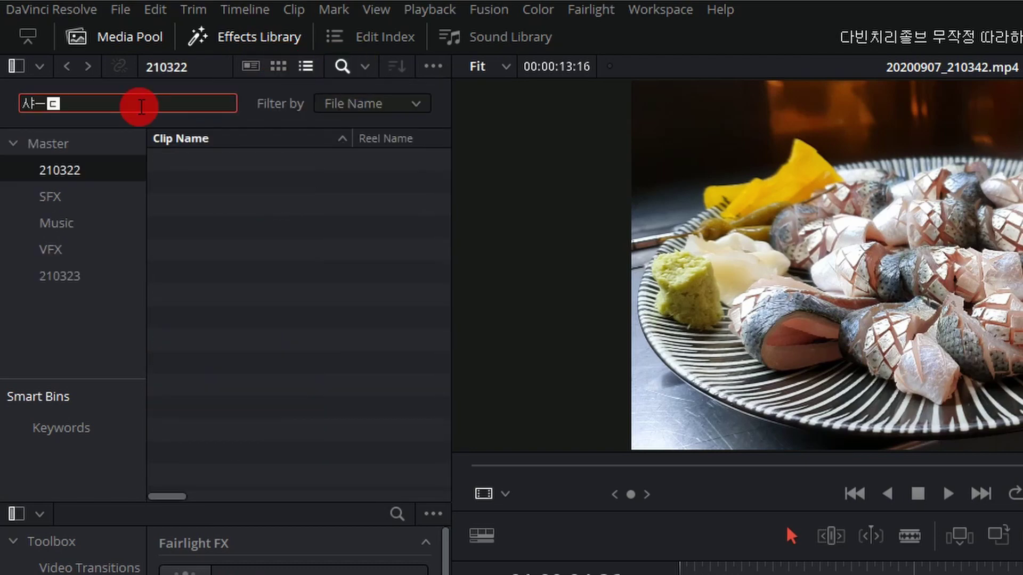
pyautogui.press('BackSpace')
pyautogui.press('BackSpace')
pyautogui.write('time')
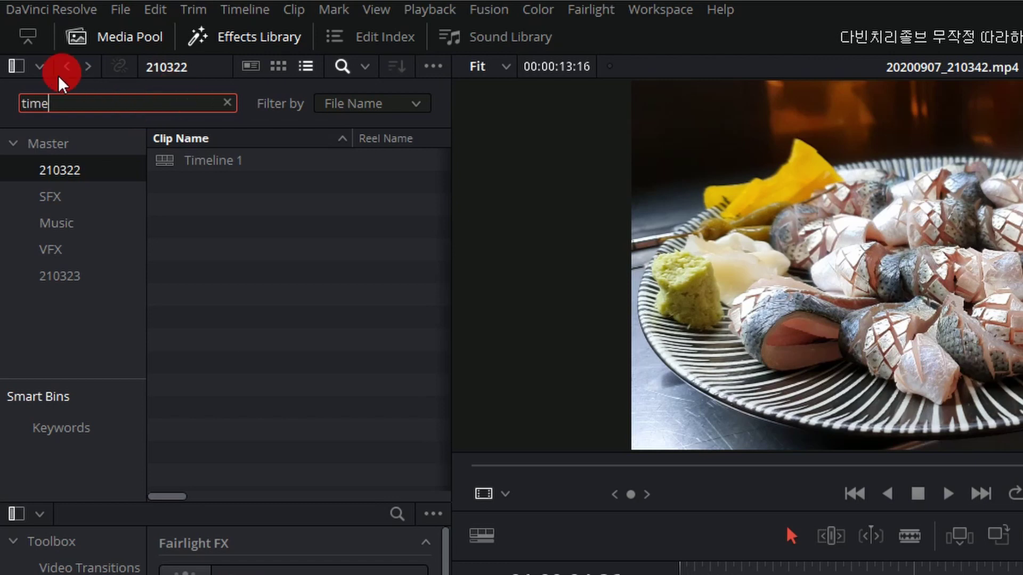
pyautogui.click(221, 160)
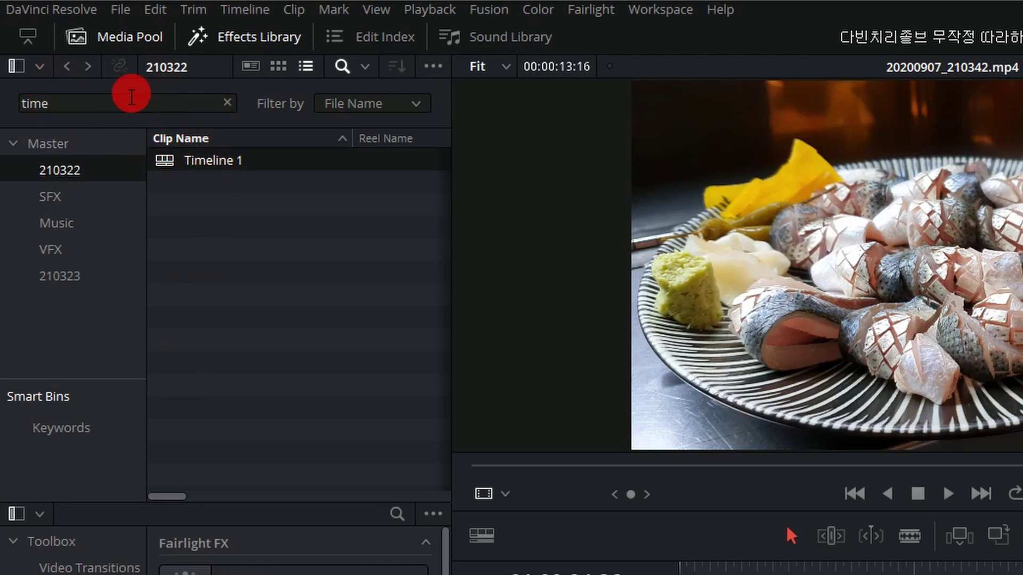
# Step: Examine the search's Filter by fields, clear the search, and browse bins Music, VFX and 210322
pyautogui.click(417, 105)
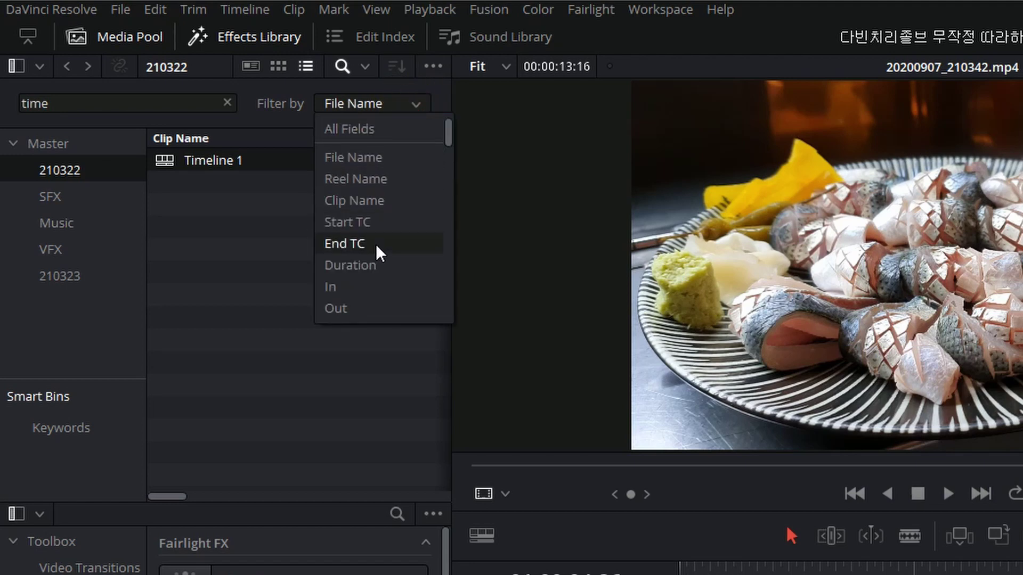
pyautogui.click(135, 102)
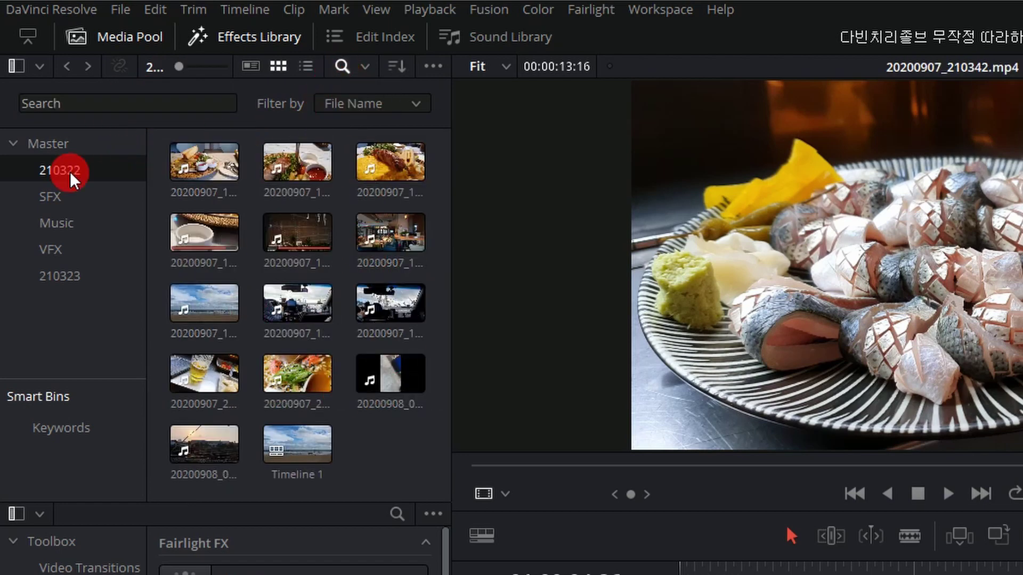
pyautogui.click(63, 223)
pyautogui.click(52, 251)
pyautogui.click(61, 169)
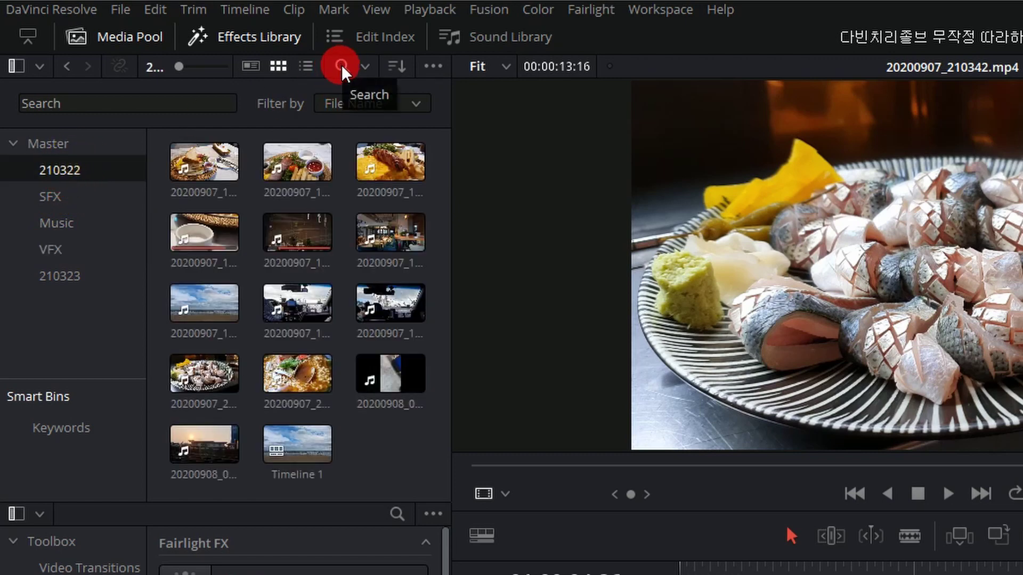
# Step: Examine the Media Pool's sort orders and its additional display and log options
pyautogui.click(398, 69)
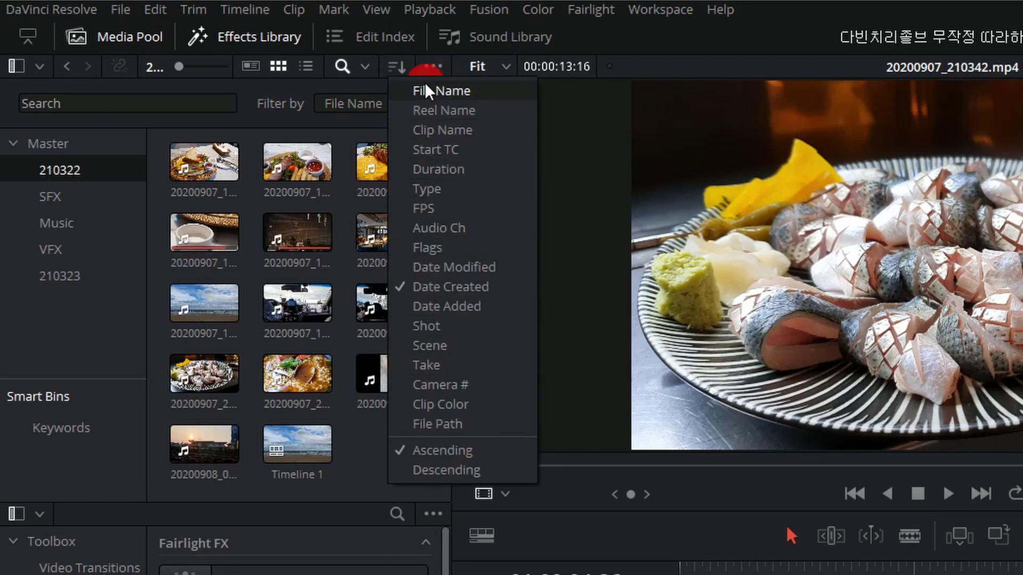
pyautogui.click(434, 67)
pyautogui.click(434, 68)
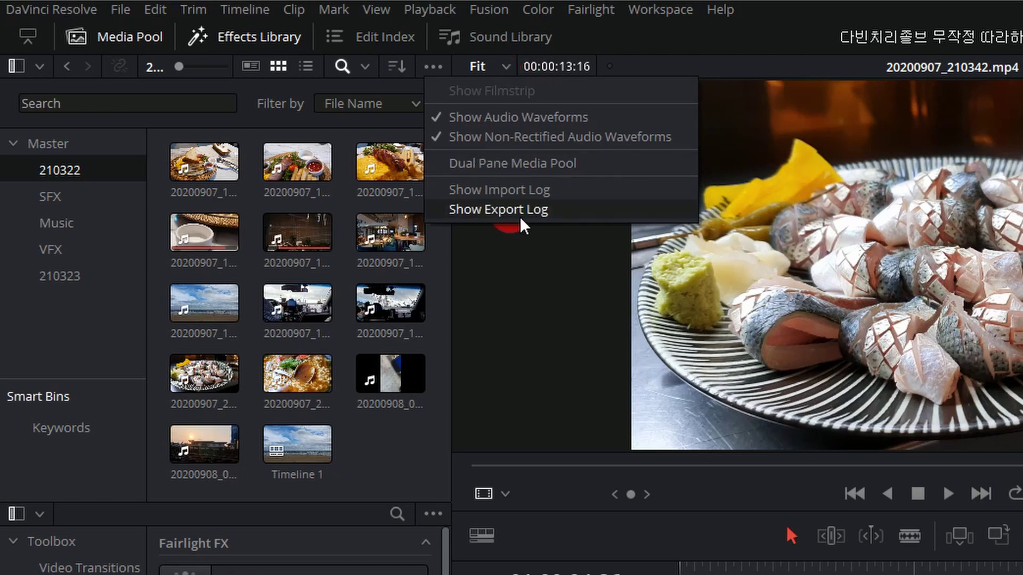
pyautogui.click(518, 109)
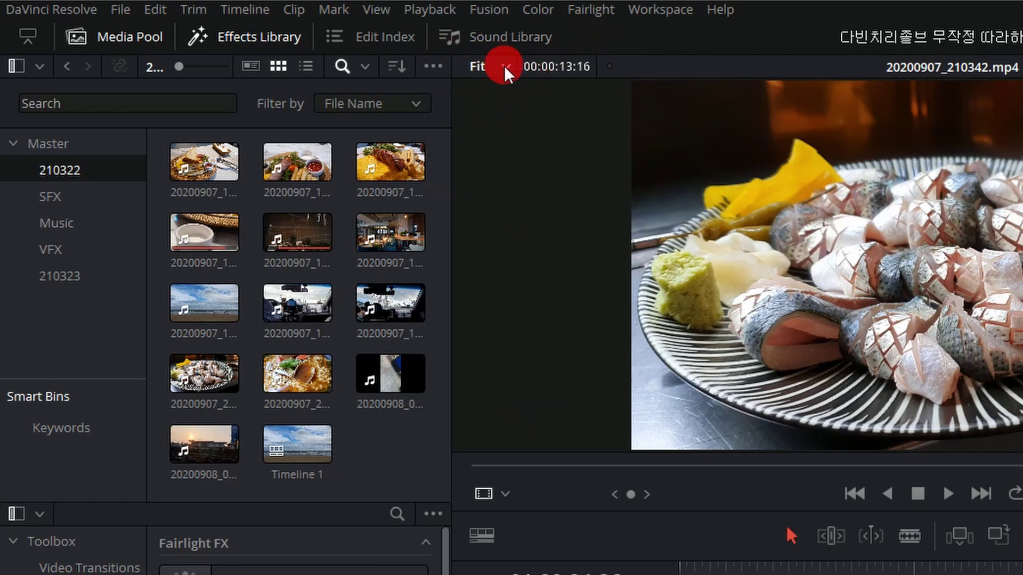
# Step: Switch the viewer from the source clip to Timeline 2, look at its zoom levels, and enlarge the viewer slightly over the timeline
pyautogui.press('q')
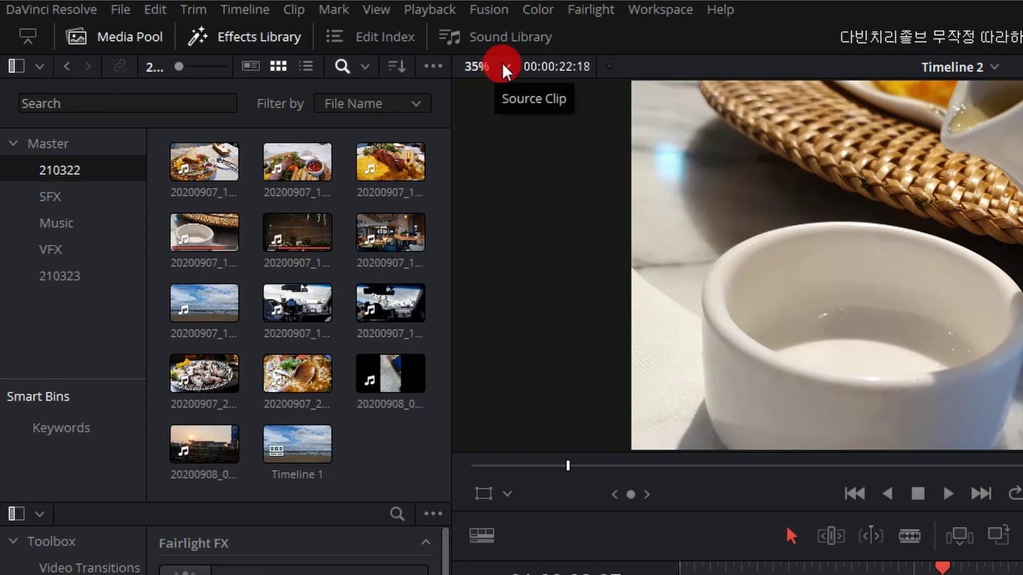
pyautogui.click(498, 68)
pyautogui.click(618, 373)
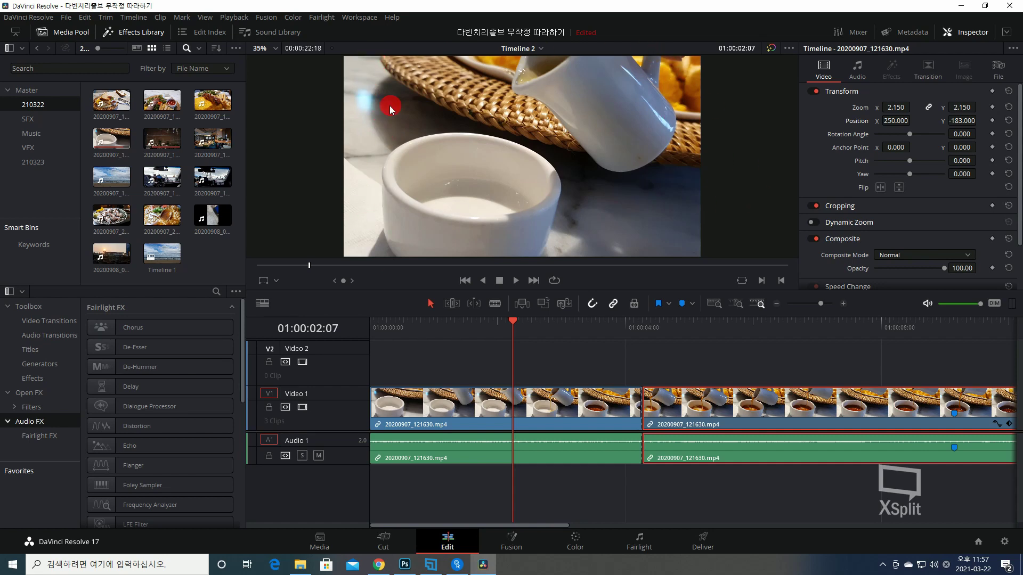
pyautogui.moveTo(443, 316); pyautogui.dragTo(442, 433)
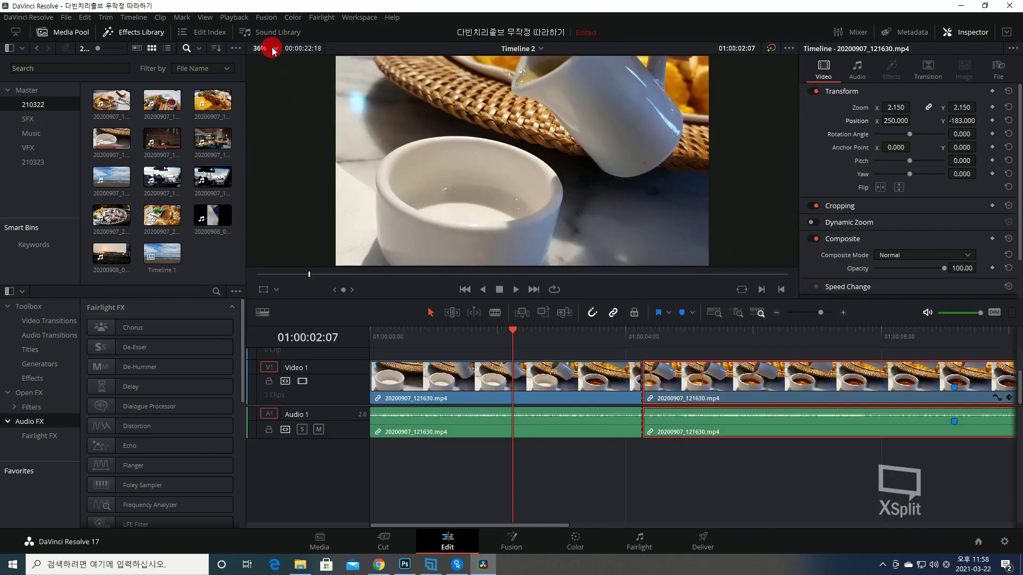
# Step: Try the timeline viewer's zoom at 12.5% and 100%, and return it to Fit
pyautogui.click(275, 49)
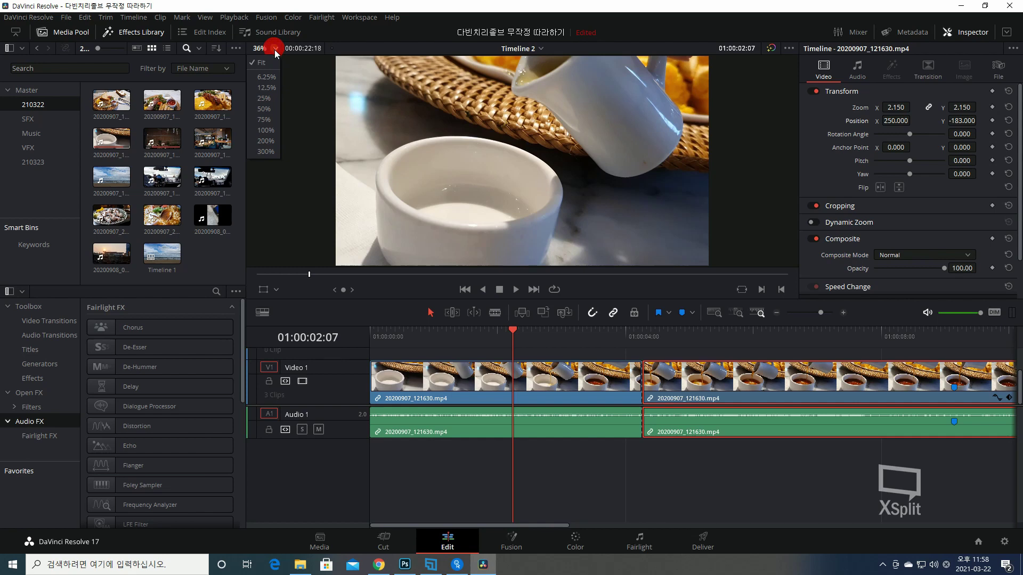
pyautogui.click(267, 89)
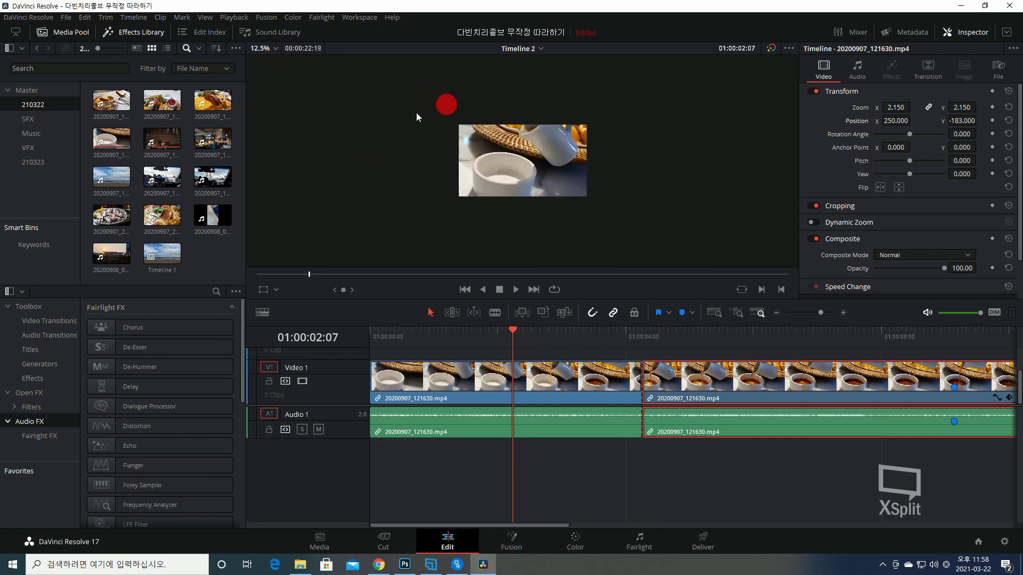
pyautogui.click(274, 50)
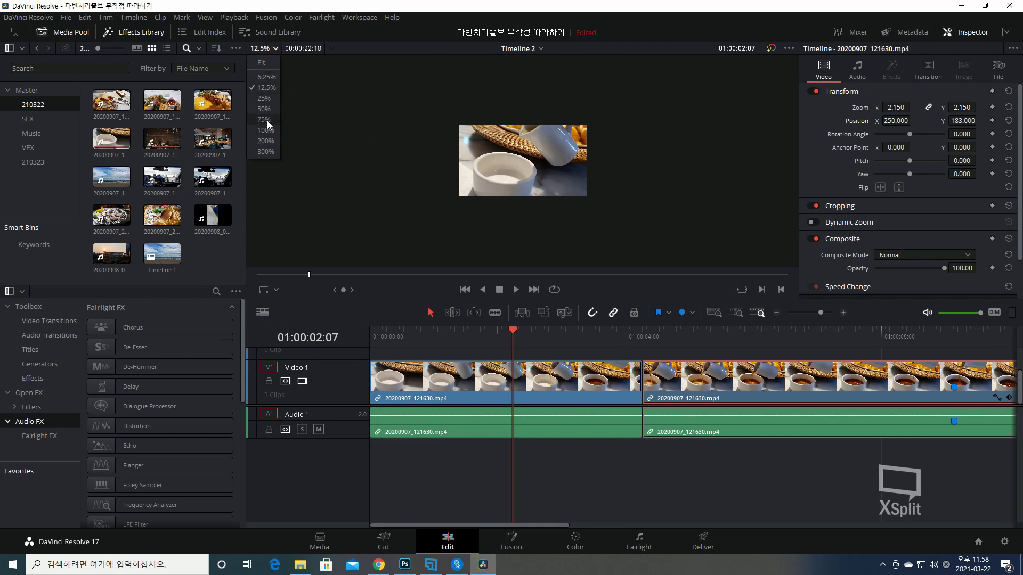
pyautogui.click(266, 130)
pyautogui.click(275, 49)
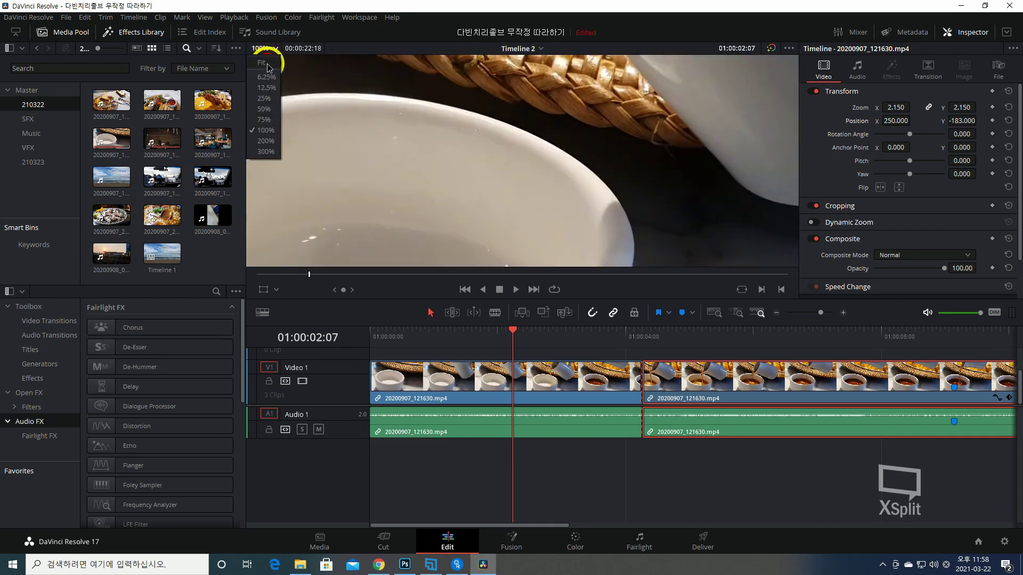
pyautogui.click(267, 64)
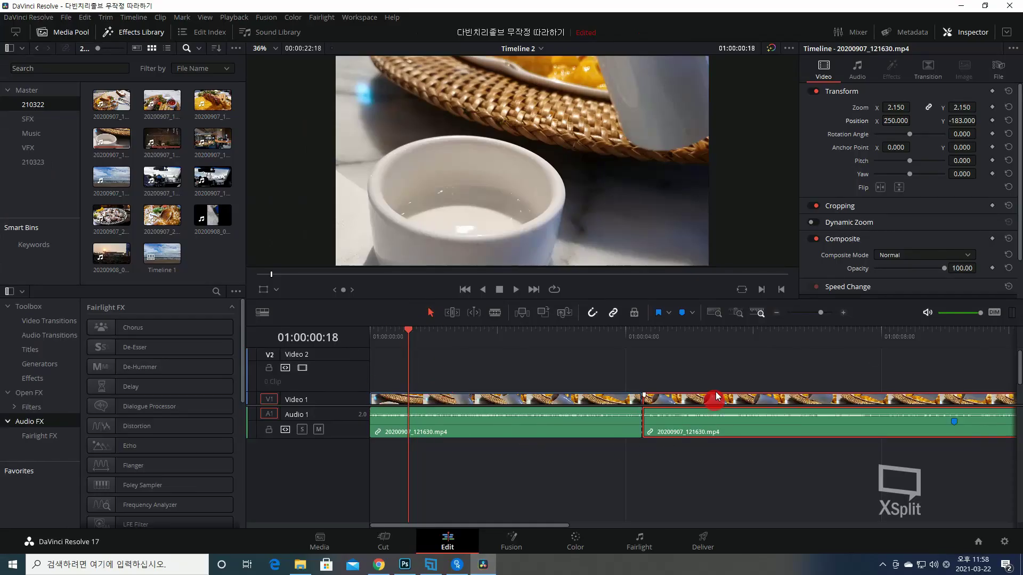
# Step: Open Timeline 2 from bin 210323, switch the viewer to Timeline 1, and scrub through its beach clip
pyautogui.moveTo(452, 334); pyautogui.dragTo(490, 334)
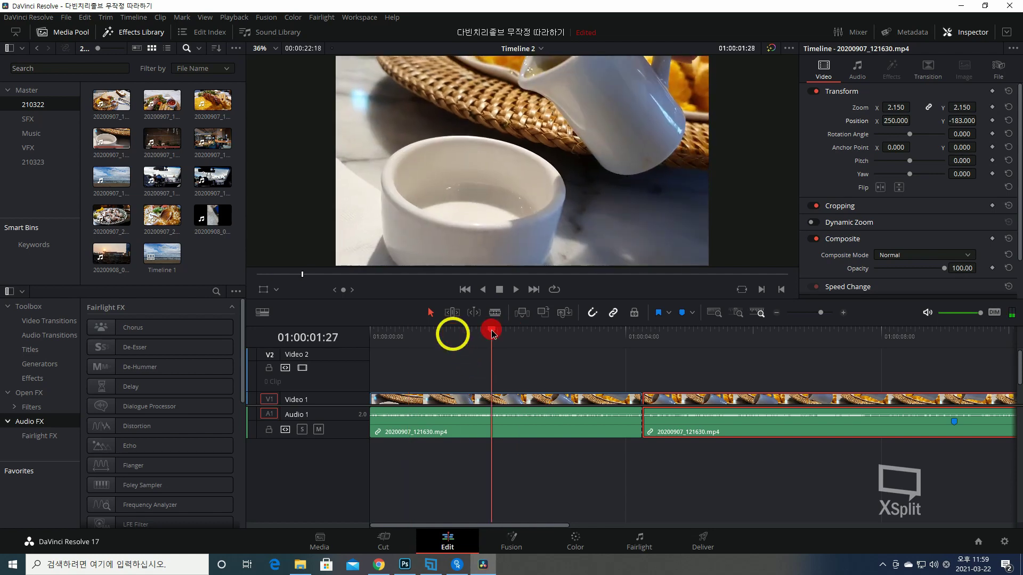
pyautogui.click(40, 162)
pyautogui.doubleClick(109, 103)
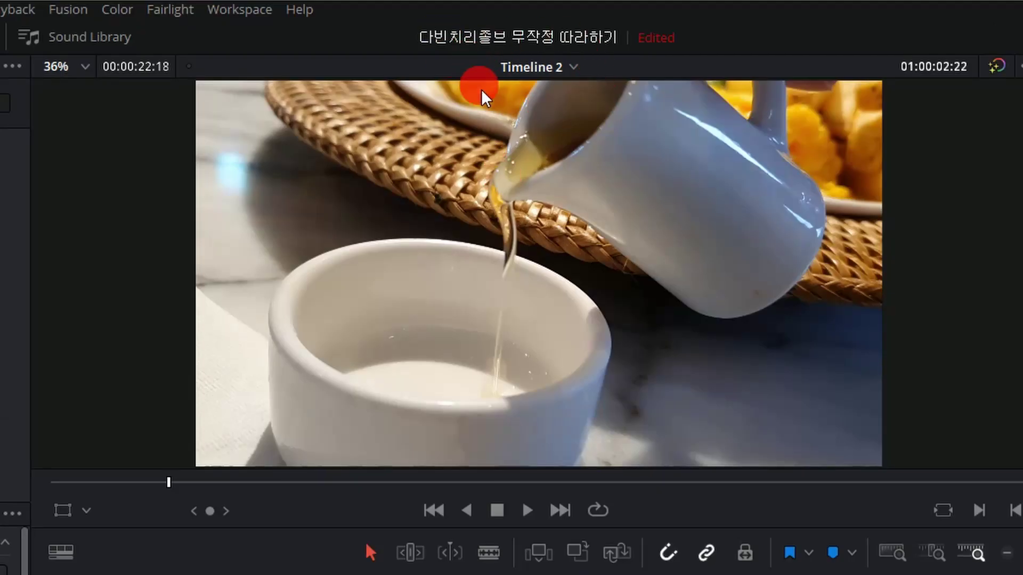
pyautogui.click(569, 82)
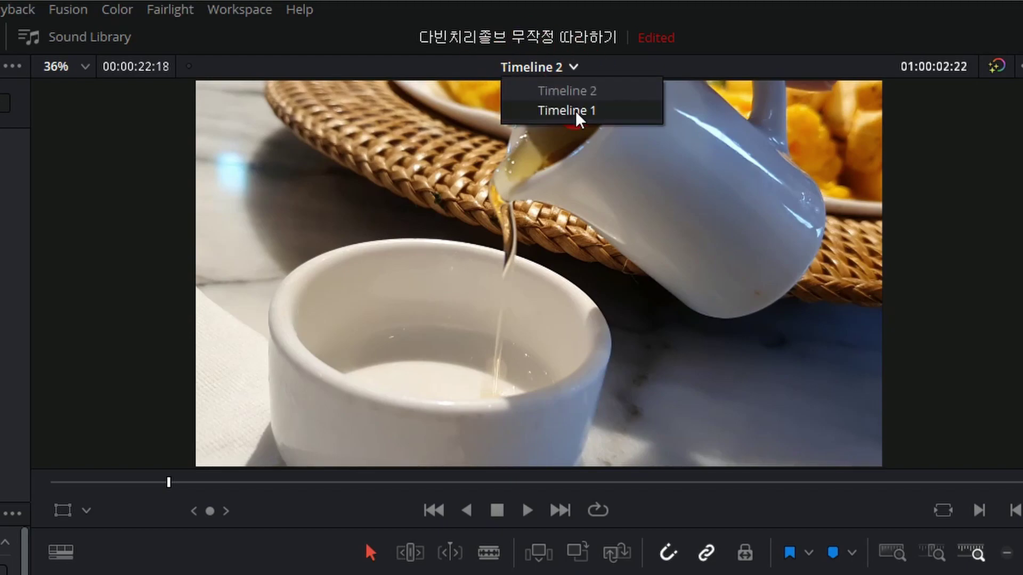
pyautogui.click(575, 111)
pyautogui.moveTo(395, 337)
pyautogui.mouseDown()
pyautogui.moveTo(474, 335)
pyautogui.moveTo(396, 335)
pyautogui.mouseUp()
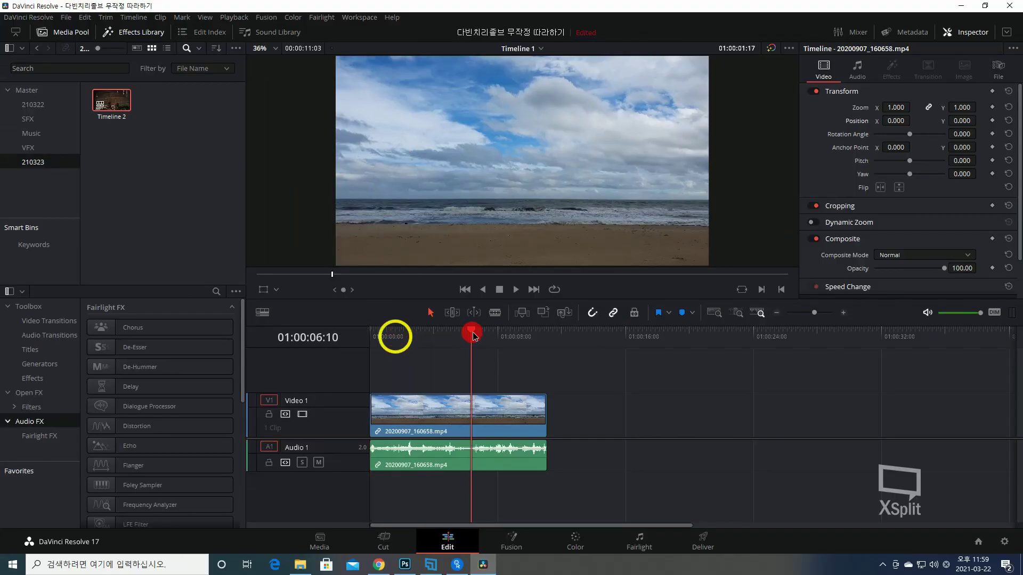
# Step: Scrub clip 20200907_124228.mp4 from bin 210322 in the source viewer to about 00:00:09:21, and select Timeline 1
pyautogui.click(144, 153)
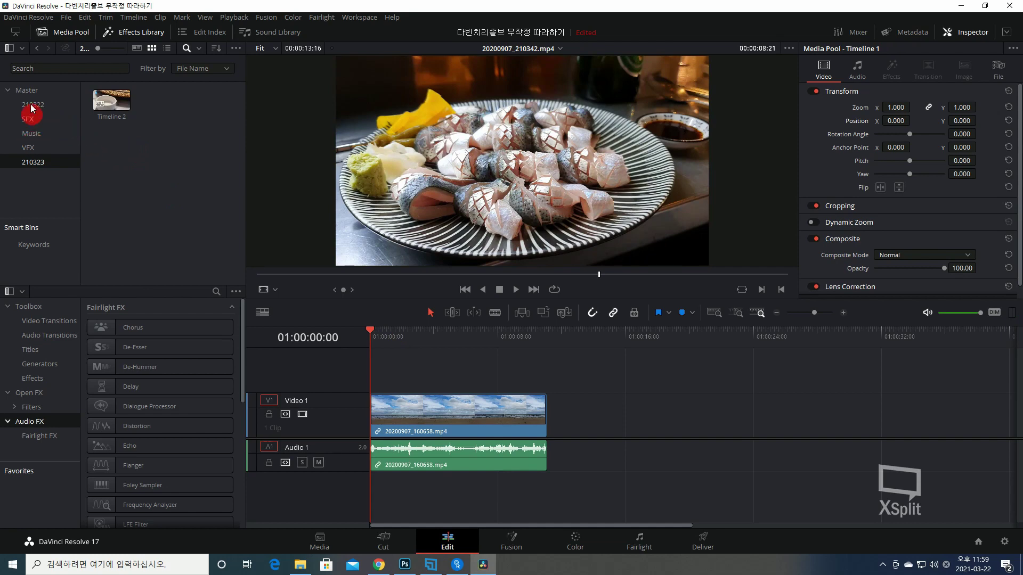
pyautogui.click(32, 106)
pyautogui.click(160, 139)
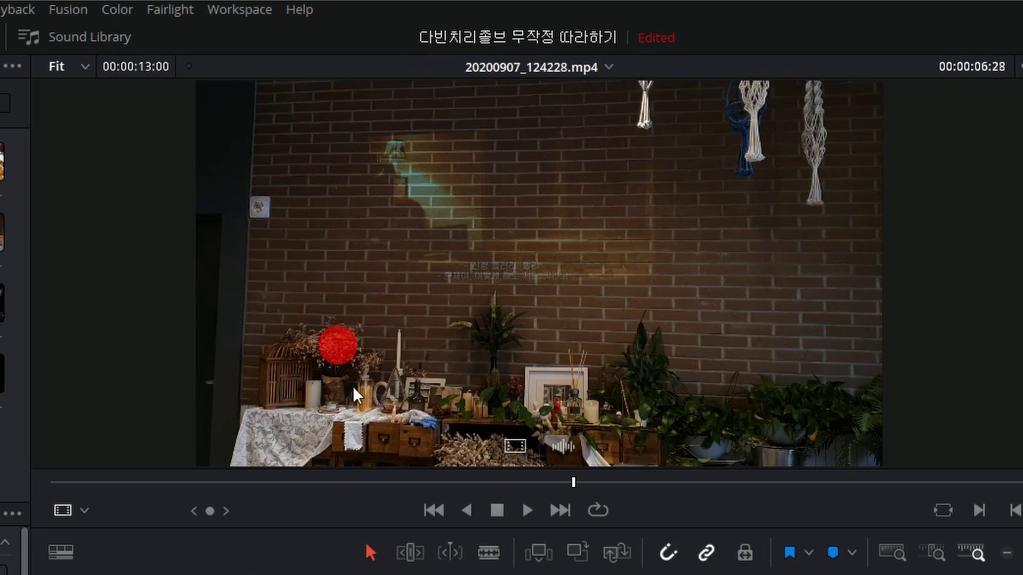
pyautogui.moveTo(373, 479); pyautogui.dragTo(742, 471)
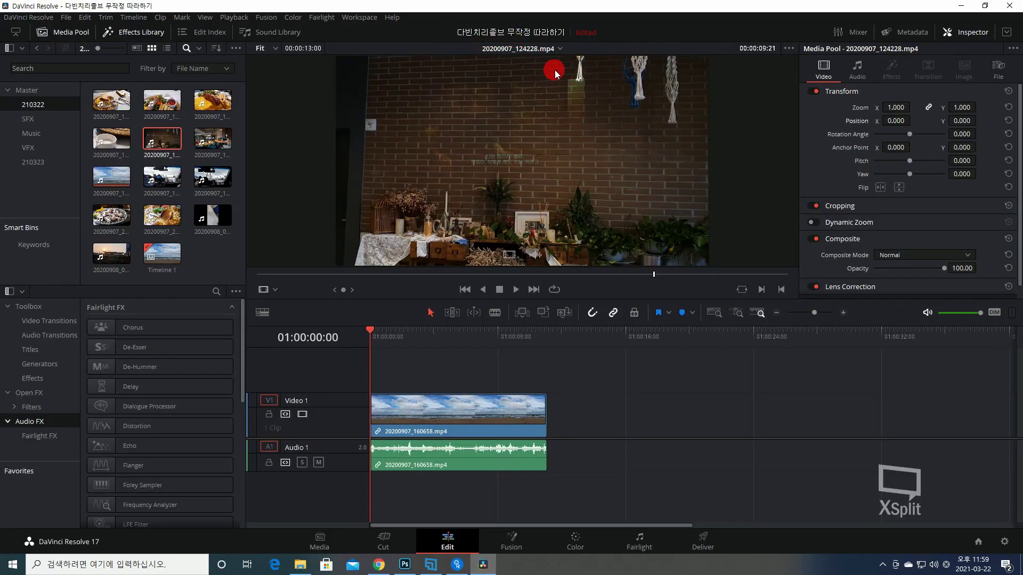
pyautogui.click(162, 253)
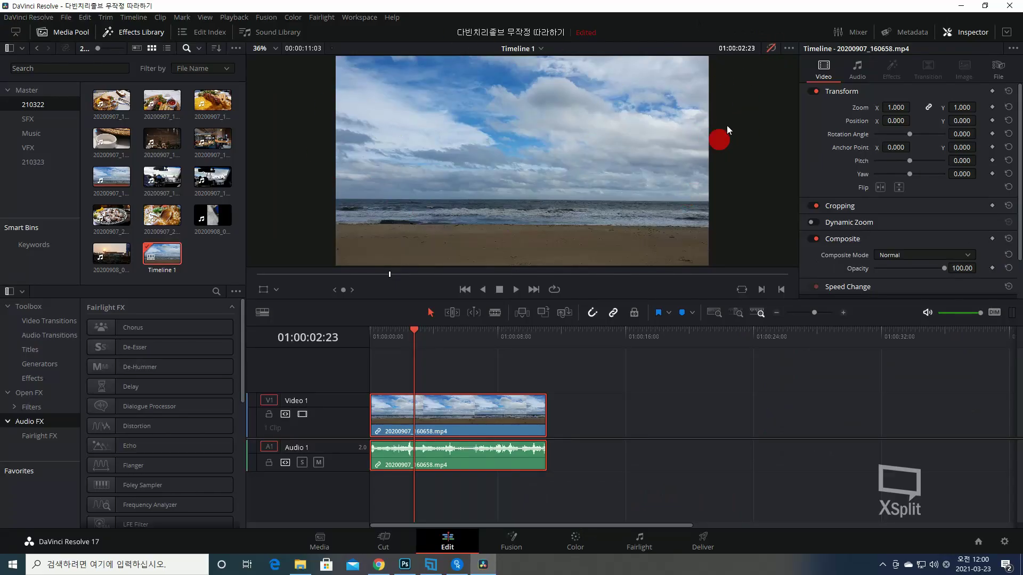
# Step: Compare Timeline 1's beach clip with and without its color grade, checking the grade's curve on the Color page
pyautogui.click(770, 47)
pyautogui.click(535, 504)
pyautogui.click(575, 545)
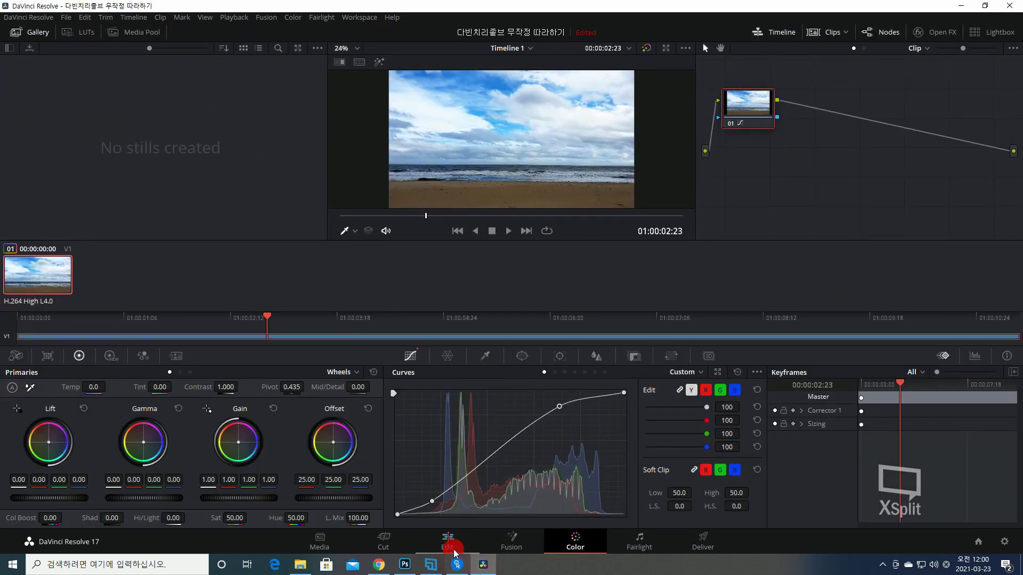
pyautogui.click(448, 542)
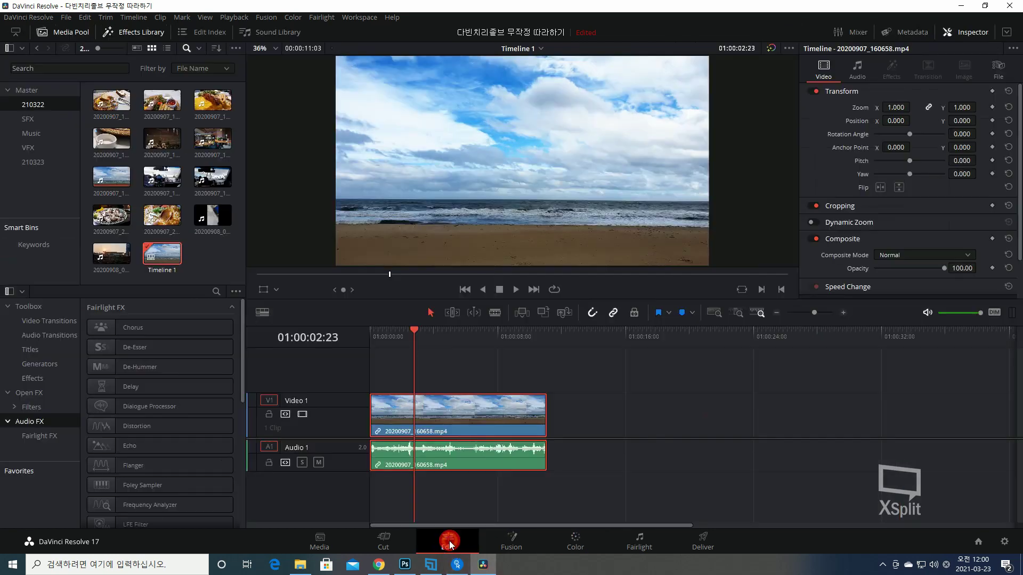
pyautogui.click(771, 50)
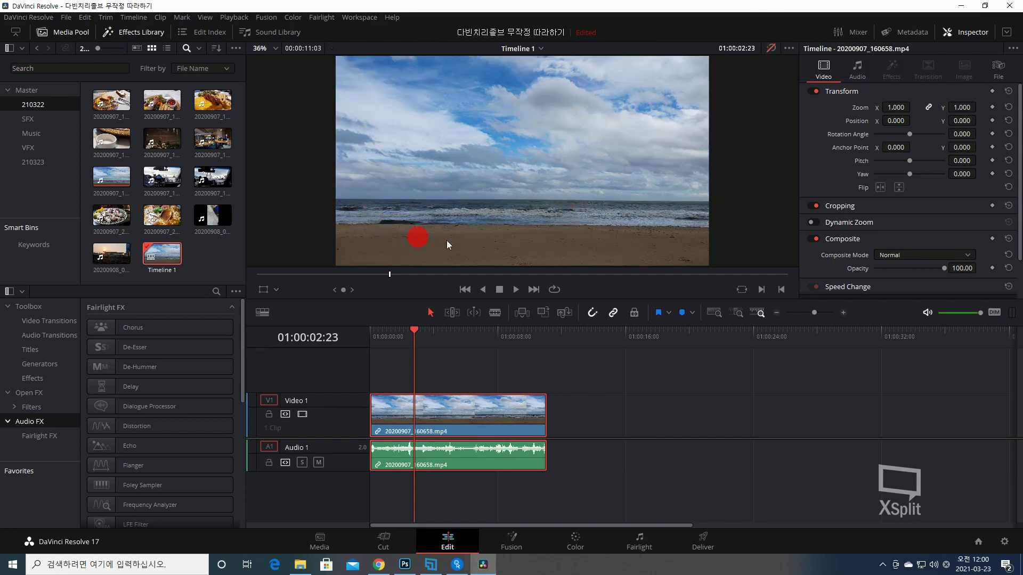
pyautogui.click(771, 48)
# Step: Look at the viewer's additional options and return the viewer from the source clip to Timeline 1 at 01:00:03:06
pyautogui.click(789, 49)
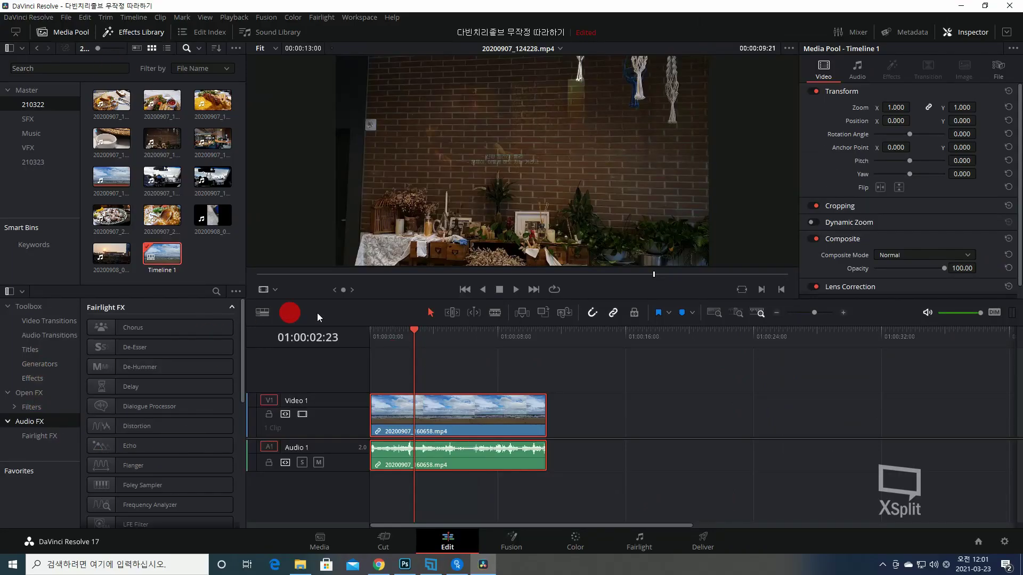
pyautogui.click(425, 337)
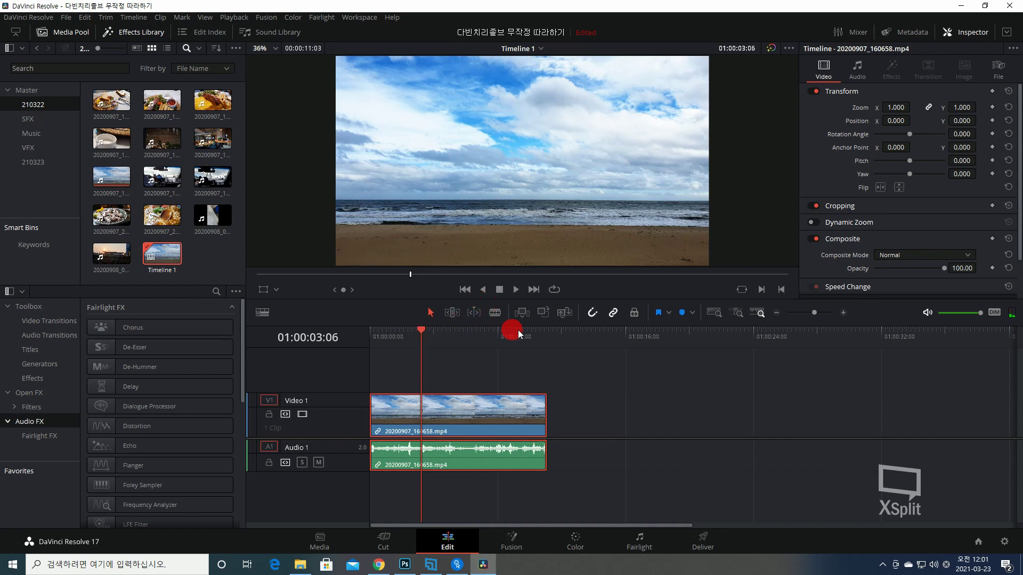